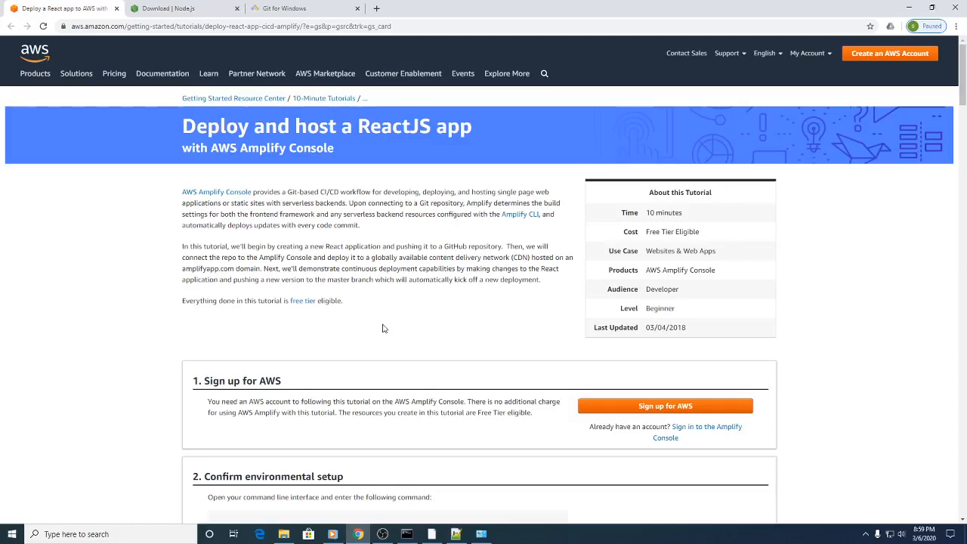
Step: Download the LTS Windows Installer for Node.js from the nodejs.org/download link in the tutorial's environment setup section
{"action": "scroll", "coordinate": [383, 328], "scroll_direction": "down", "scroll_amount": 1}
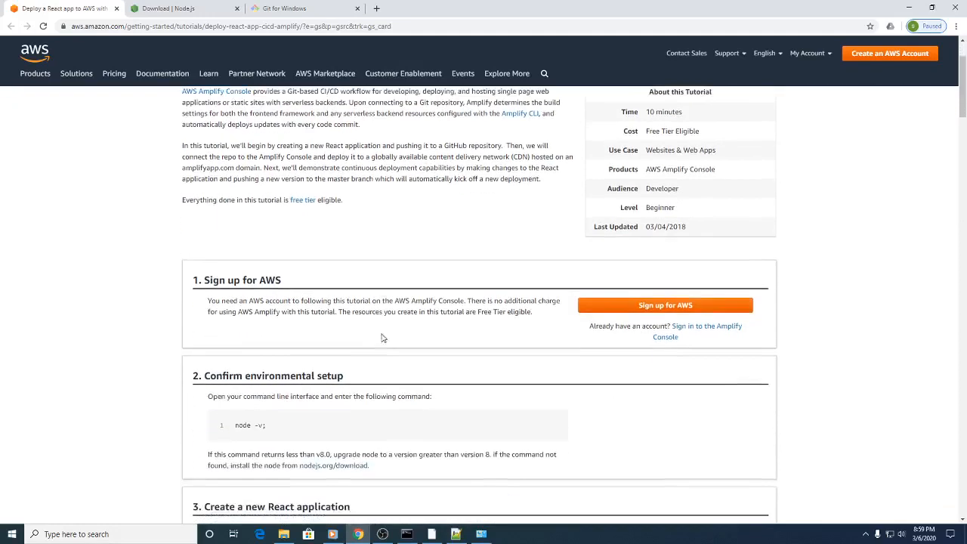
{"action": "left_click", "coordinate": [336, 466]}
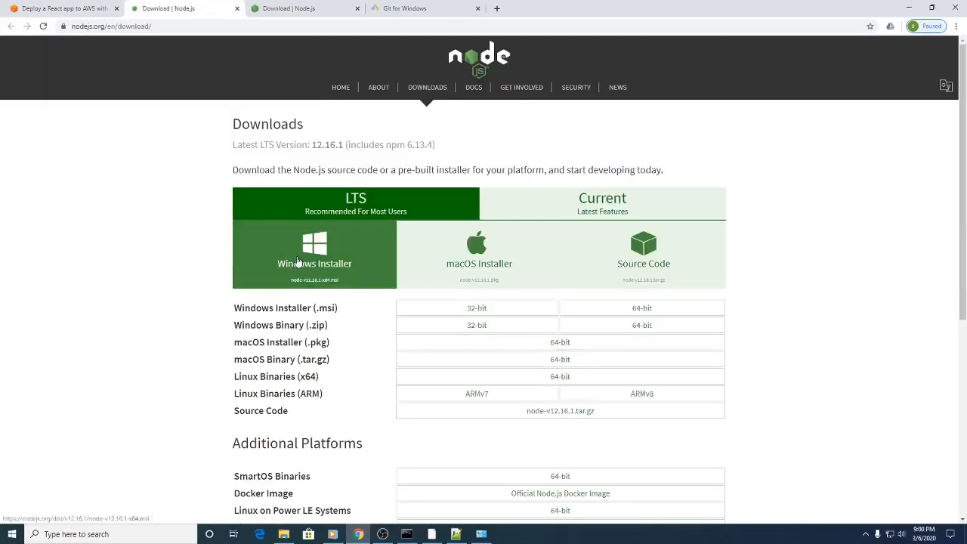
{"action": "left_click", "coordinate": [299, 261]}
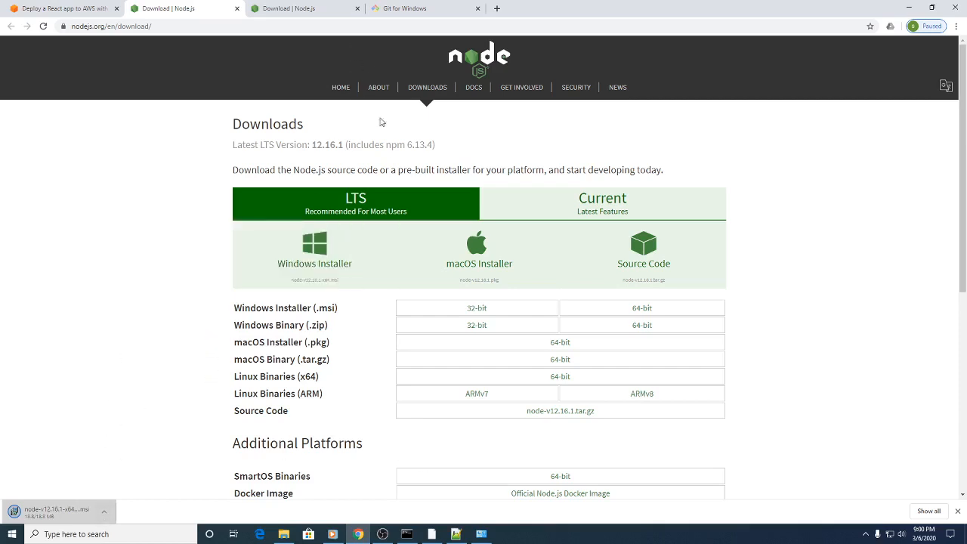
Step: Download the Git for Windows installer from gitforwindows.org
{"action": "left_click", "coordinate": [93, 8]}
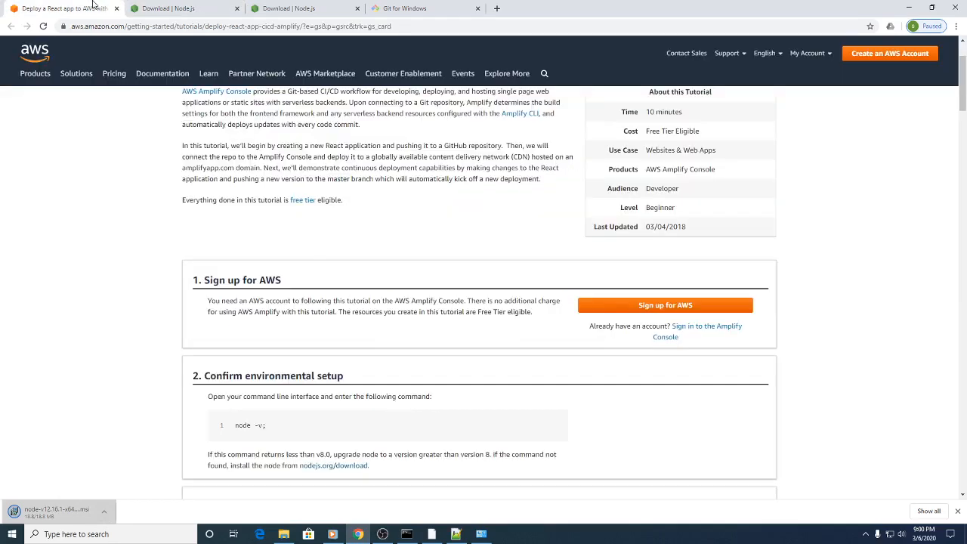
{"action": "scroll", "coordinate": [235, 344], "scroll_direction": "down", "scroll_amount": 2}
{"action": "scroll", "coordinate": [12, 229], "scroll_direction": "up", "scroll_amount": 3}
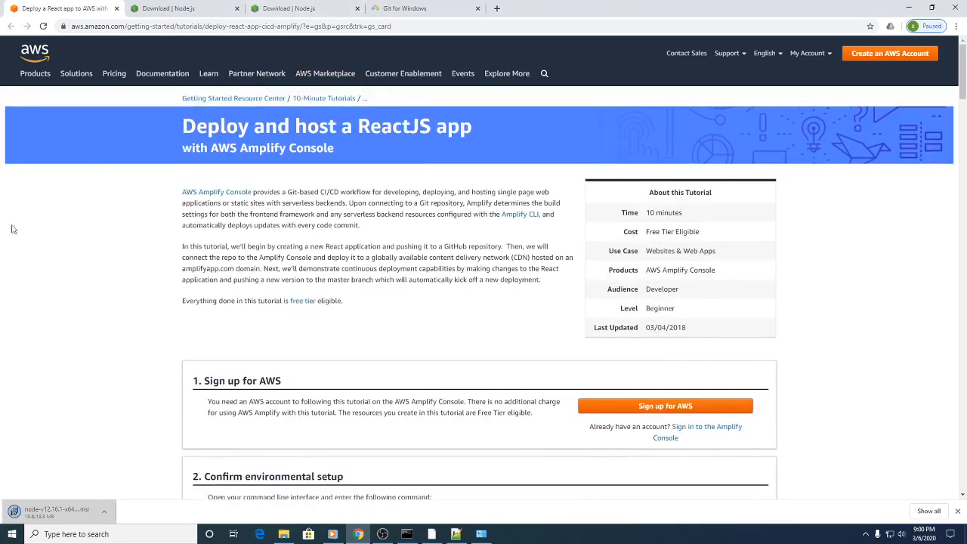
{"action": "left_click", "coordinate": [395, 7]}
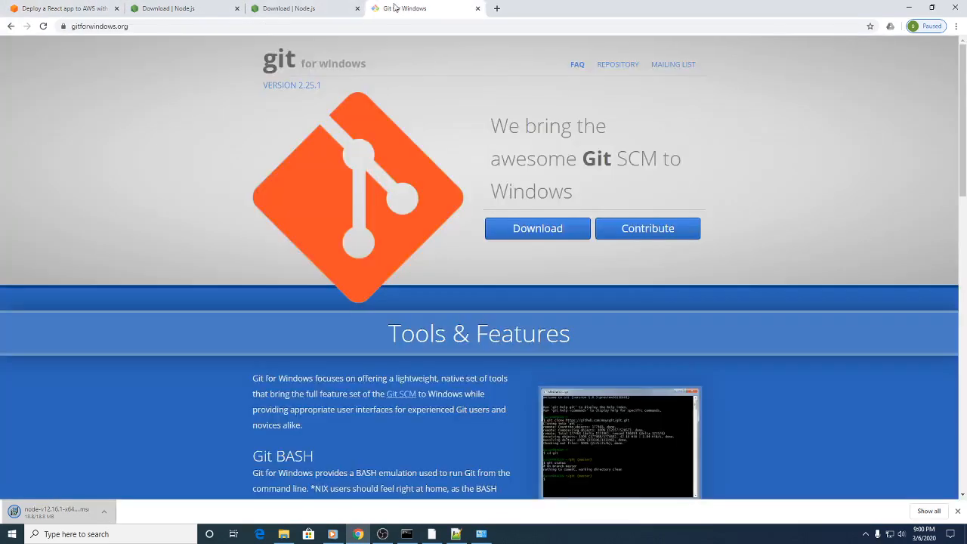
{"action": "left_click", "coordinate": [542, 235]}
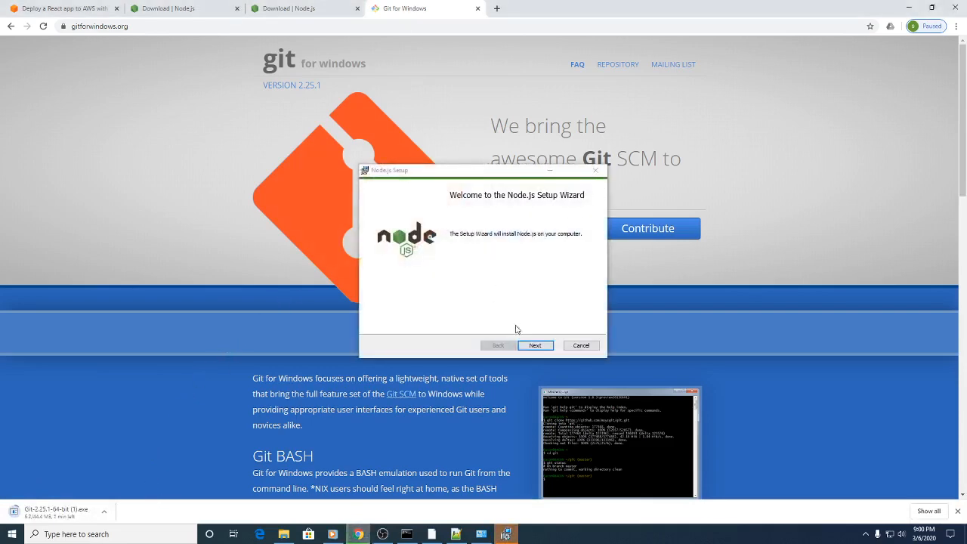
Step: Accept the Node.js license and start its installation in C:\Program Files\nodejs\ with default features and without the native module tools
{"action": "left_click", "coordinate": [530, 347]}
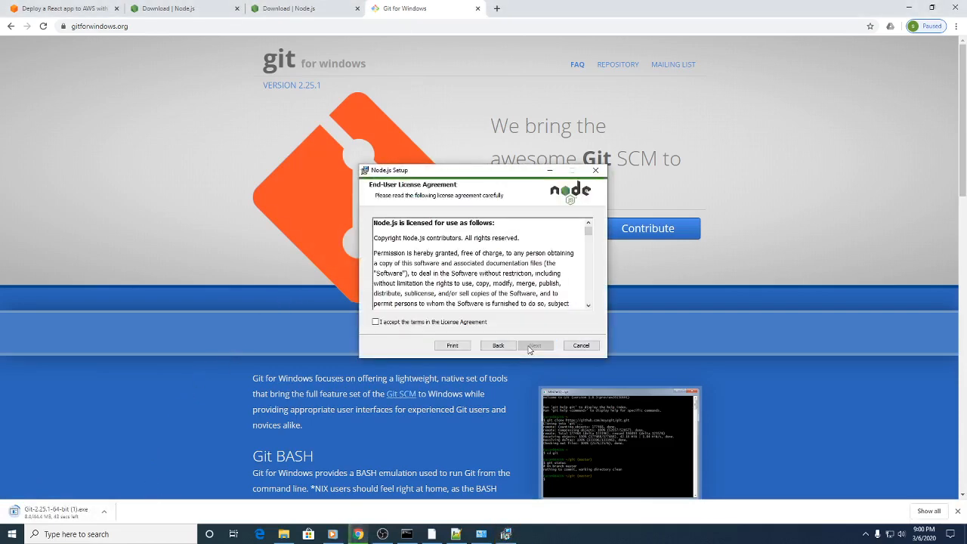
{"action": "left_click", "coordinate": [400, 324]}
{"action": "left_click", "coordinate": [534, 345]}
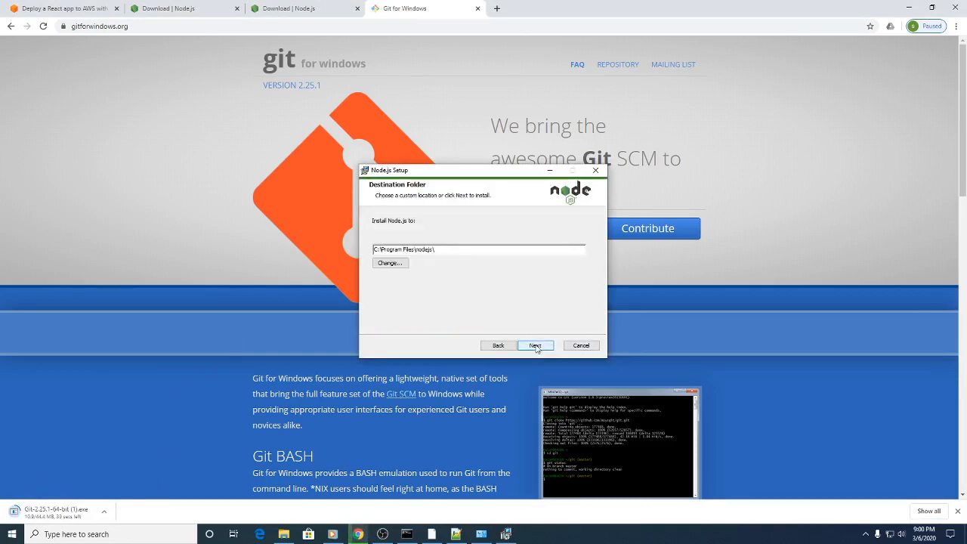
{"action": "left_click", "coordinate": [535, 347]}
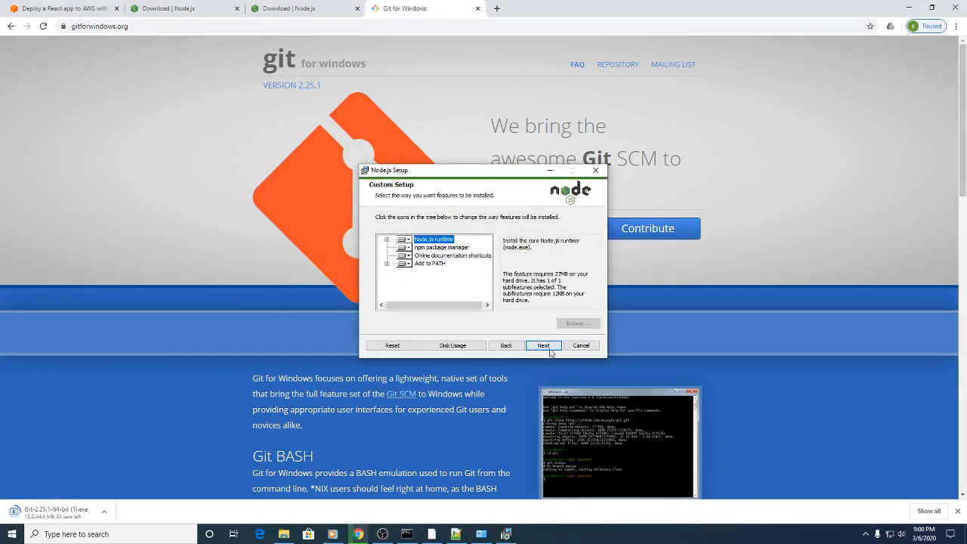
{"action": "left_click", "coordinate": [548, 348]}
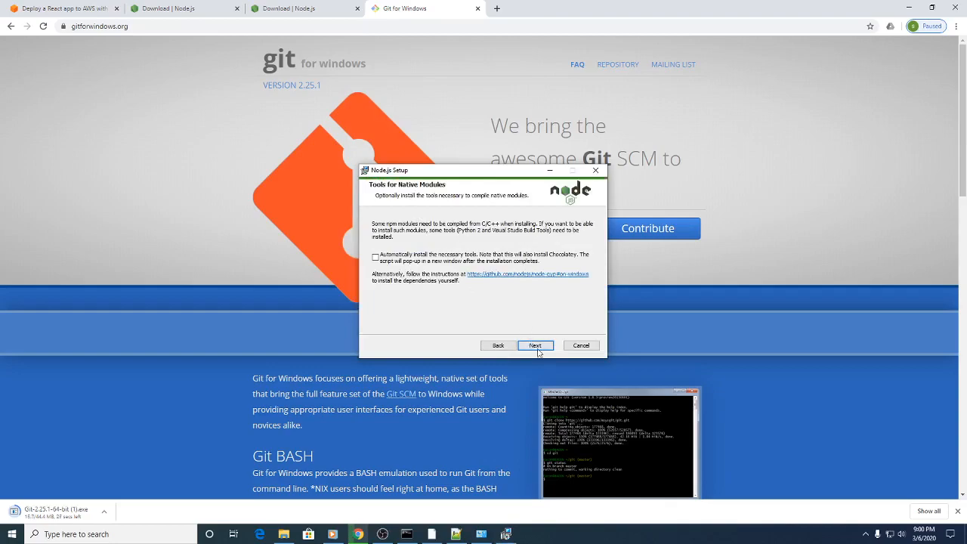
{"action": "left_click", "coordinate": [537, 348]}
{"action": "left_click", "coordinate": [537, 349]}
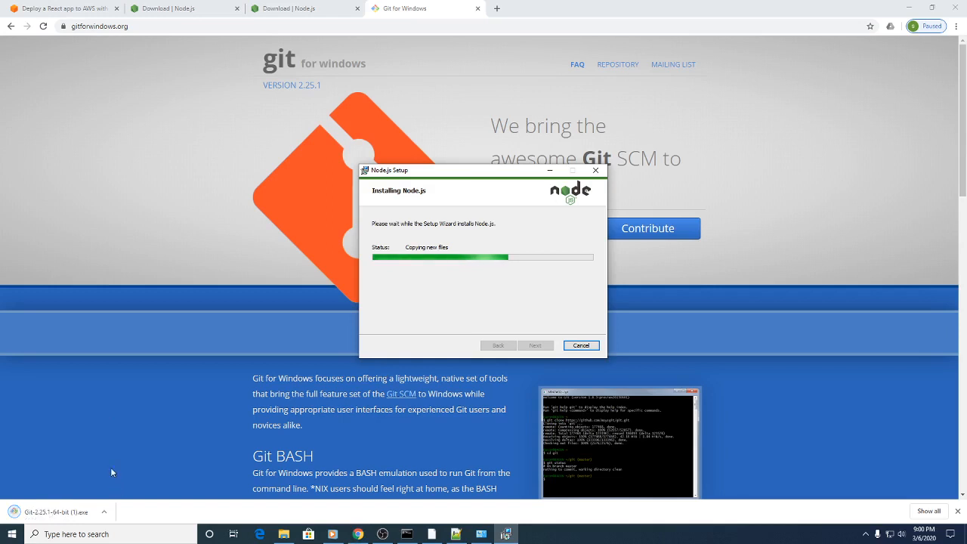
Step: Launch the downloaded Git installer and accept the existing C:\Program Files\Git folder as the install location
{"action": "left_click", "coordinate": [106, 514]}
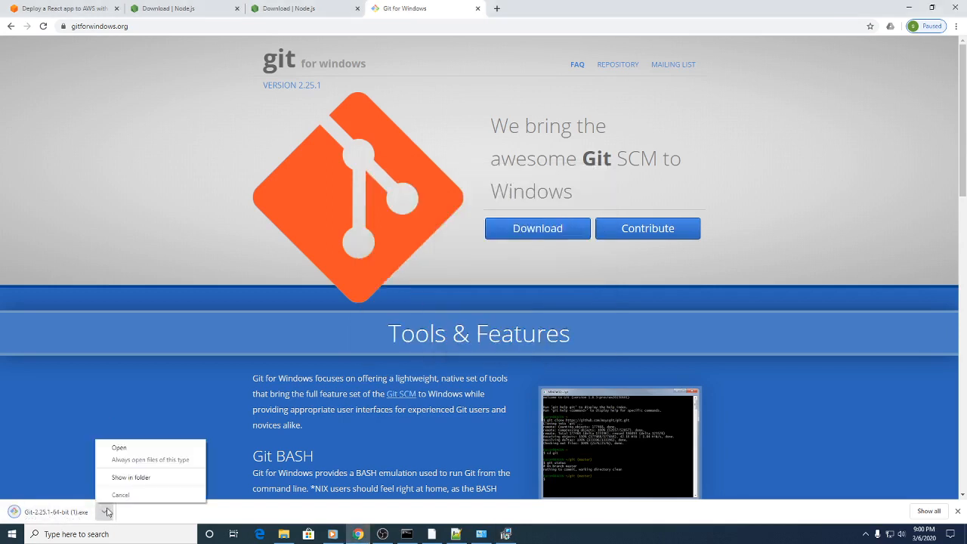
{"action": "left_click", "coordinate": [118, 449]}
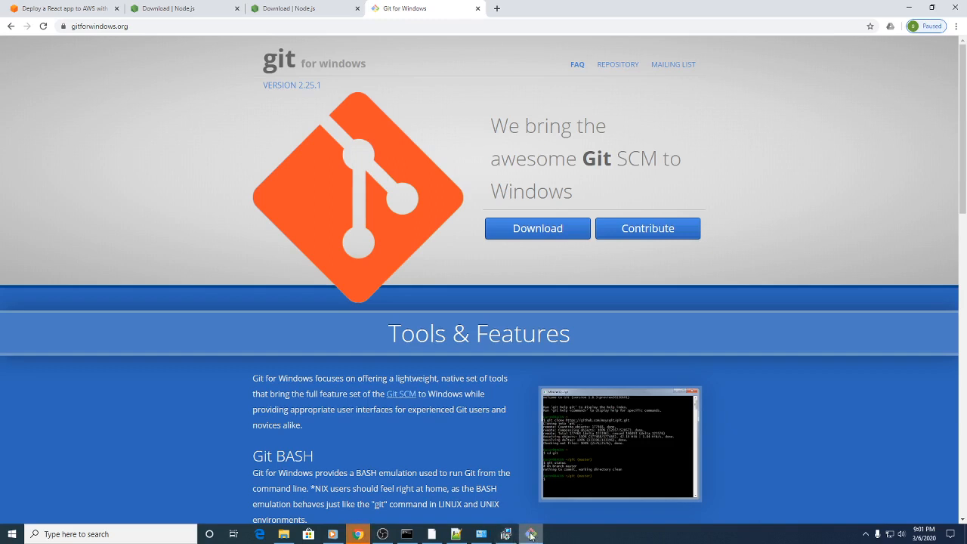
{"action": "left_click", "coordinate": [507, 535]}
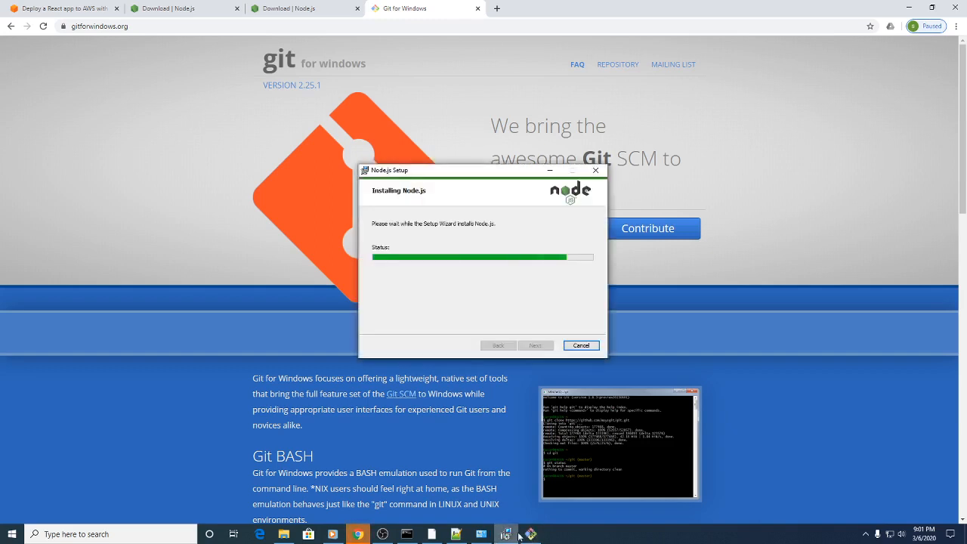
{"action": "left_click", "coordinate": [532, 534]}
{"action": "left_click", "coordinate": [537, 348]}
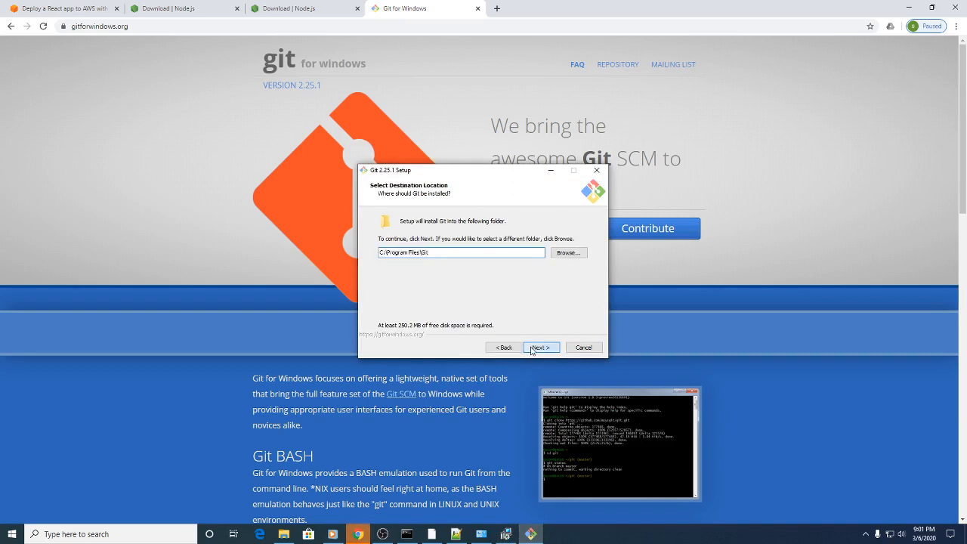
{"action": "left_click", "coordinate": [531, 349]}
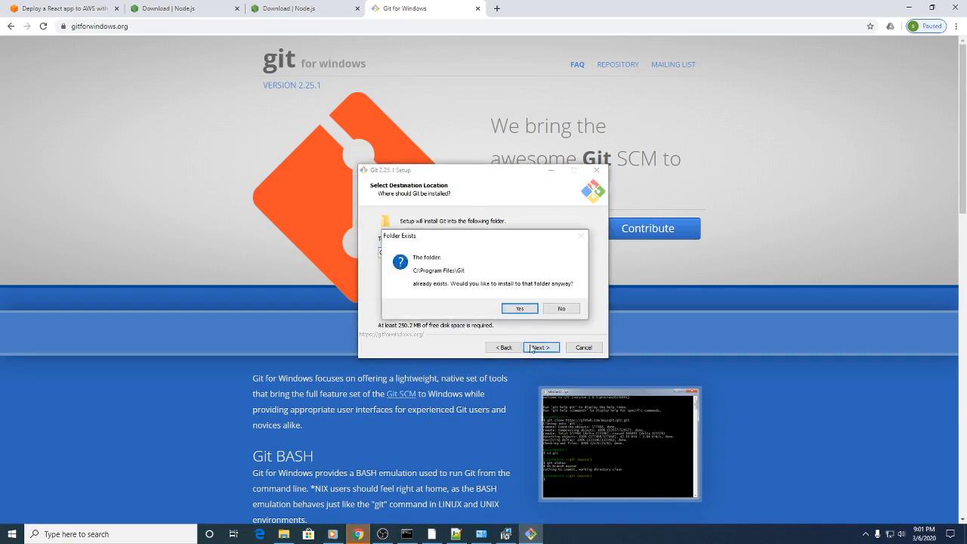
{"action": "left_click", "coordinate": [521, 309]}
Step: Keep the default Git setup options, including command-line PATH access and Windows-style checkout with Unix-style commits, and start the installation
{"action": "left_click", "coordinate": [536, 347]}
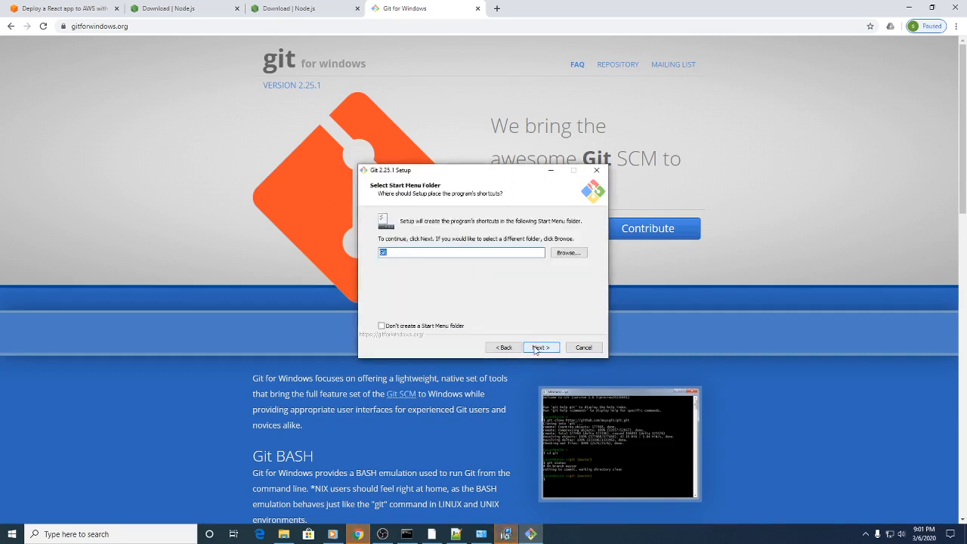
{"action": "left_click", "coordinate": [537, 347]}
{"action": "left_click", "coordinate": [536, 348]}
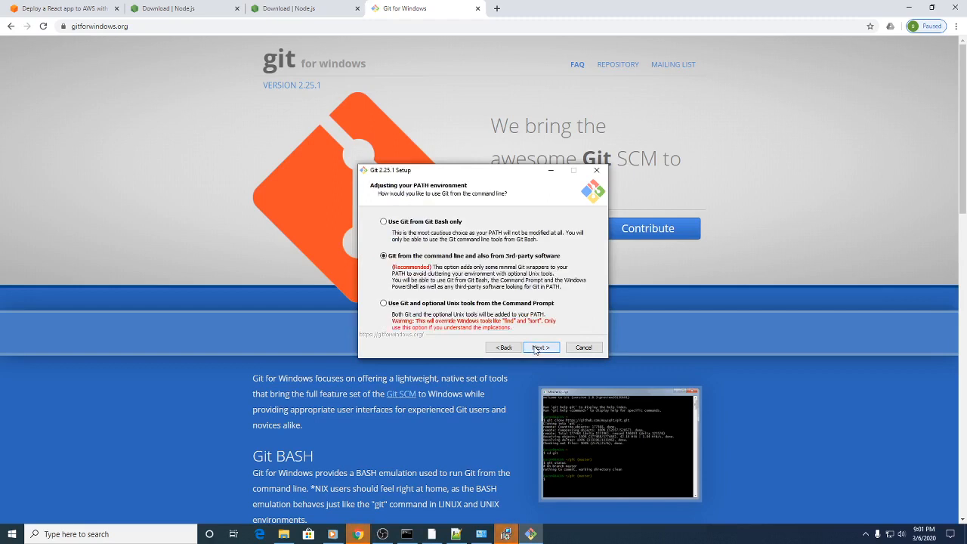
{"action": "left_click", "coordinate": [536, 347]}
{"action": "left_click", "coordinate": [536, 348]}
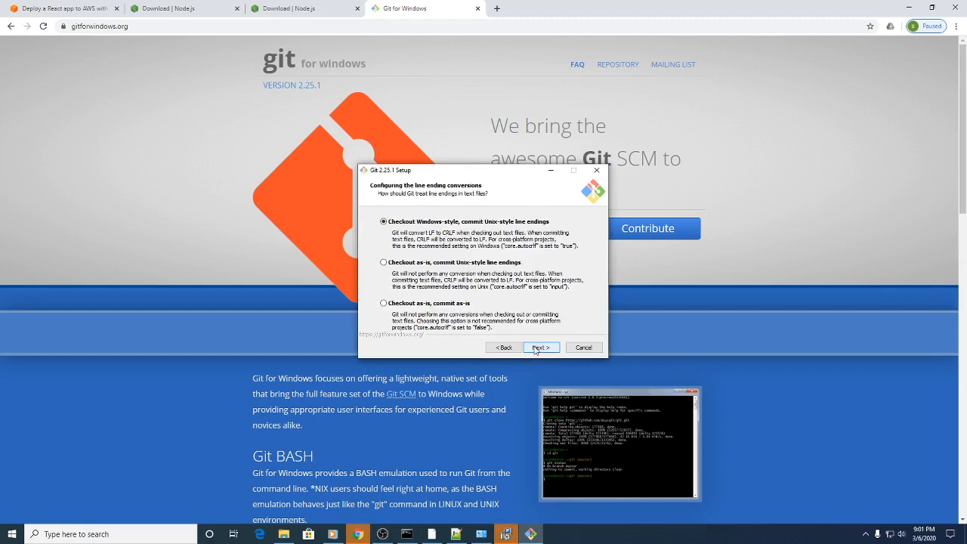
{"action": "left_click", "coordinate": [536, 348]}
{"action": "left_click", "coordinate": [536, 348]}
{"action": "left_click", "coordinate": [536, 347]}
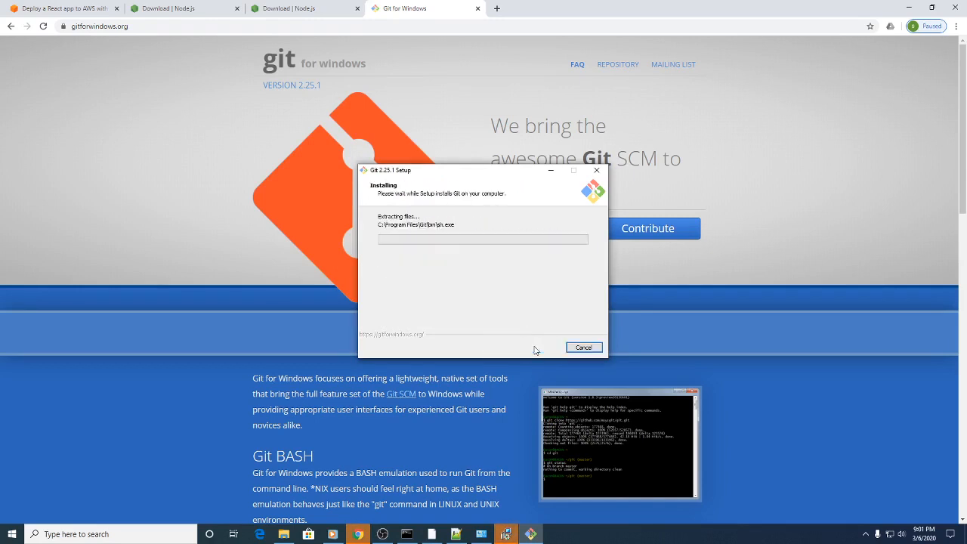
Step: Finish the Node.js Setup Wizard and move the Git setup window slightly aside
{"action": "left_click", "coordinate": [503, 529]}
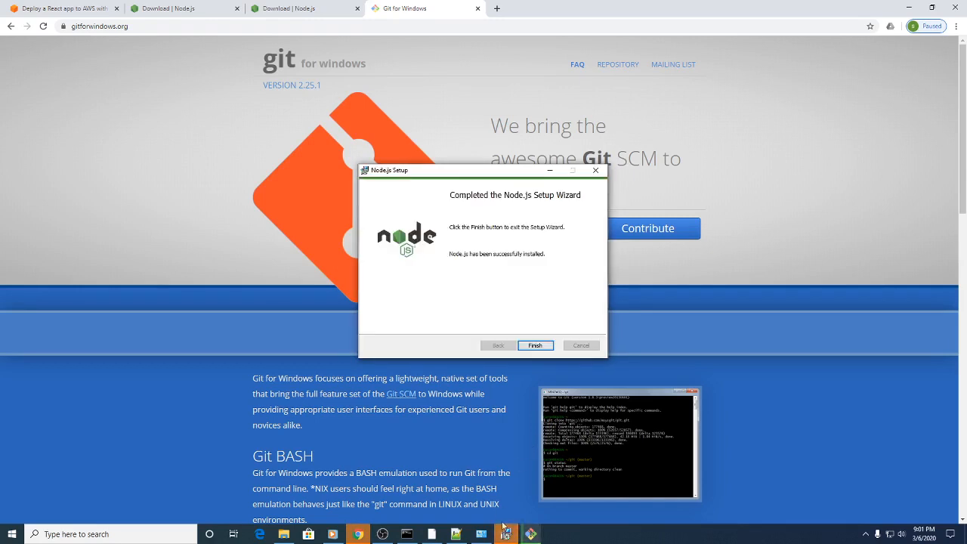
{"action": "left_click", "coordinate": [536, 346]}
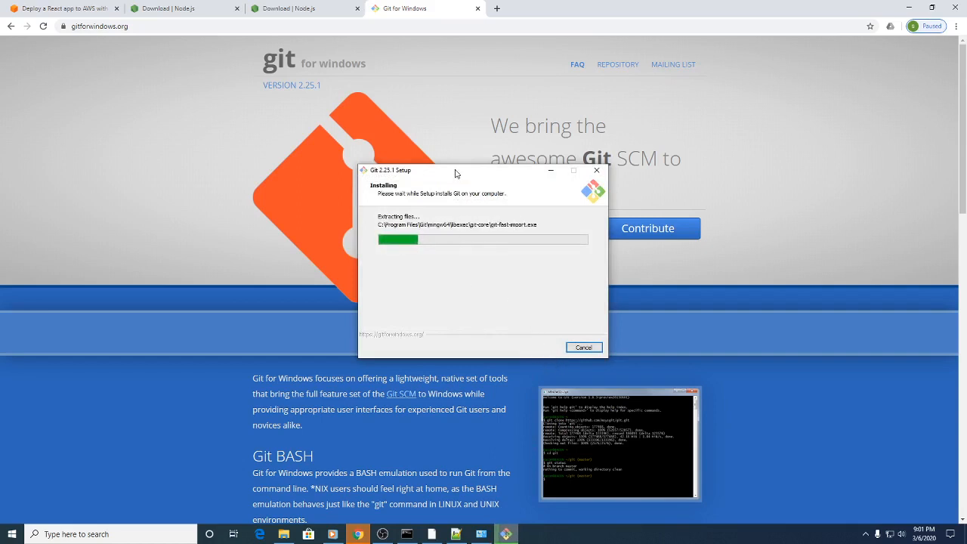
{"action": "left_click_drag", "start_coordinate": [456, 173], "coordinate": [440, 138]}
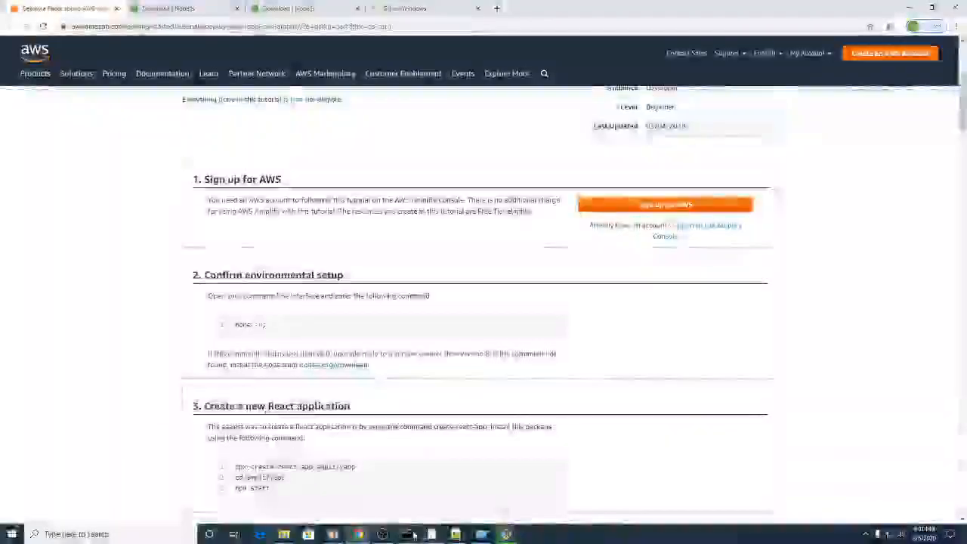
Step: Review the tutorial's environment check and React app creation commands, highlighting npx create-react-app
{"action": "mouse_move", "coordinate": [406, 534]}
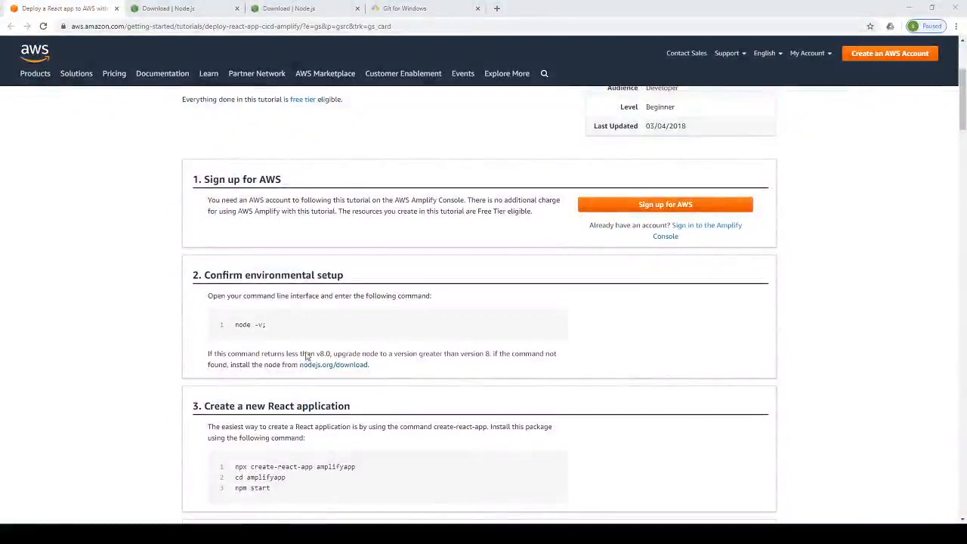
{"action": "scroll", "coordinate": [442, 280], "scroll_direction": "down", "scroll_amount": 3}
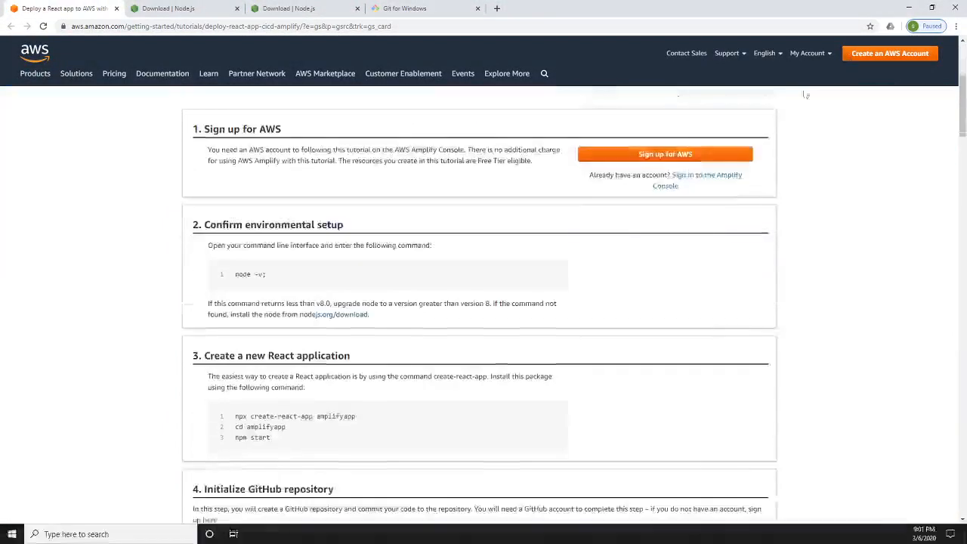
{"action": "scroll", "coordinate": [359, 335], "scroll_direction": "down", "scroll_amount": 1}
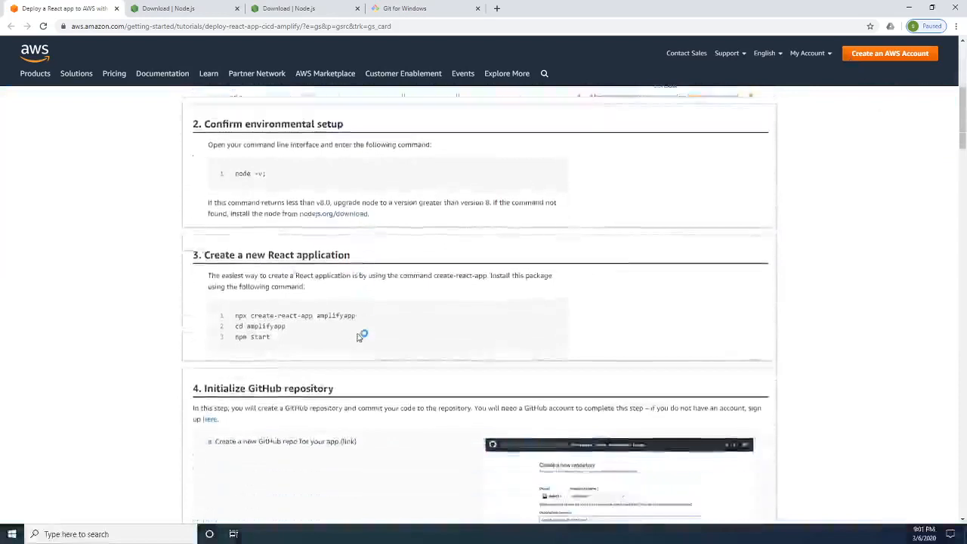
{"action": "scroll", "coordinate": [361, 325], "scroll_direction": "up", "scroll_amount": 1}
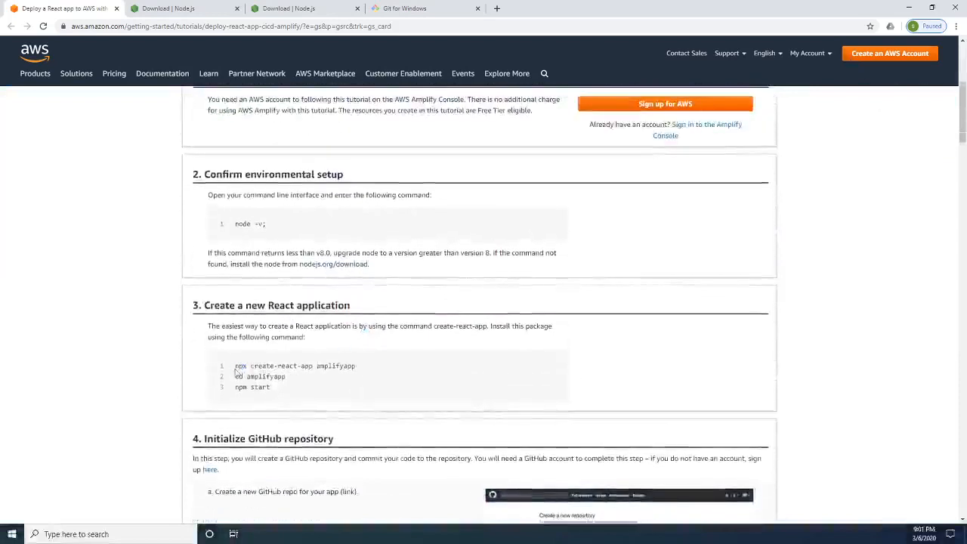
{"action": "left_click_drag", "start_coordinate": [232, 366], "coordinate": [313, 367]}
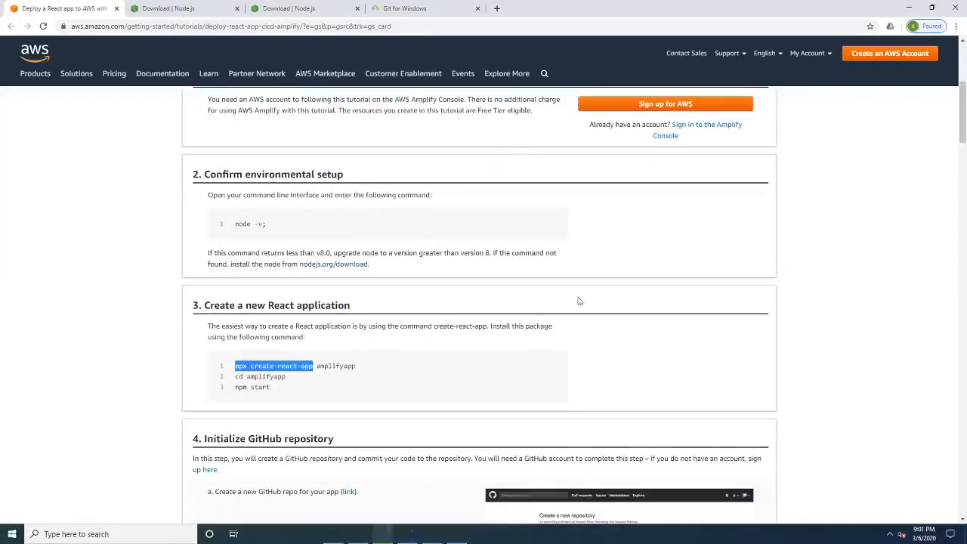
Step: Open Command Prompt and check the installed Node.js version with node -v
{"action": "left_click", "coordinate": [87, 536]}
{"action": "type", "text": "cmd"}
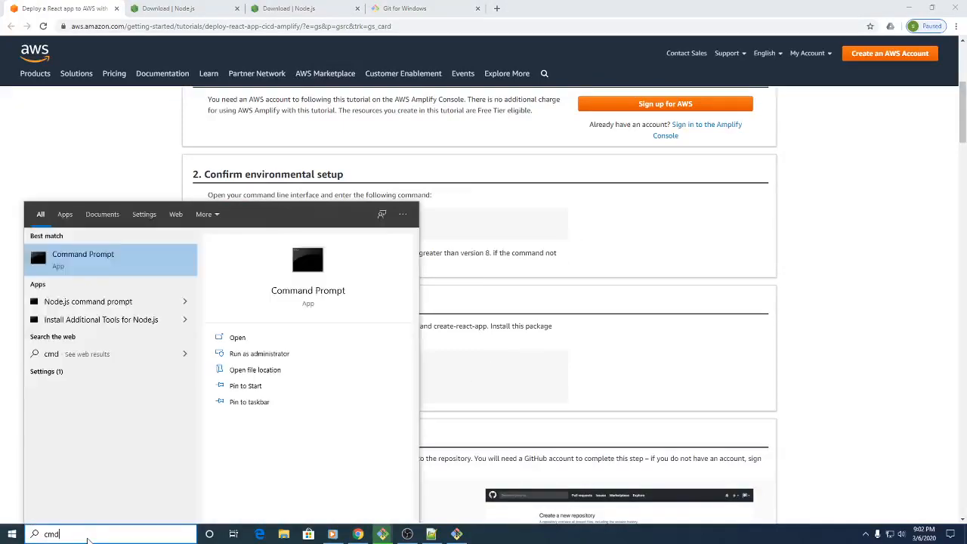
{"action": "key", "text": "Return"}
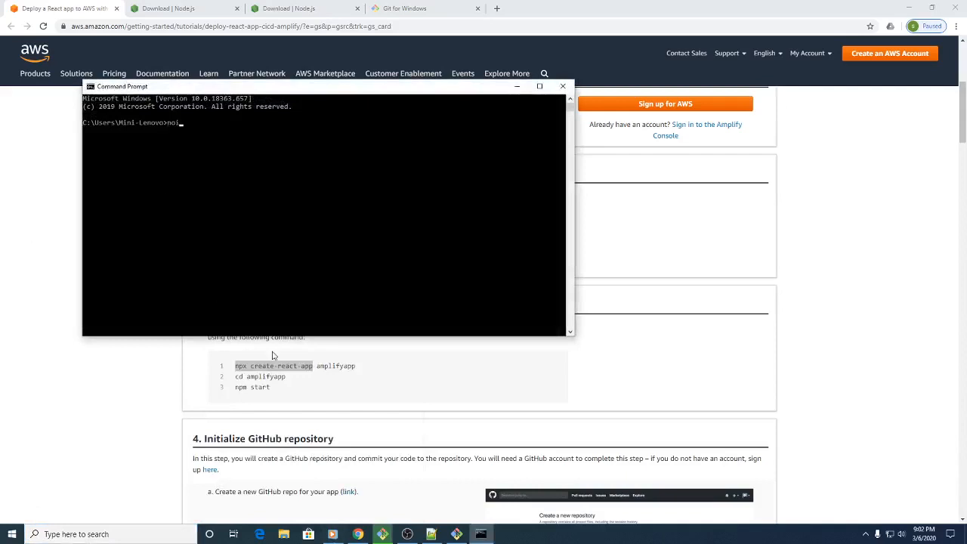
{"action": "type", "text": "node -v"}
{"action": "key", "text": "Return"}
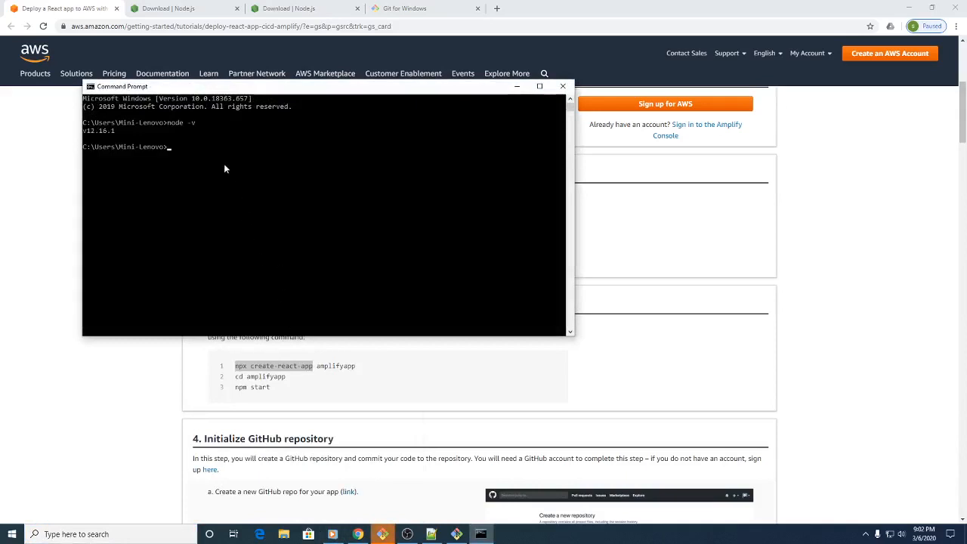
{"action": "left_click_drag", "start_coordinate": [90, 130], "coordinate": [102, 134]}
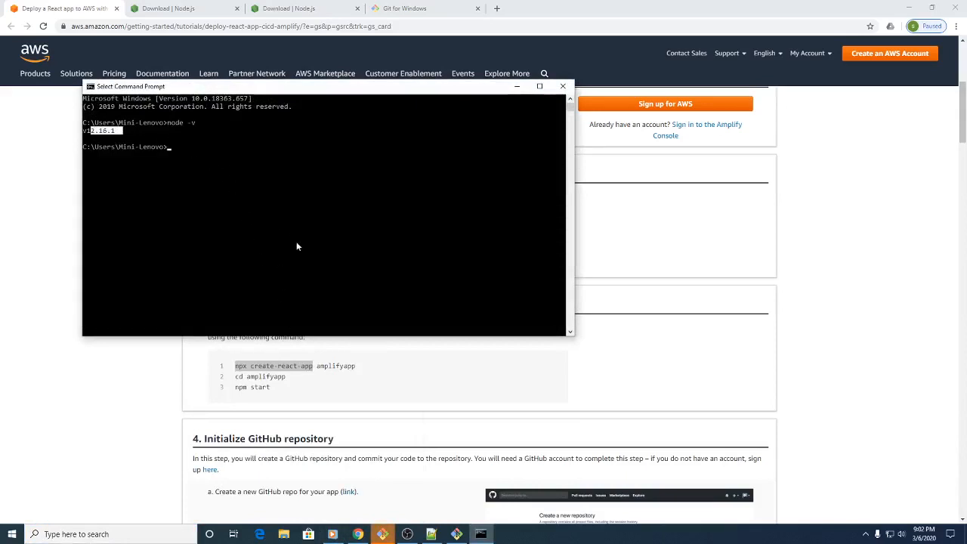
{"action": "left_click", "coordinate": [169, 163]}
Step: Highlight the full npx create-react-app amplifyapp command in the tutorial and return to Command Prompt
{"action": "left_click", "coordinate": [227, 399]}
{"action": "left_click_drag", "start_coordinate": [233, 367], "coordinate": [361, 369]}
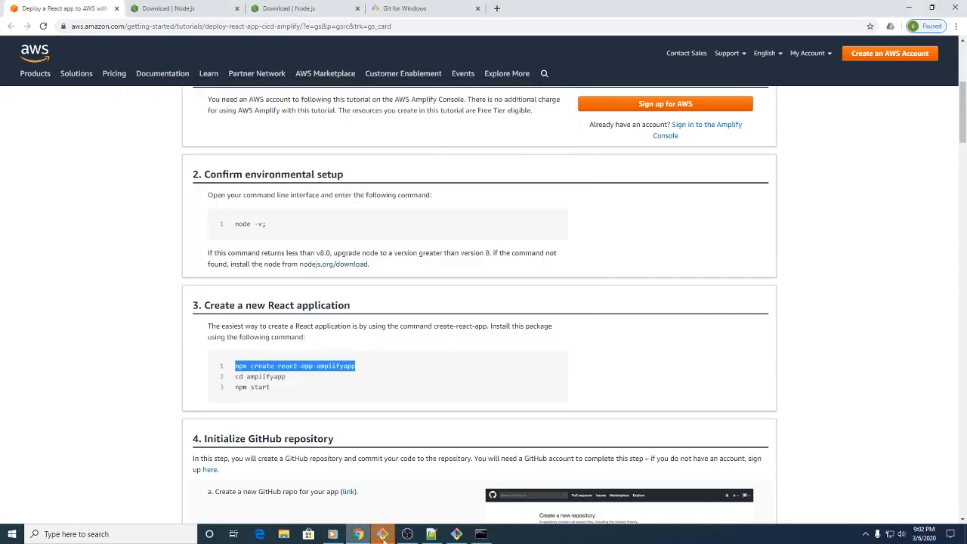
{"action": "left_click", "coordinate": [481, 535]}
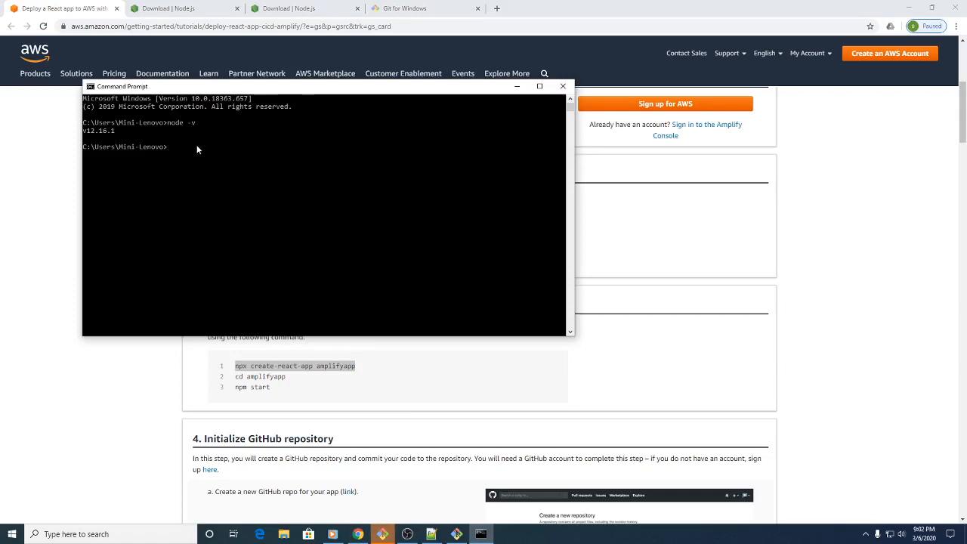
Step: Create a new React app named amplifyapp1 with npx create-react-app
{"action": "type", "text": "npx create-react-app amp"}
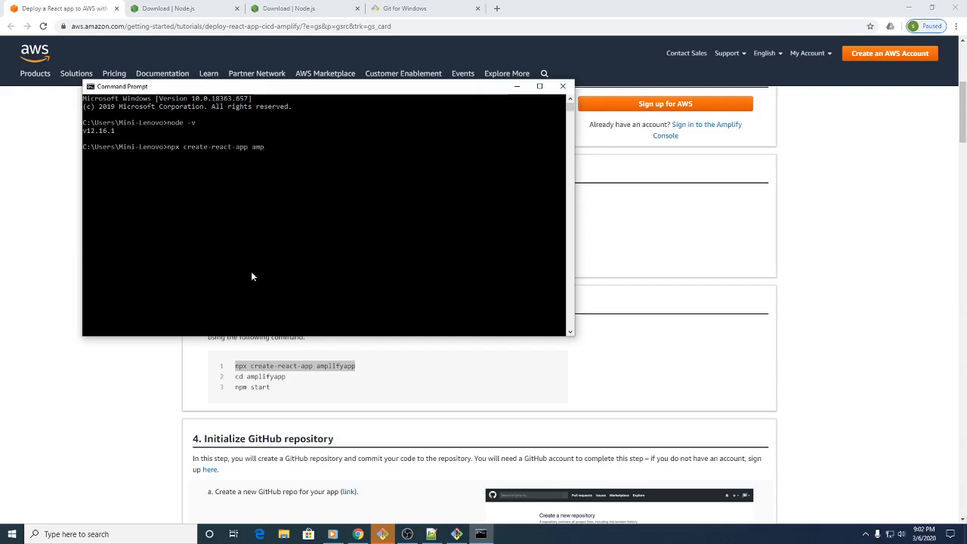
{"action": "type", "text": "lifyapp"}
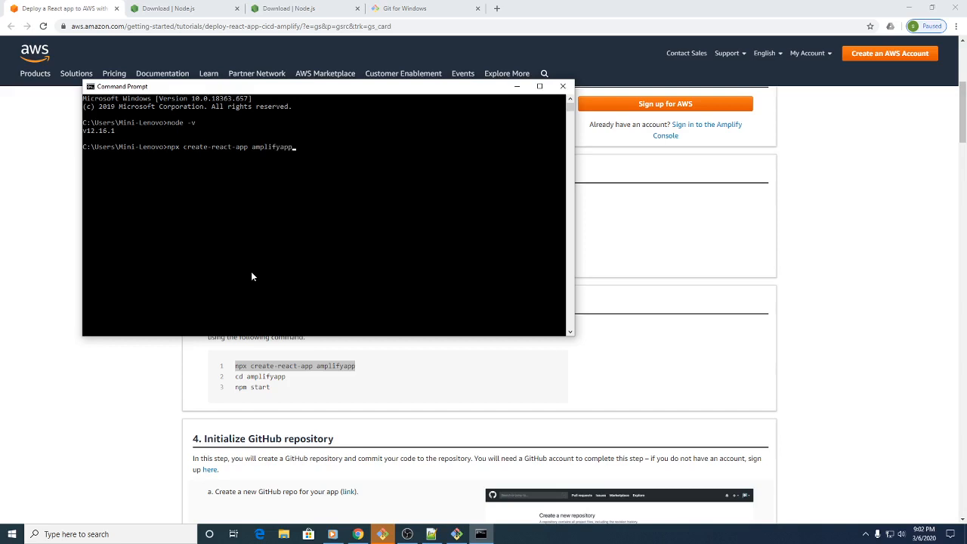
{"action": "type", "text": "1"}
{"action": "key", "text": "Return"}
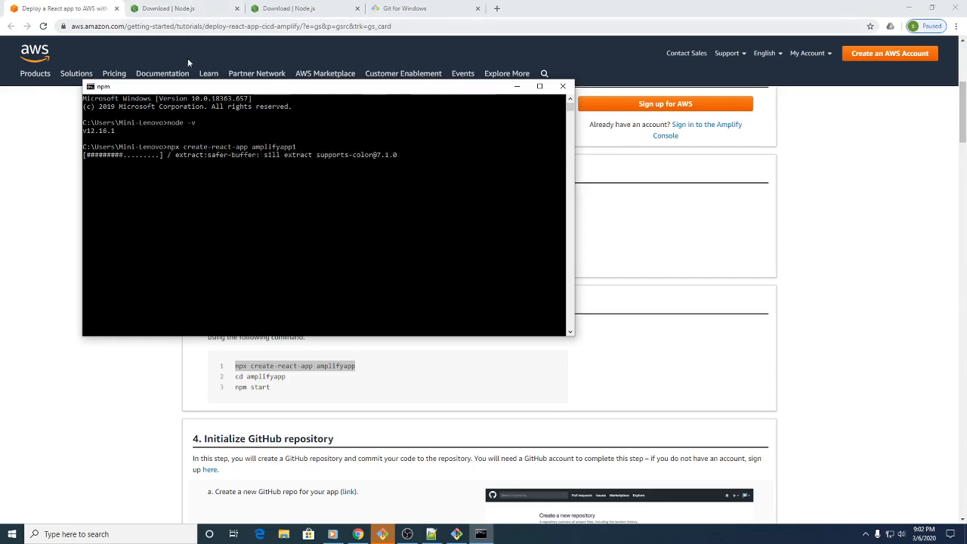
{"action": "mouse_move", "coordinate": [197, 74]}
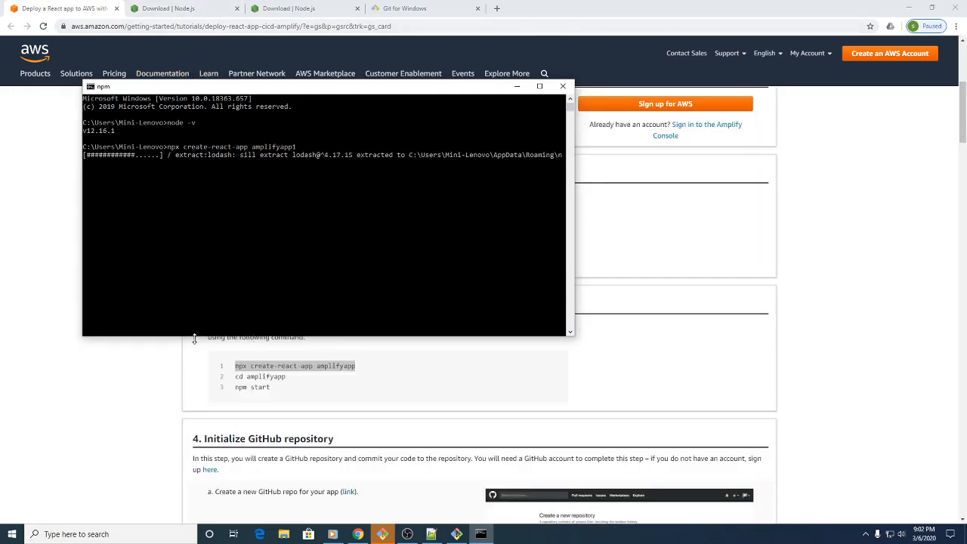
{"action": "left_click", "coordinate": [257, 236]}
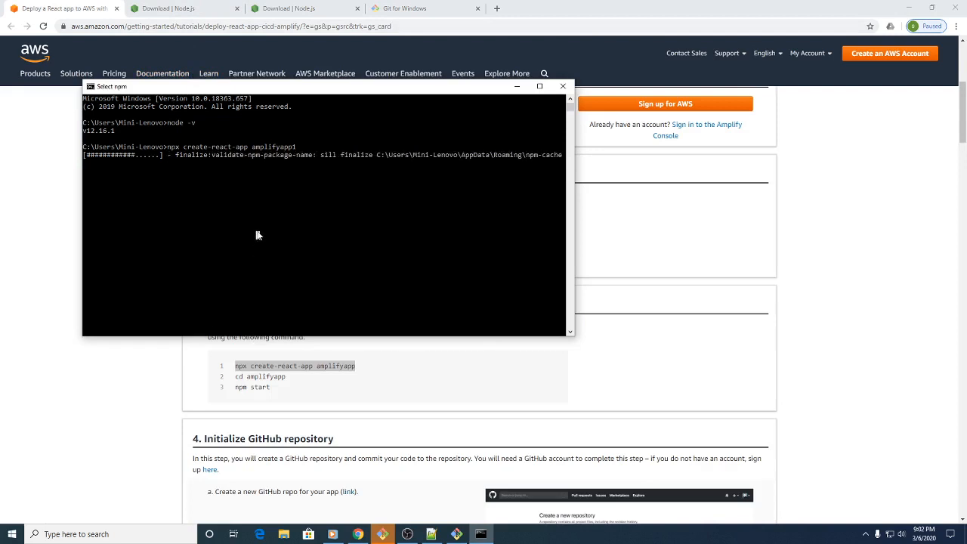
{"action": "left_click", "coordinate": [286, 173]}
{"action": "right_click", "coordinate": [283, 175]}
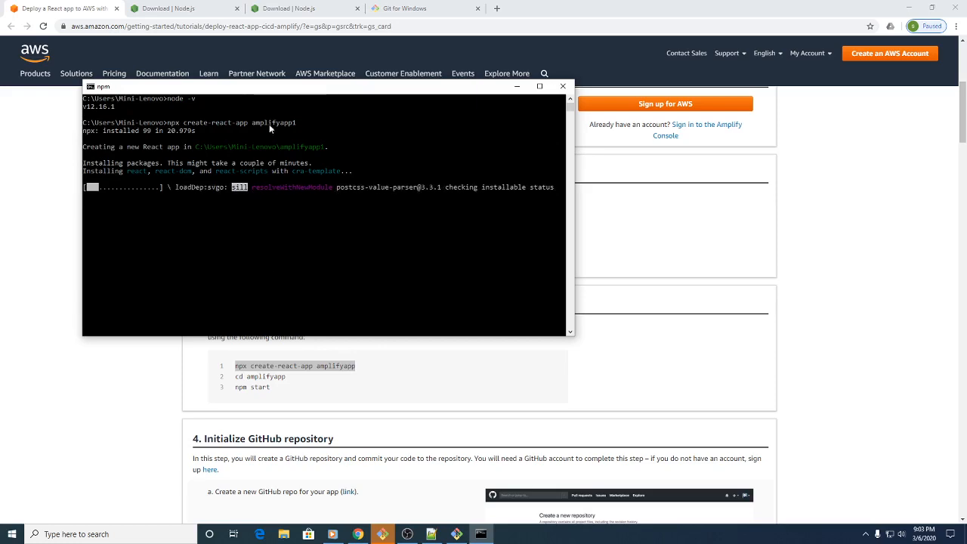
Step: Minimize Command Prompt and view the tutorial's section on initializing a GitHub repository
{"action": "scroll", "coordinate": [395, 432], "scroll_direction": "down", "scroll_amount": 1}
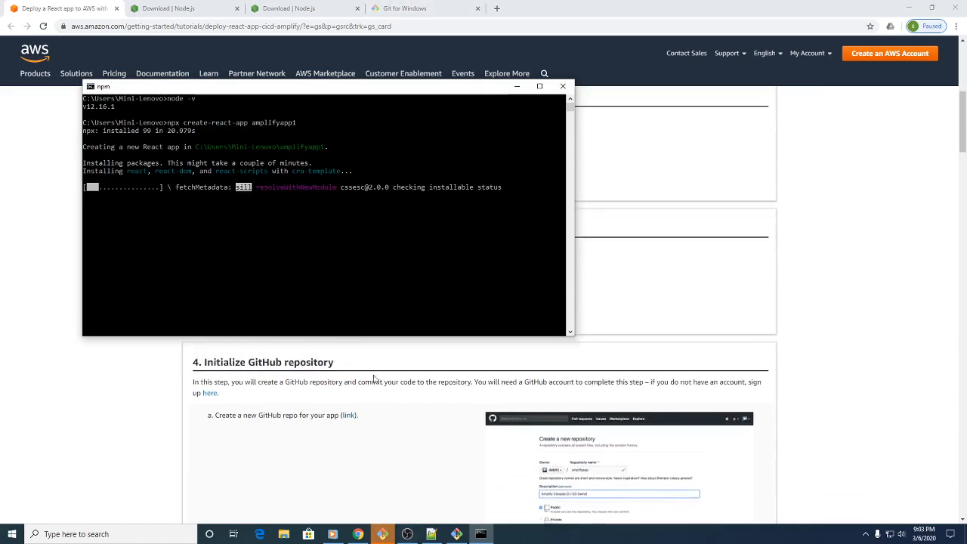
{"action": "scroll", "coordinate": [374, 378], "scroll_direction": "up", "scroll_amount": 1}
{"action": "left_click", "coordinate": [517, 86]}
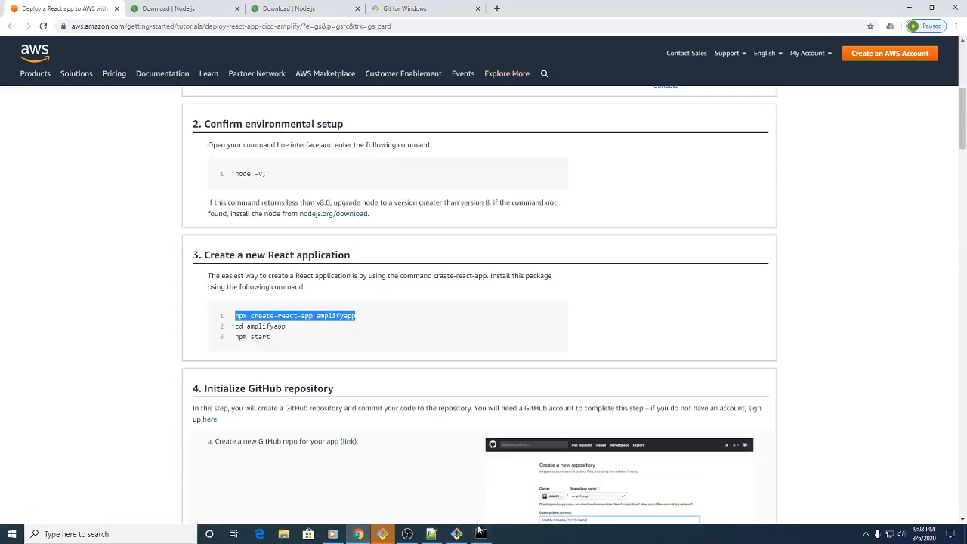
{"action": "scroll", "coordinate": [443, 403], "scroll_direction": "down", "scroll_amount": 2}
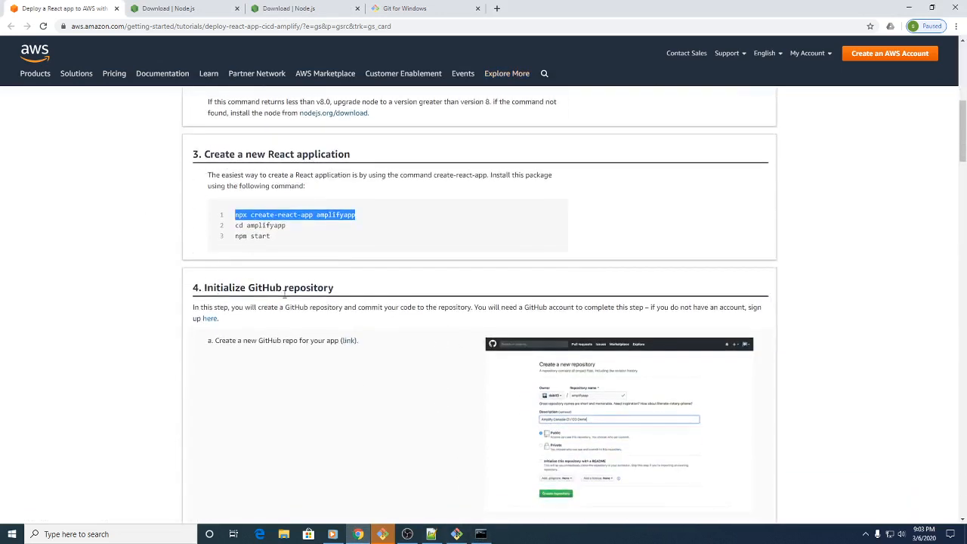
Step: Search for the GitHub login page in a new browser tab and open GitHub
{"action": "left_click", "coordinate": [496, 8]}
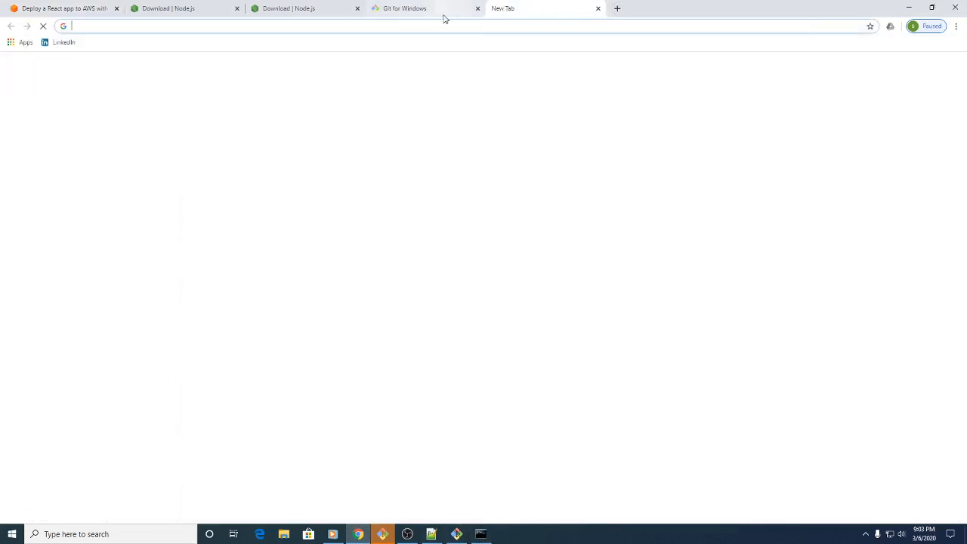
{"action": "type", "text": "git"}
{"action": "key", "text": "BackSpace"}
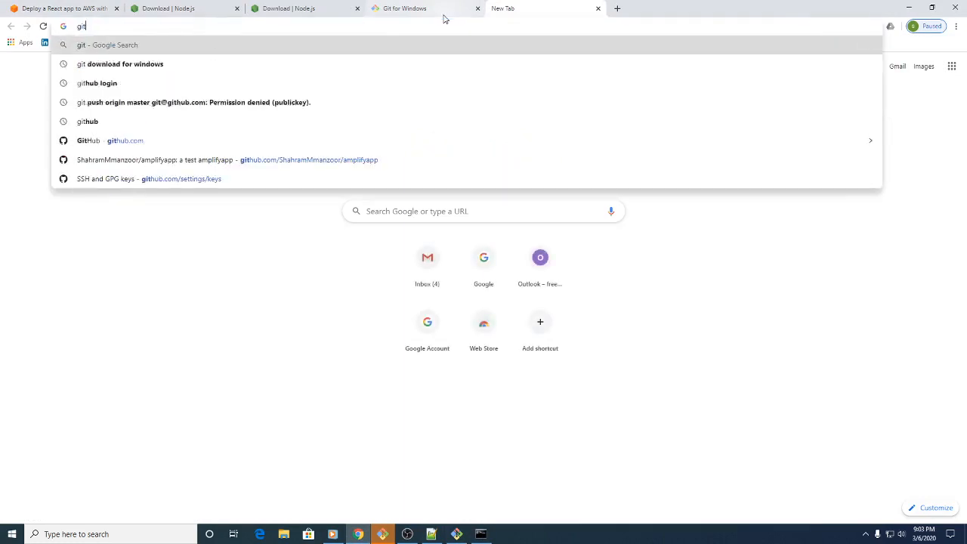
{"action": "type", "text": "thu"}
{"action": "key", "text": "Return"}
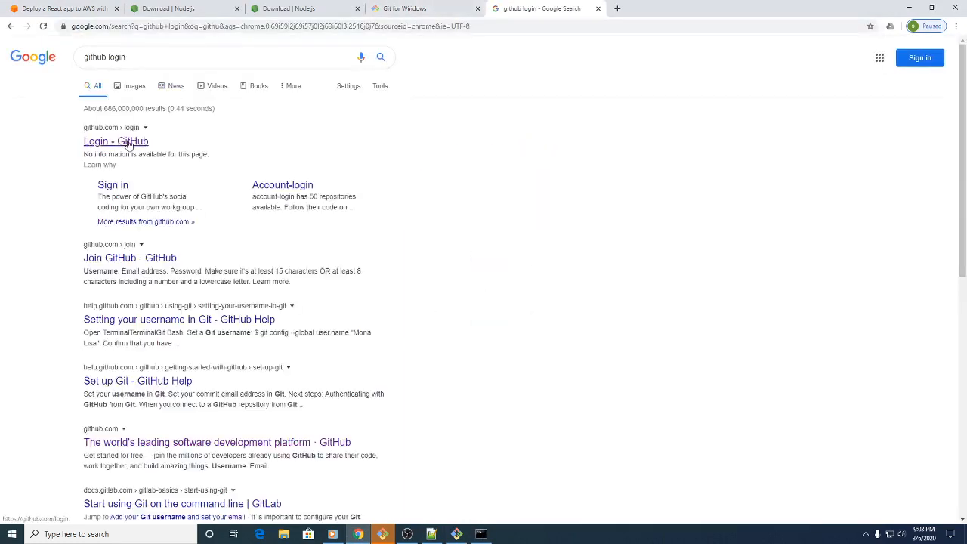
{"action": "left_click", "coordinate": [139, 146]}
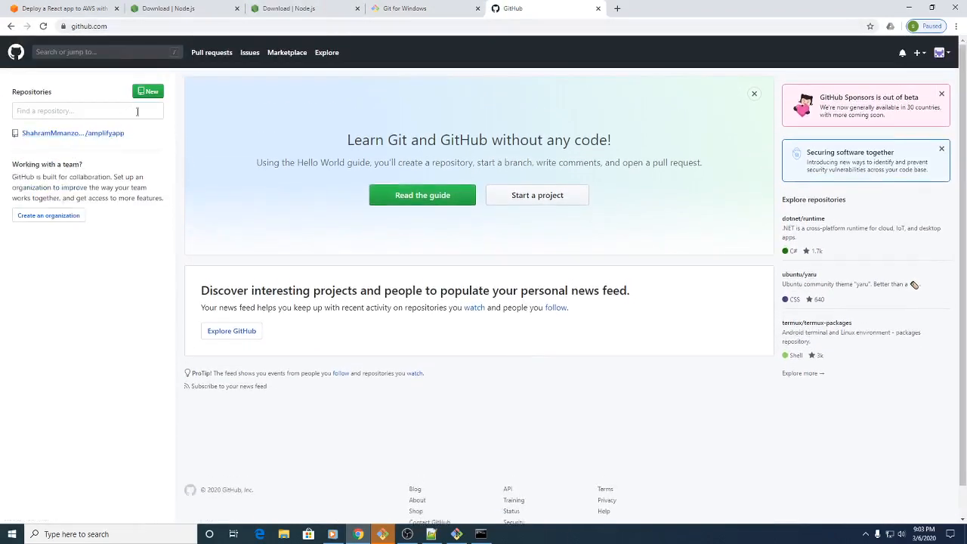
Step: Delete the existing amplifyapp repository through its settings, confirming with the full repository name
{"action": "left_click", "coordinate": [65, 135]}
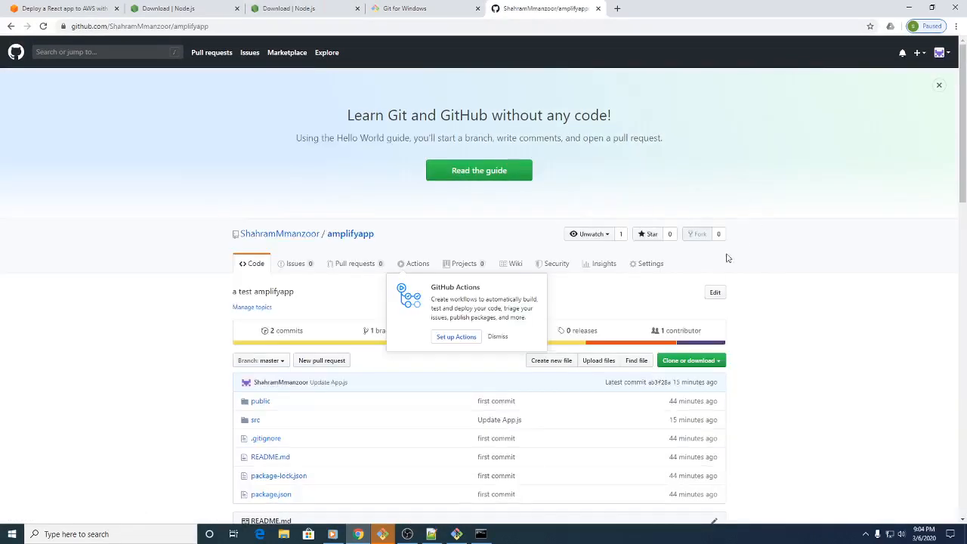
{"action": "left_click", "coordinate": [644, 268]}
{"action": "scroll", "coordinate": [452, 286], "scroll_direction": "down", "scroll_amount": 1}
{"action": "scroll", "coordinate": [449, 291], "scroll_direction": "down", "scroll_amount": 3}
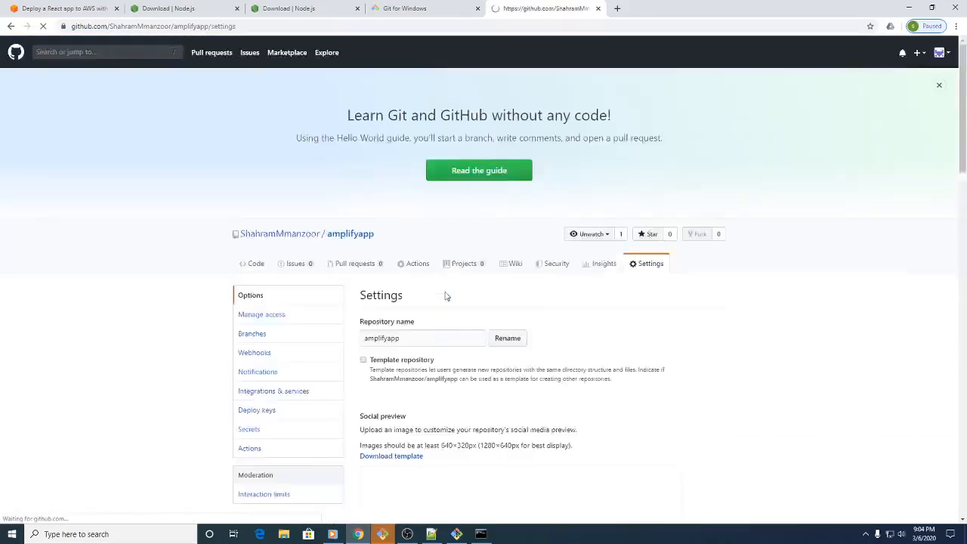
{"action": "scroll", "coordinate": [446, 302], "scroll_direction": "down", "scroll_amount": 10}
{"action": "scroll", "coordinate": [461, 331], "scroll_direction": "down", "scroll_amount": 3}
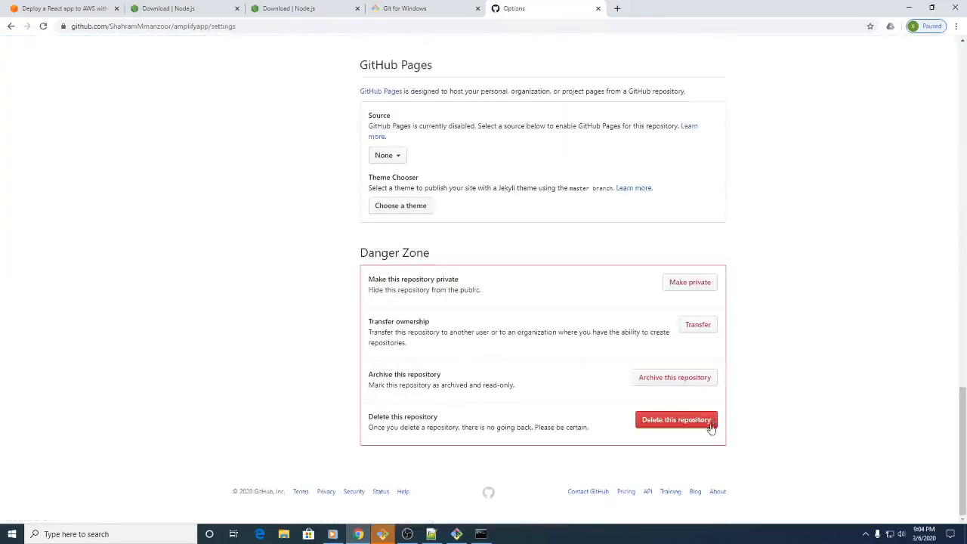
{"action": "left_click", "coordinate": [677, 420]}
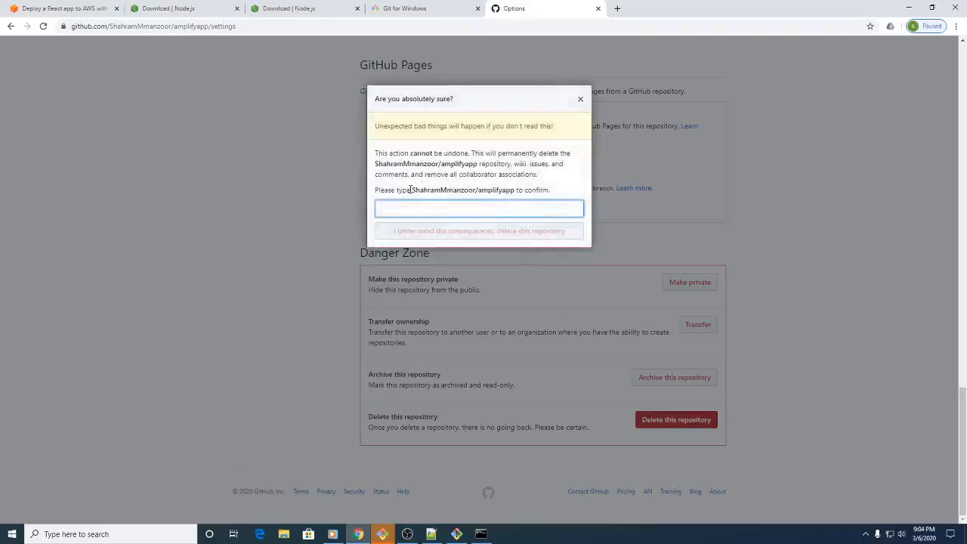
{"action": "left_click_drag", "start_coordinate": [412, 190], "coordinate": [517, 191]}
{"action": "key", "text": "ctrl+c"}
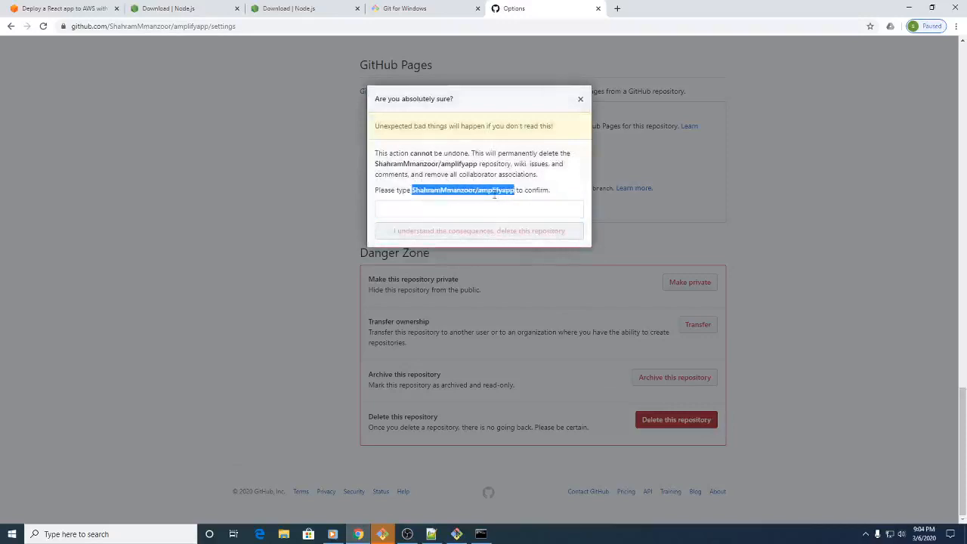
{"action": "left_click", "coordinate": [473, 211]}
{"action": "key", "text": "ctrl+v"}
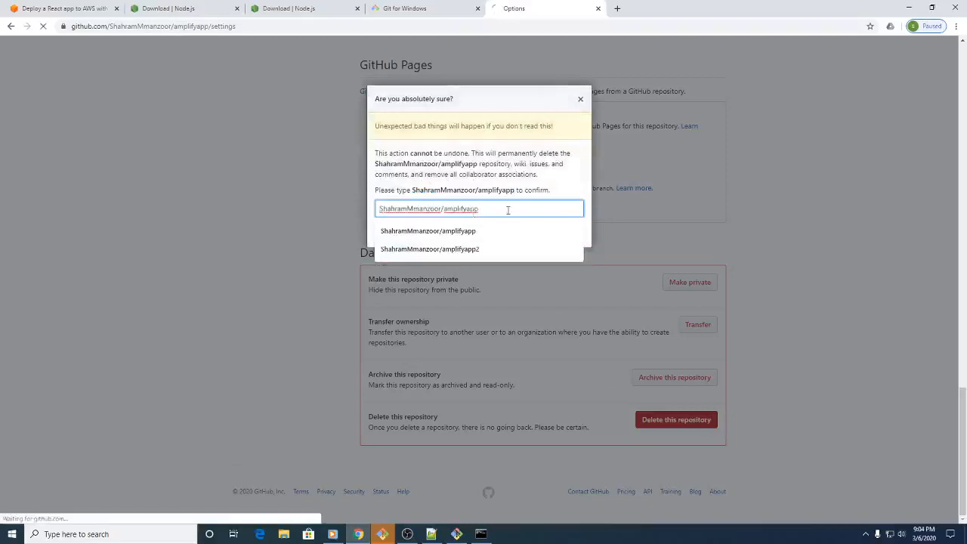
{"action": "scroll", "coordinate": [559, 201], "scroll_direction": "up", "scroll_amount": 8}
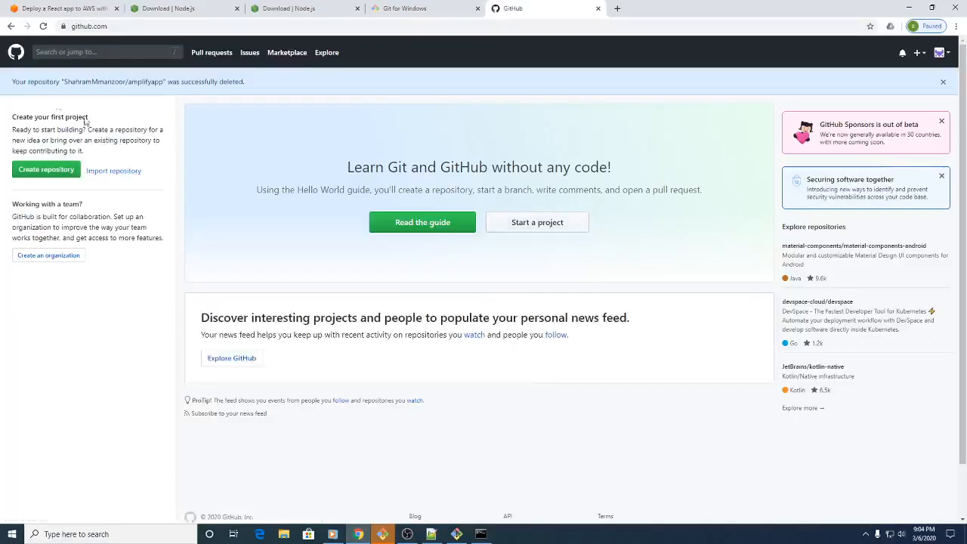
Step: Create a public GitHub repository named amplifyapp1 with the description "this is a test amplify app"
{"action": "left_click", "coordinate": [34, 171]}
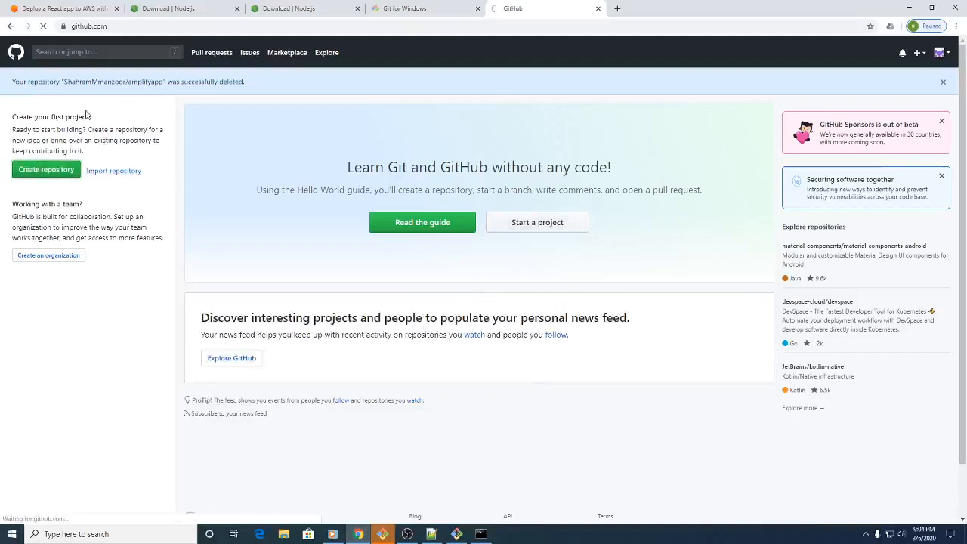
{"action": "left_click", "coordinate": [453, 176]}
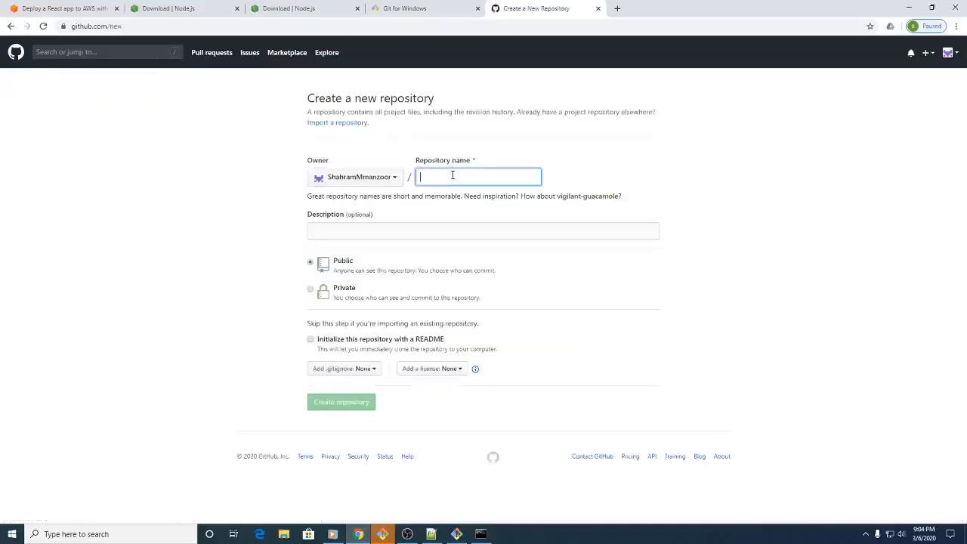
{"action": "type", "text": "ap"}
{"action": "type", "text": "mpli"}
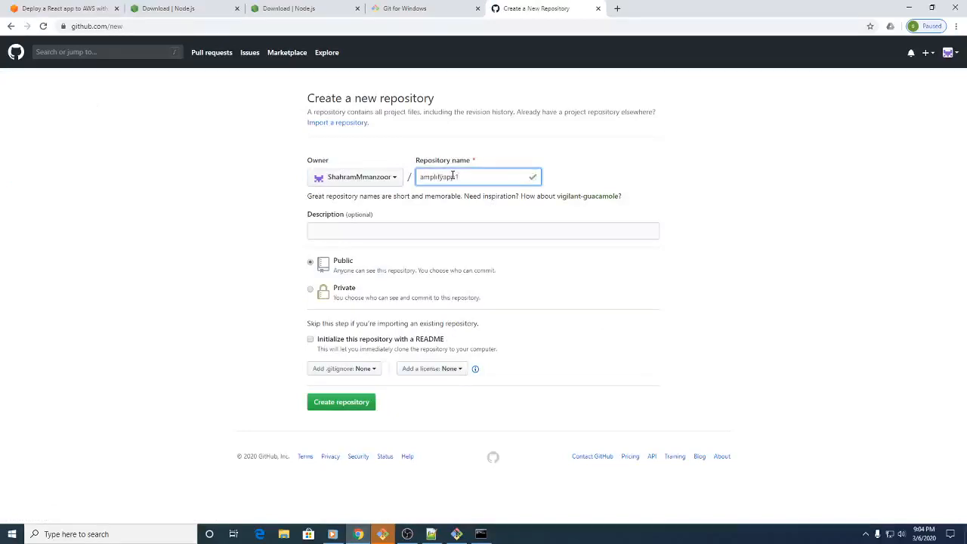
{"action": "left_click", "coordinate": [384, 225]}
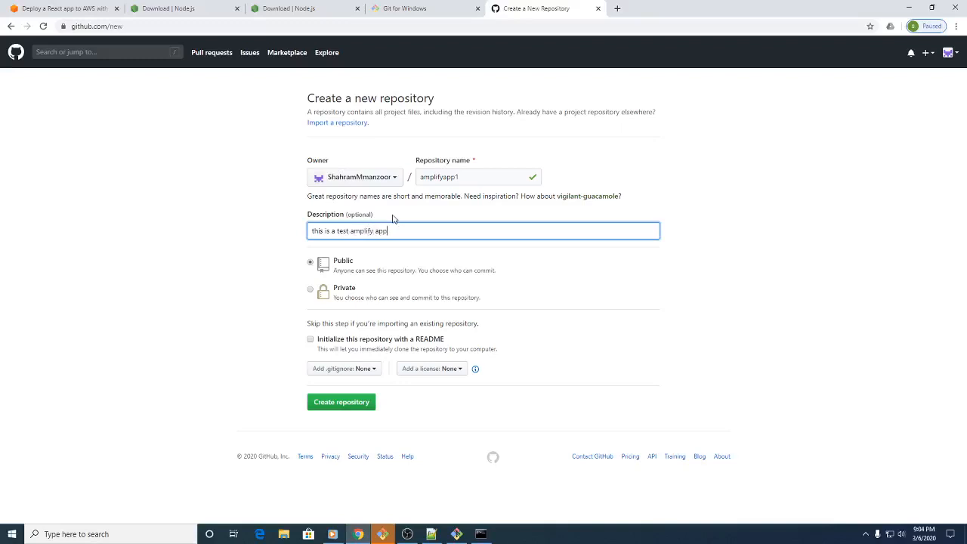
{"action": "key", "text": "Return"}
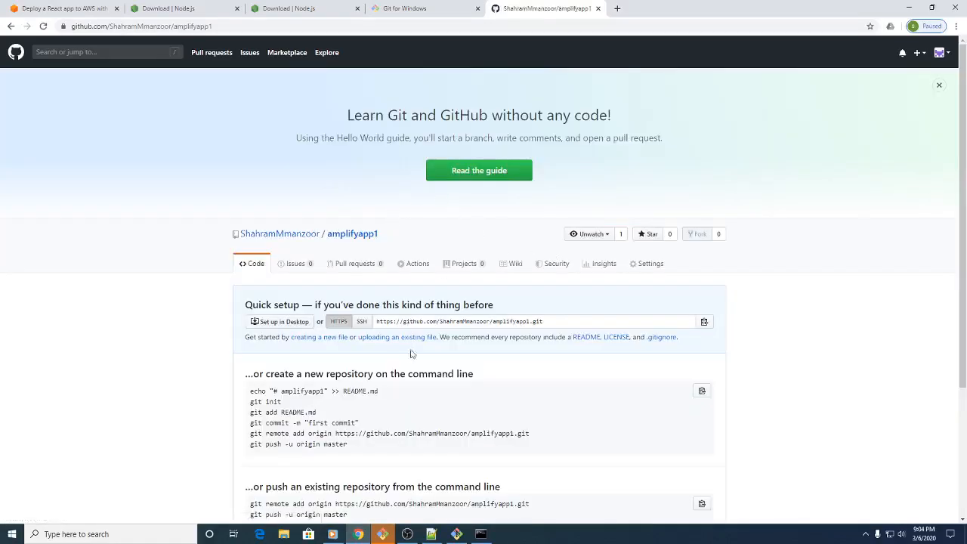
Step: Switch the amplifyapp1 quick setup address to SSH and review the command-line instructions
{"action": "left_click", "coordinate": [362, 322]}
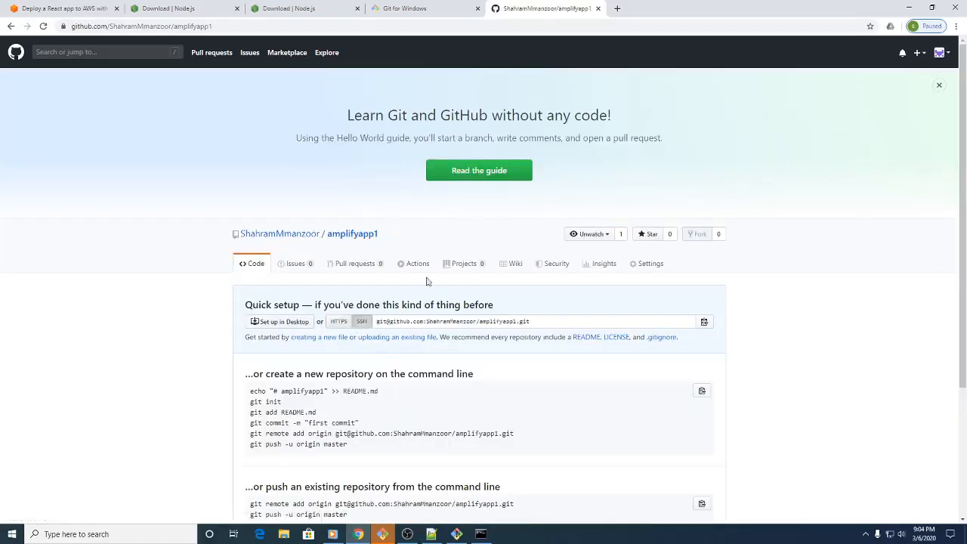
{"action": "scroll", "coordinate": [261, 348], "scroll_direction": "down", "scroll_amount": 4}
{"action": "scroll", "coordinate": [262, 332], "scroll_direction": "up", "scroll_amount": 3}
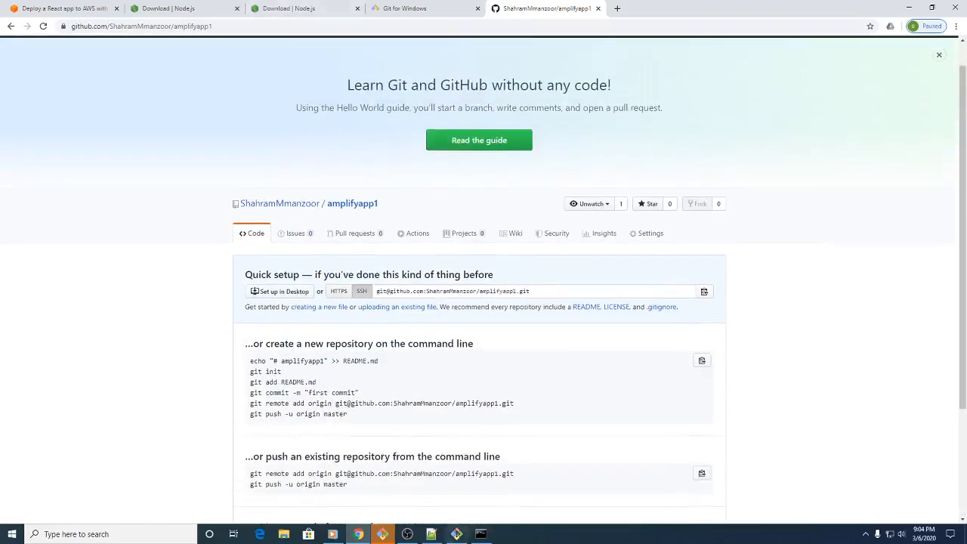
Step: Check the React app installation progress in Command Prompt and close the leftover Git CMD window
{"action": "left_click", "coordinate": [482, 533]}
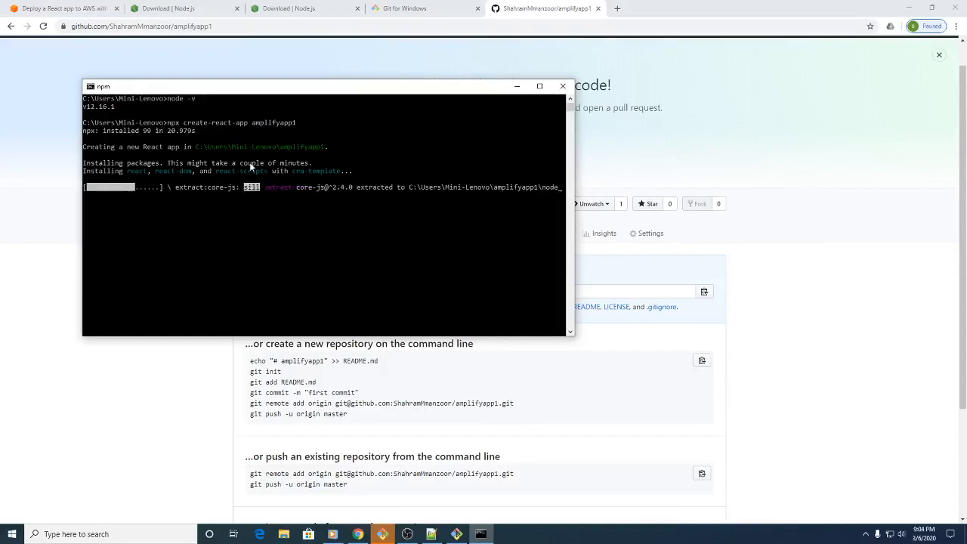
{"action": "left_click", "coordinate": [295, 268]}
{"action": "key", "text": "Escape"}
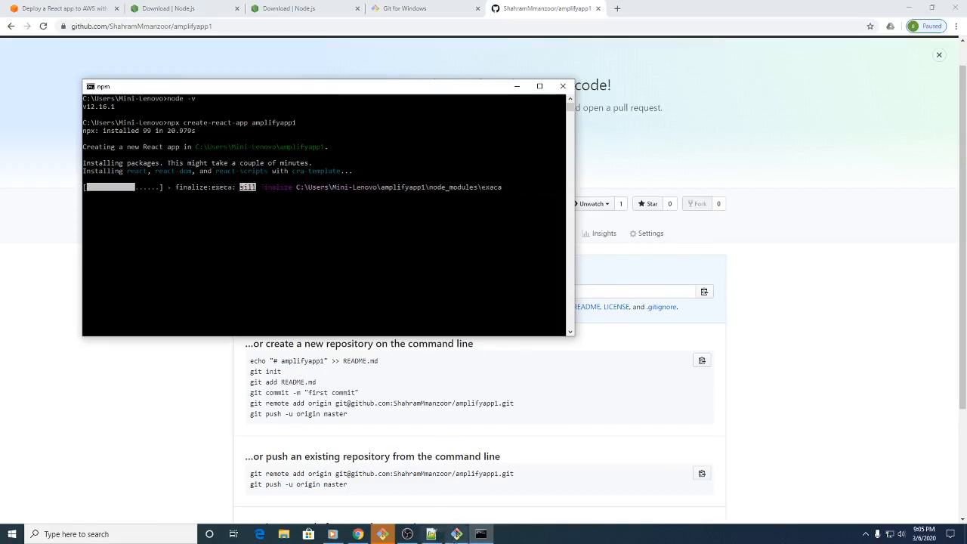
{"action": "left_click", "coordinate": [456, 535]}
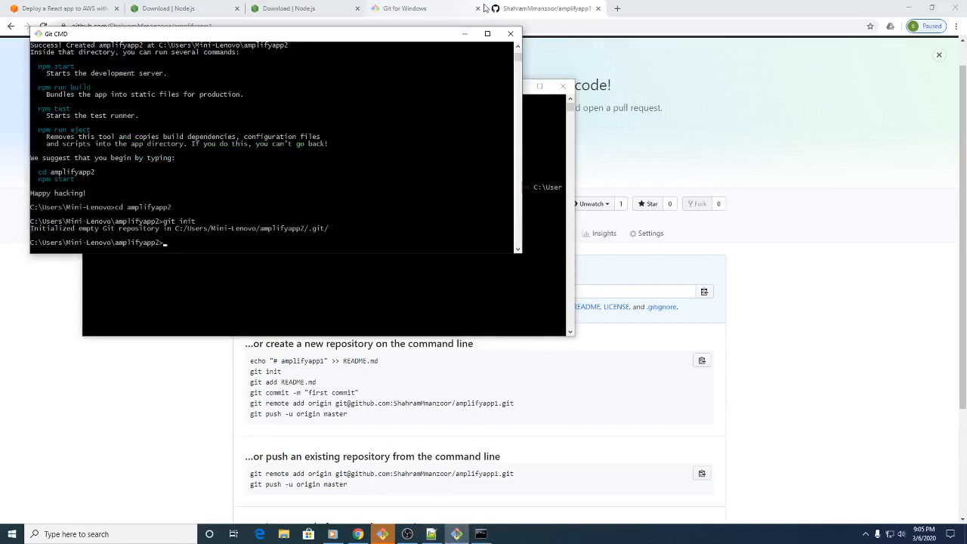
{"action": "left_click", "coordinate": [511, 33]}
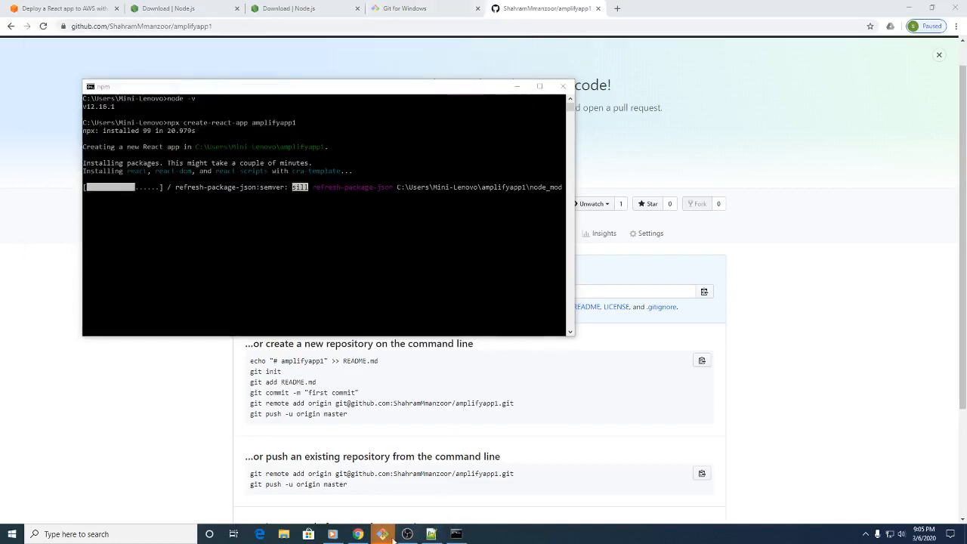
Step: Finish the Git Setup Wizard with Launch Git Bash enabled and View Release Notes disabled
{"action": "left_click", "coordinate": [384, 534]}
{"action": "left_click", "coordinate": [469, 214]}
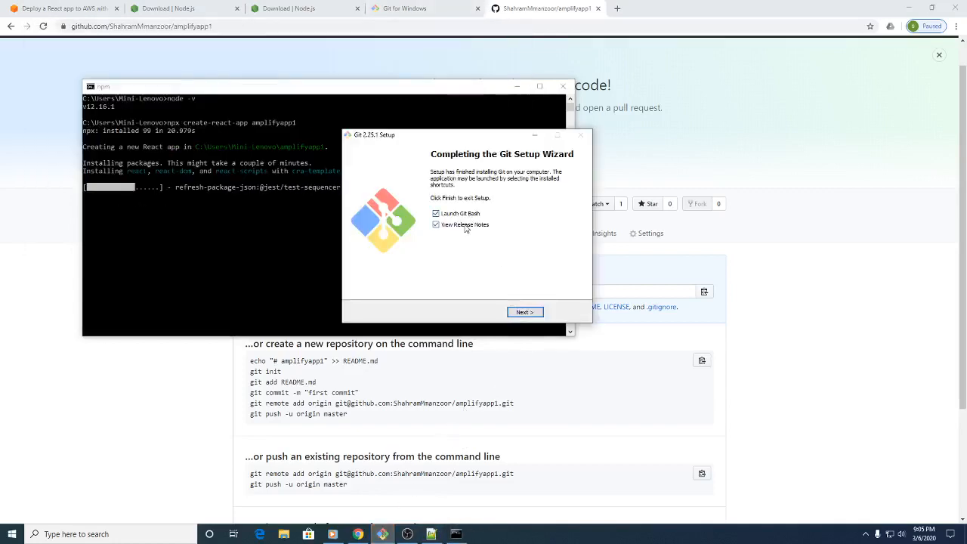
{"action": "left_click", "coordinate": [465, 225]}
{"action": "left_click", "coordinate": [516, 314]}
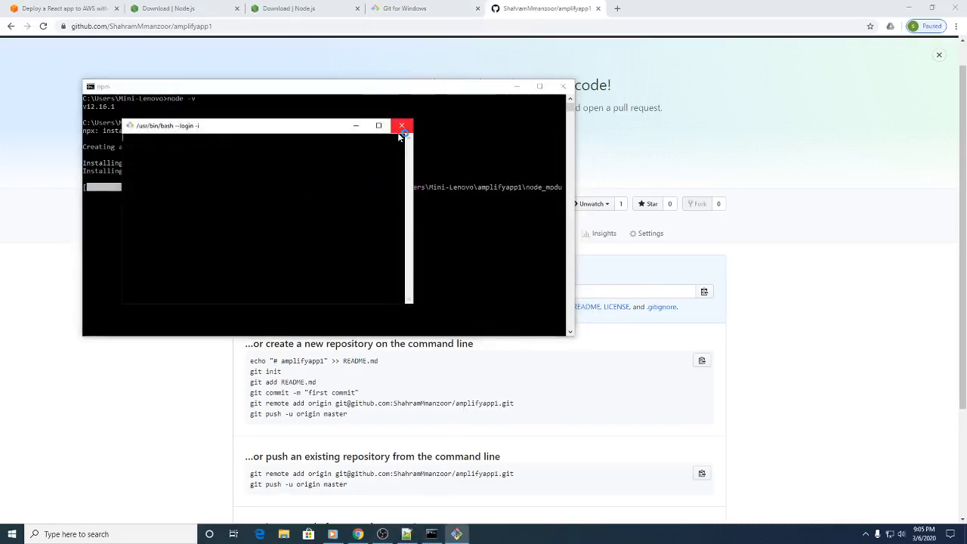
Step: Close the Git Bash window and check that Command Prompt accepts input by entering the test text sasa
{"action": "left_click", "coordinate": [402, 126]}
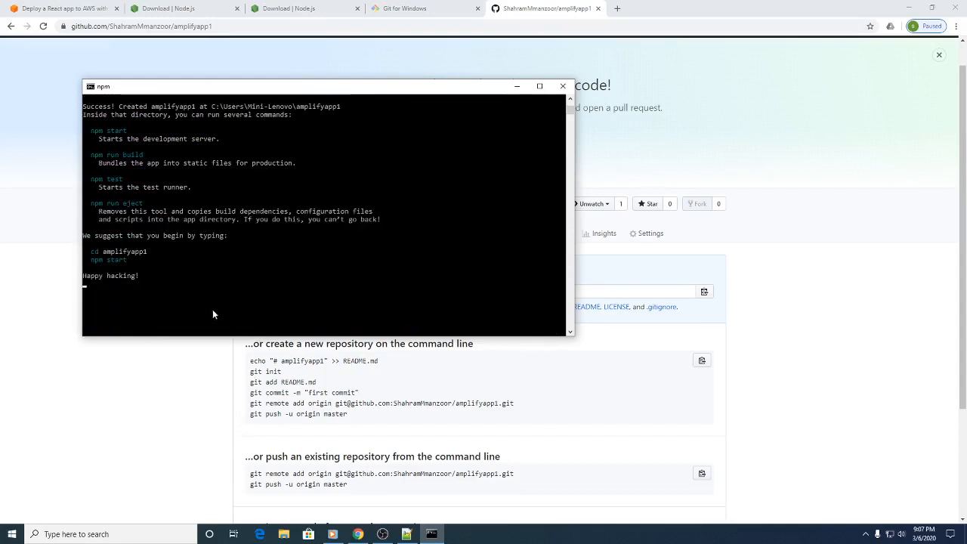
{"action": "type", "text": "sasa"}
{"action": "key", "text": "Return"}
{"action": "scroll", "coordinate": [209, 299], "scroll_direction": "down", "scroll_amount": 1}
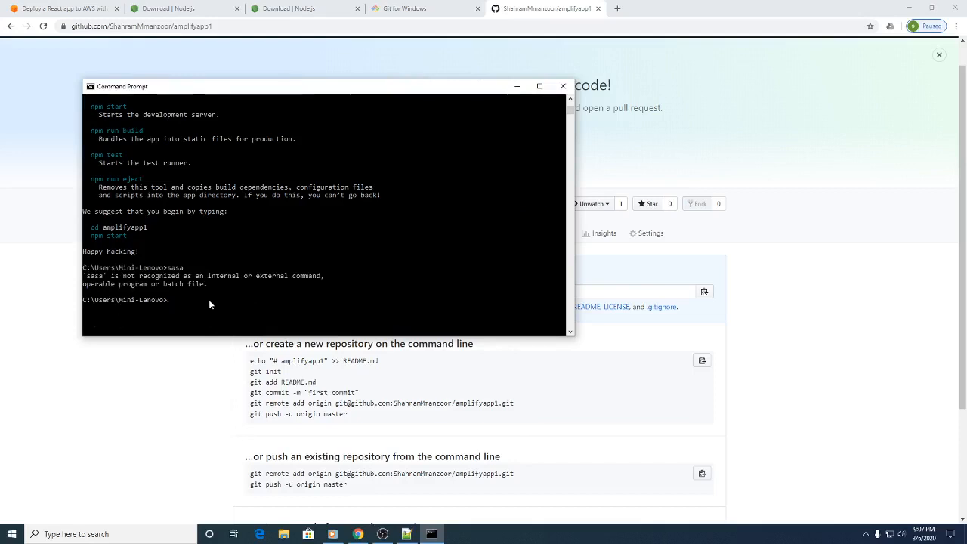
{"action": "scroll", "coordinate": [193, 291], "scroll_direction": "down", "scroll_amount": 1}
{"action": "scroll", "coordinate": [188, 285], "scroll_direction": "down", "scroll_amount": 1}
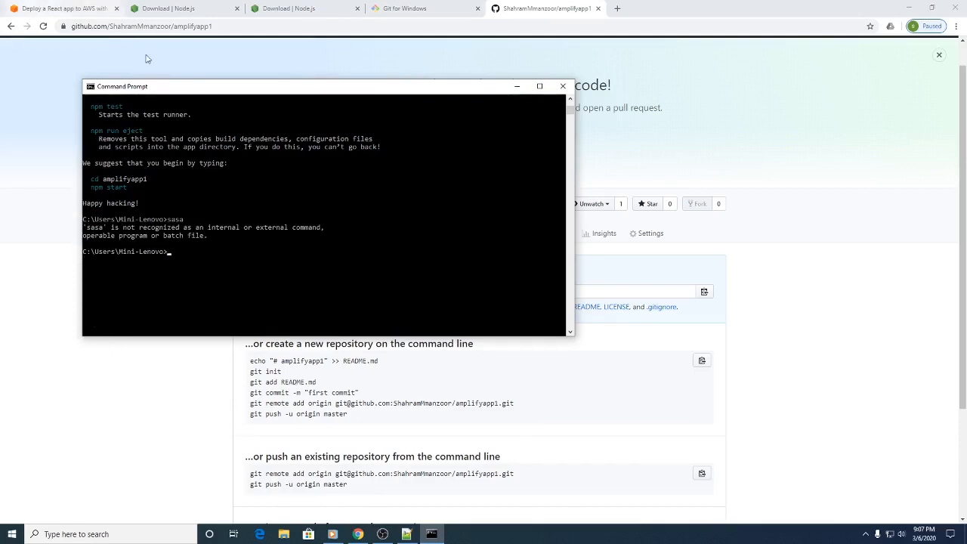
Step: Try to run the AWS tutorial's npm start command from the home folder in Command Prompt
{"action": "left_click", "coordinate": [23, 4]}
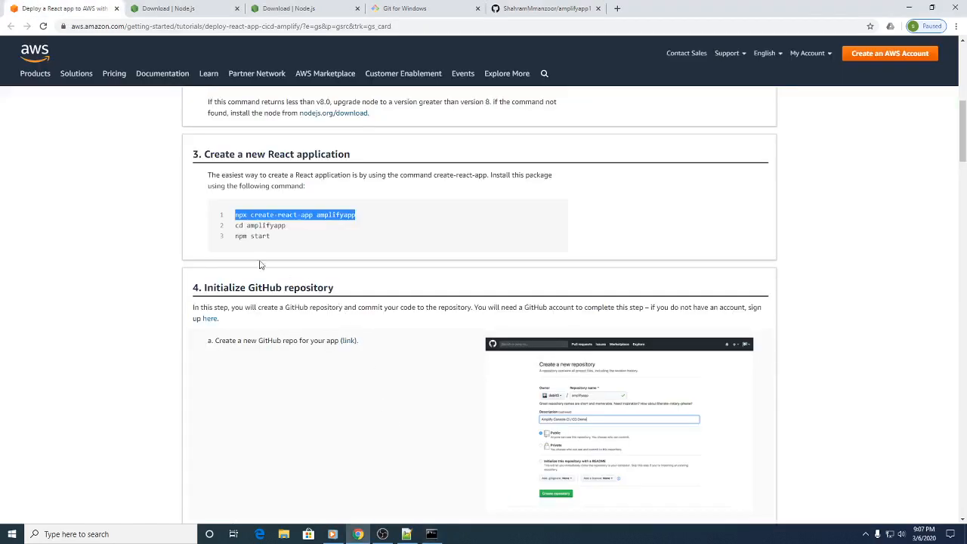
{"action": "left_click_drag", "start_coordinate": [233, 237], "coordinate": [271, 242]}
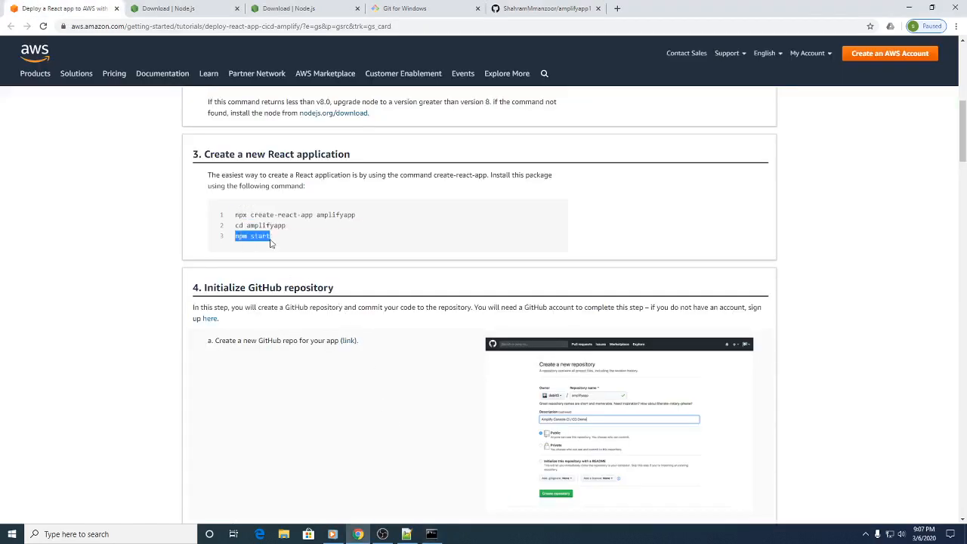
{"action": "left_click", "coordinate": [432, 535]}
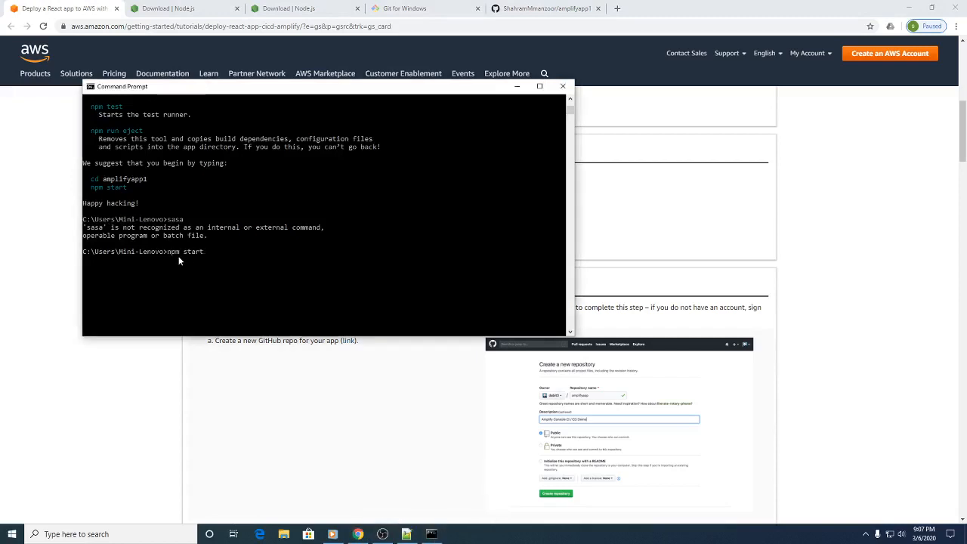
{"action": "key", "text": "Return"}
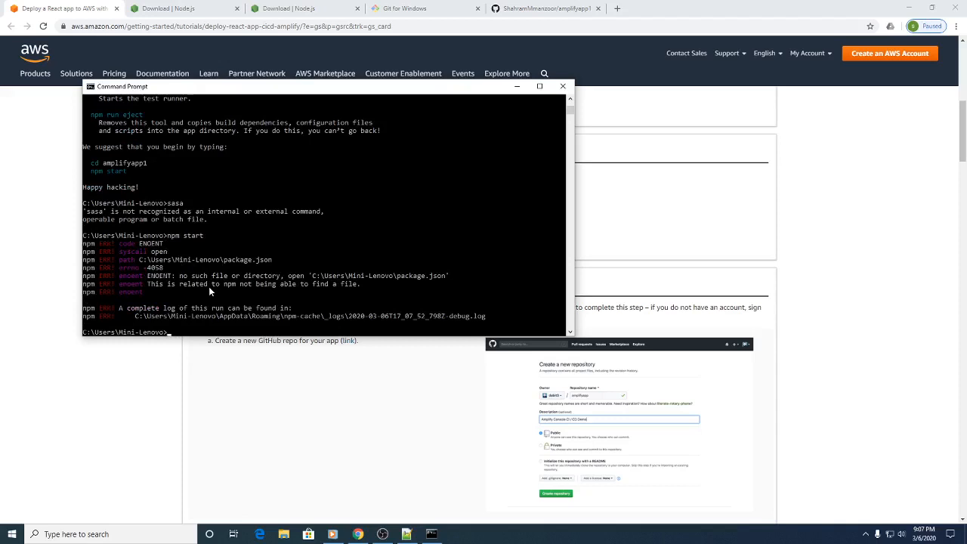
{"action": "key", "text": "Up"}
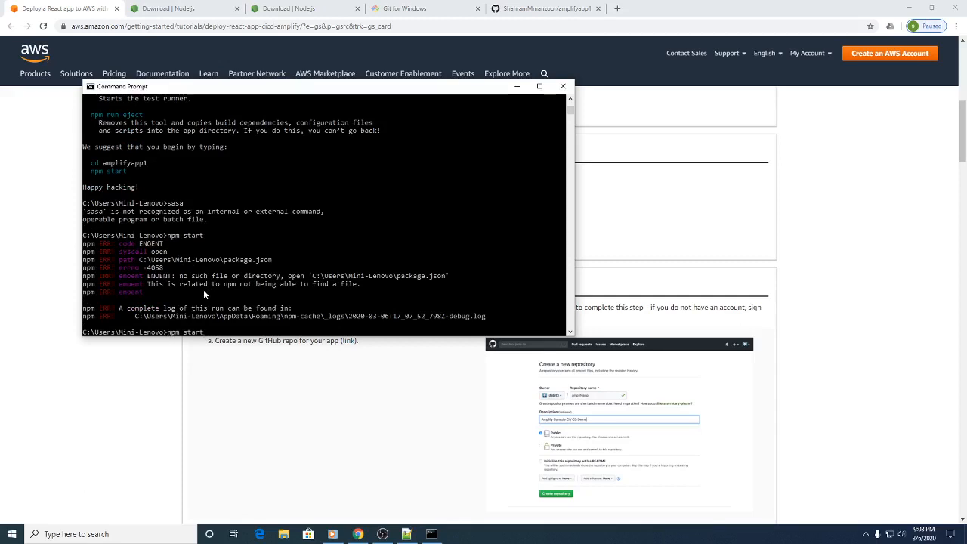
{"action": "key", "text": "Return"}
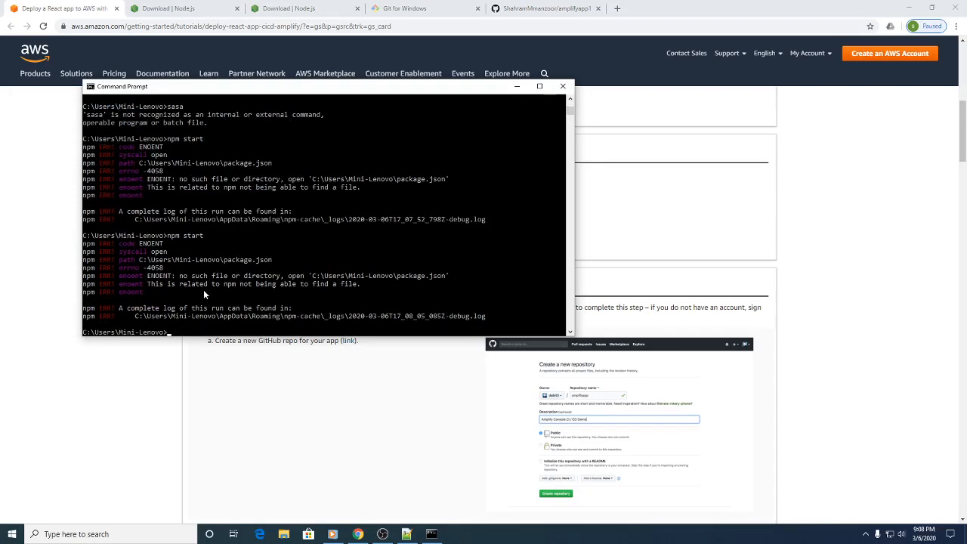
Step: Change into the amplifyapp1 folder in Command Prompt and start the React development server with npm start
{"action": "type", "text": "cd amplifyapp1"}
{"action": "key", "text": "Return"}
{"action": "key", "text": "Up"}
{"action": "key", "text": "Up"}
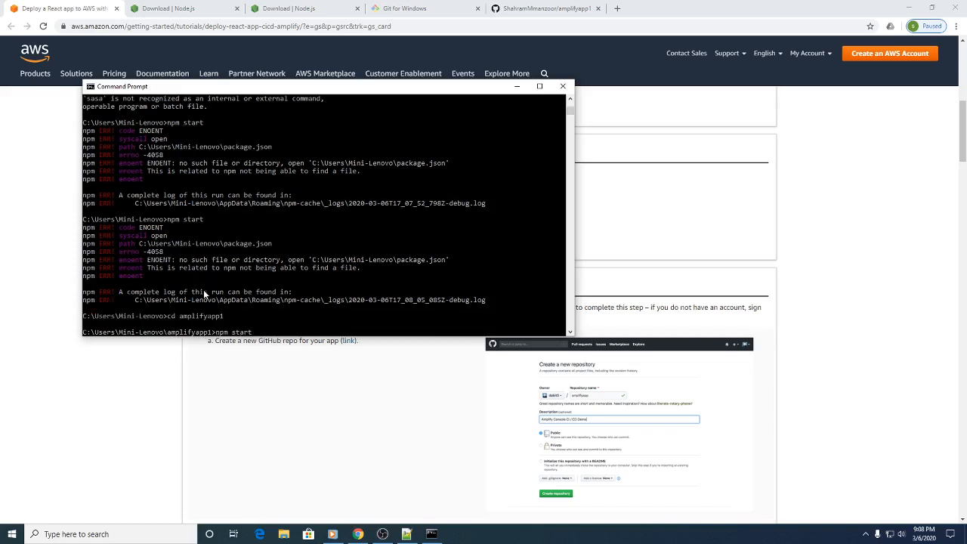
{"action": "key", "text": "Return"}
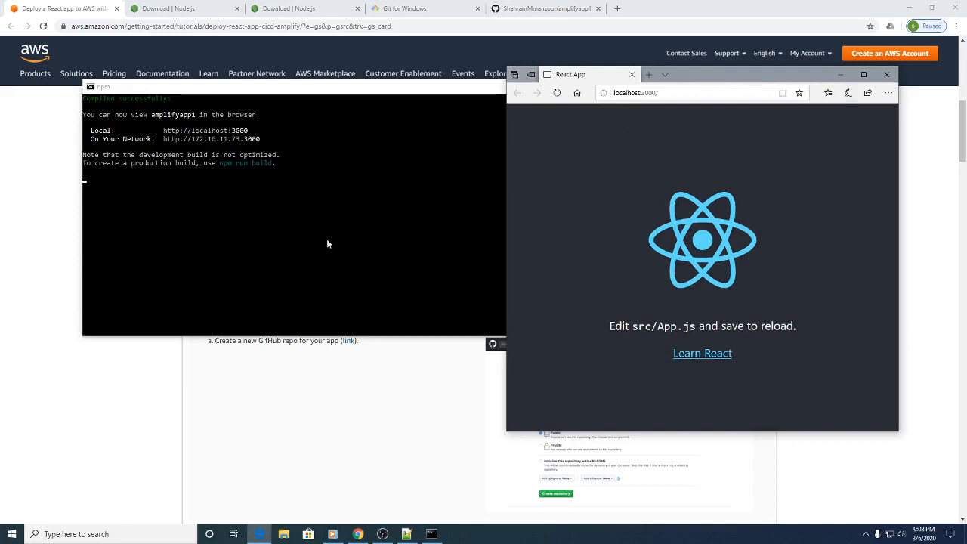
Step: Close the React App preview and the Command Prompt window, and go to the tutorial's Initialize GitHub repository commands
{"action": "left_click", "coordinate": [886, 79]}
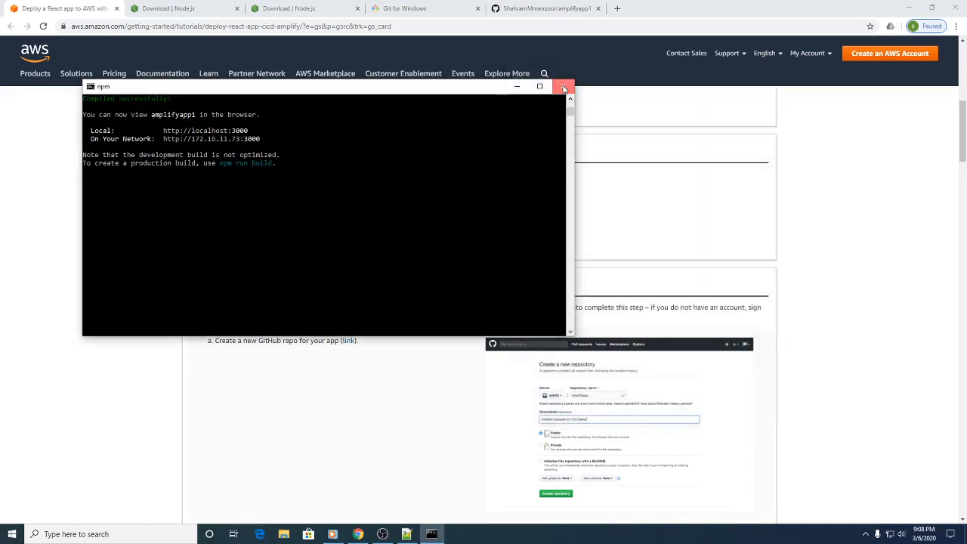
{"action": "left_click", "coordinate": [564, 89]}
{"action": "scroll", "coordinate": [331, 272], "scroll_direction": "down", "scroll_amount": 3}
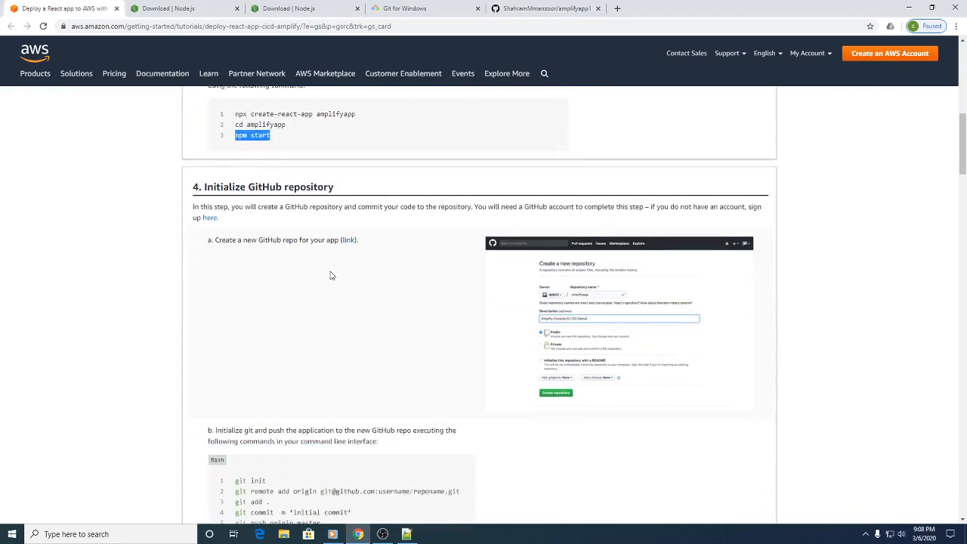
{"action": "scroll", "coordinate": [331, 276], "scroll_direction": "down", "scroll_amount": 3}
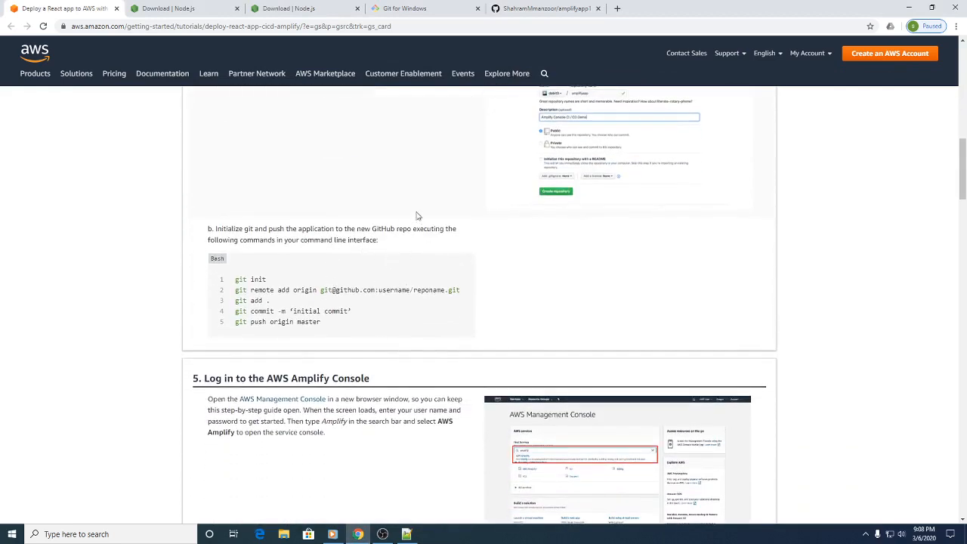
{"action": "scroll", "coordinate": [427, 214], "scroll_direction": "up", "scroll_amount": 3}
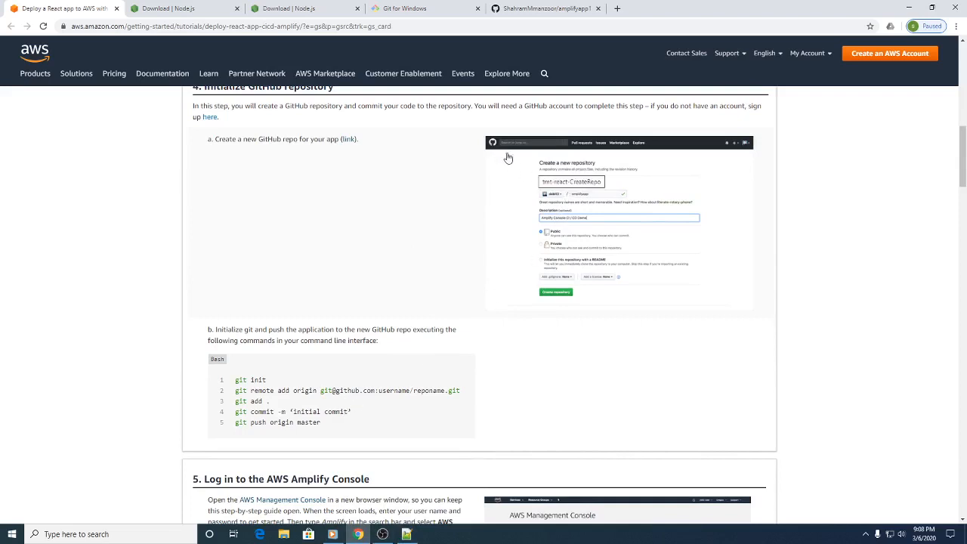
Step: Open Git Bash, change into the amplifyapp1 folder and initialize a Git repository there with git init
{"action": "left_click", "coordinate": [105, 534]}
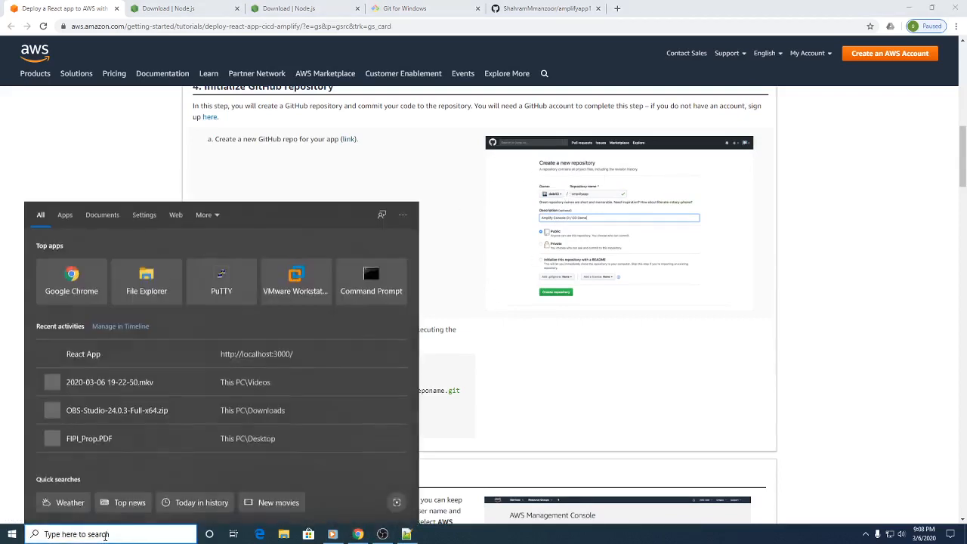
{"action": "type", "text": "git"}
{"action": "key", "text": "Down"}
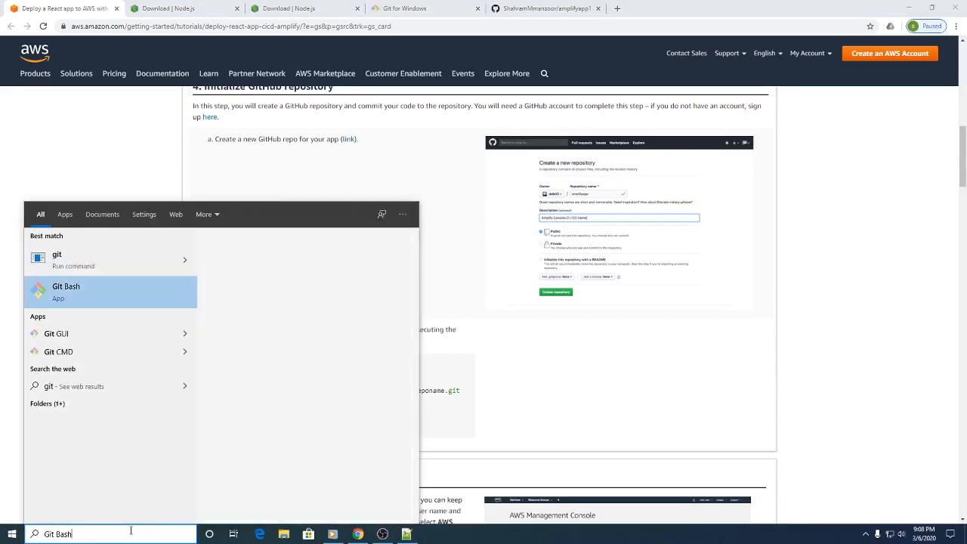
{"action": "key", "text": "Return"}
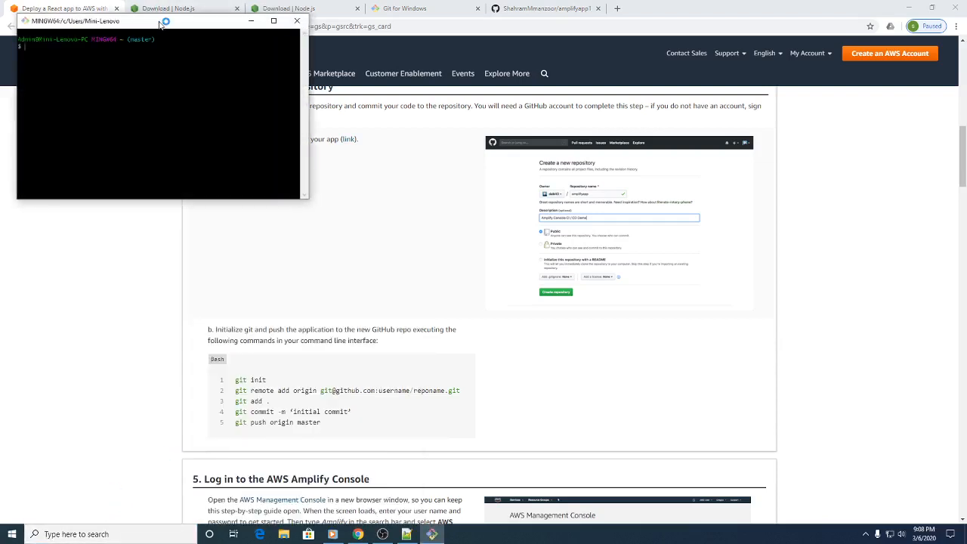
{"action": "left_click_drag", "start_coordinate": [161, 23], "coordinate": [442, 116]}
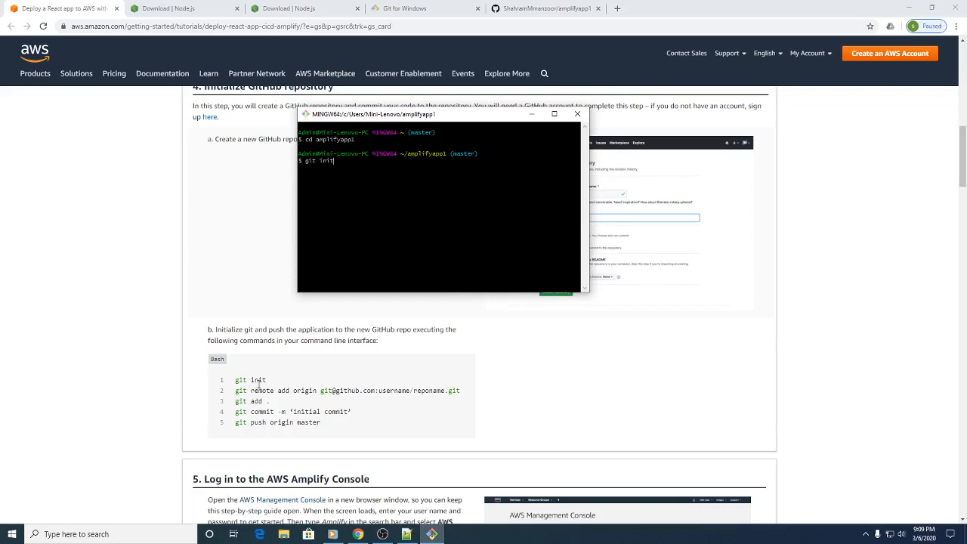
{"action": "key", "text": "Return"}
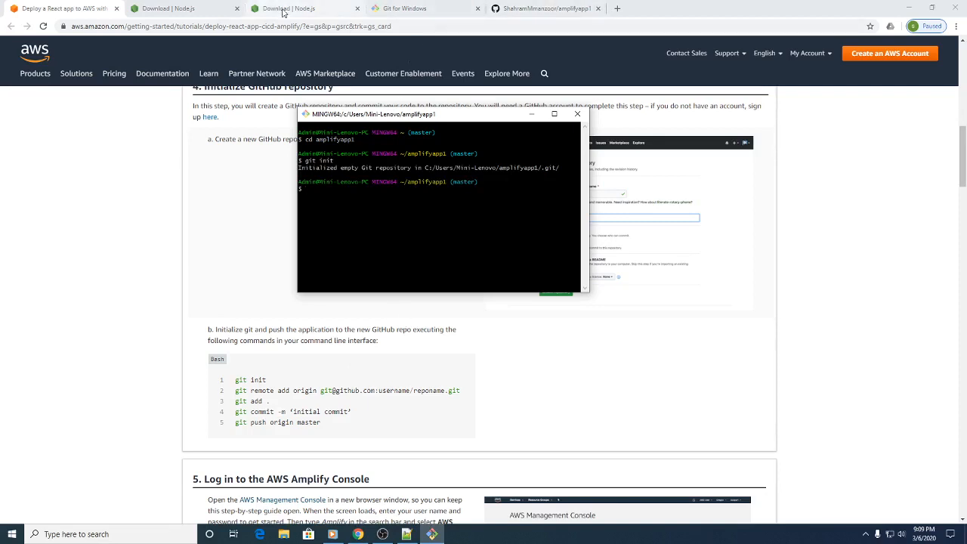
Step: Copy the git remote add origin command with the SSH address from the amplifyapp1 GitHub page and run it in Git Bash
{"action": "left_click", "coordinate": [533, 8]}
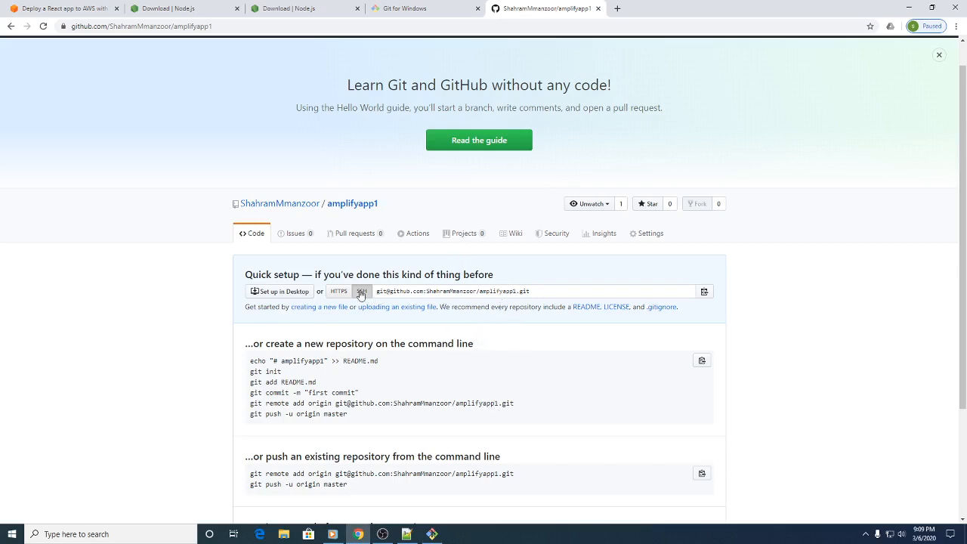
{"action": "left_click_drag", "start_coordinate": [517, 403], "coordinate": [249, 405]}
{"action": "key", "text": "ctrl+c"}
{"action": "left_click", "coordinate": [429, 534]}
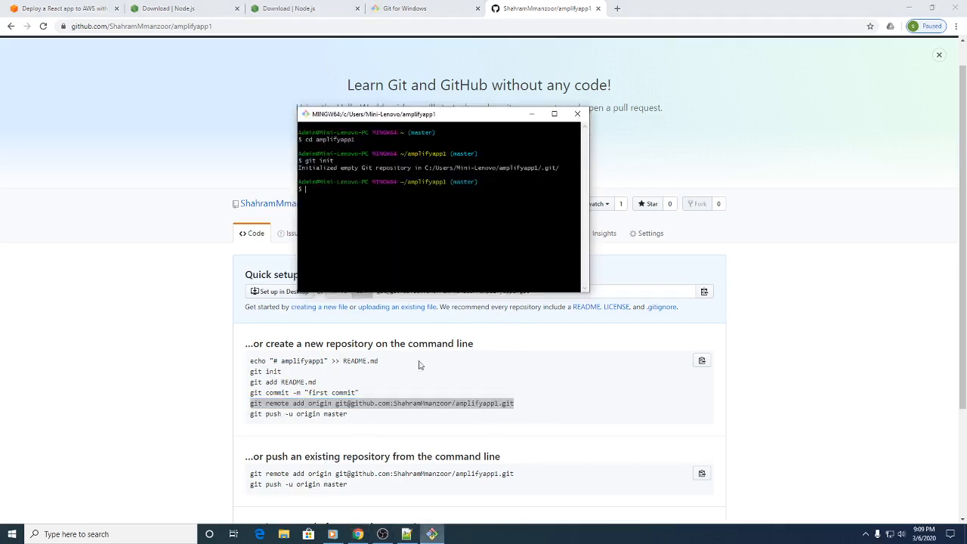
{"action": "right_click", "coordinate": [313, 195]}
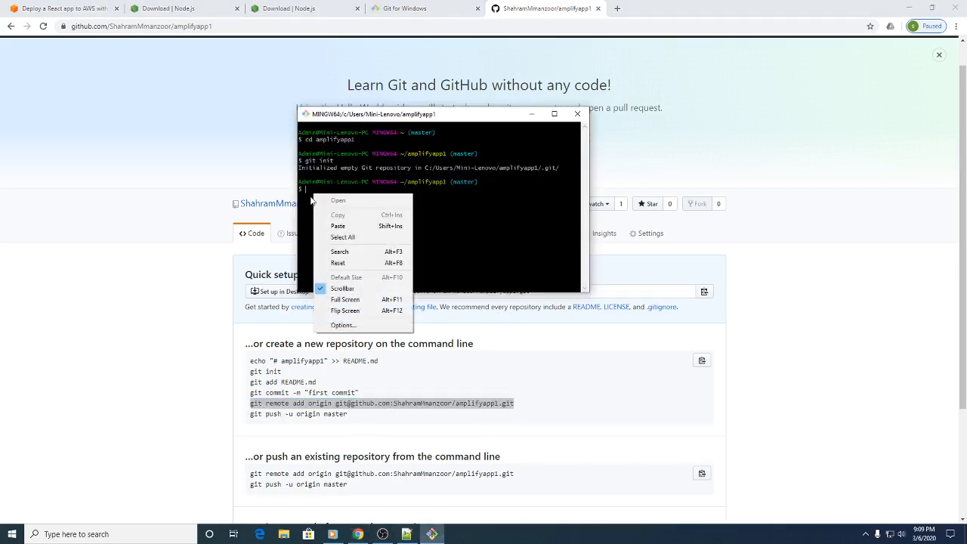
{"action": "left_click", "coordinate": [341, 226]}
{"action": "key", "text": "Return"}
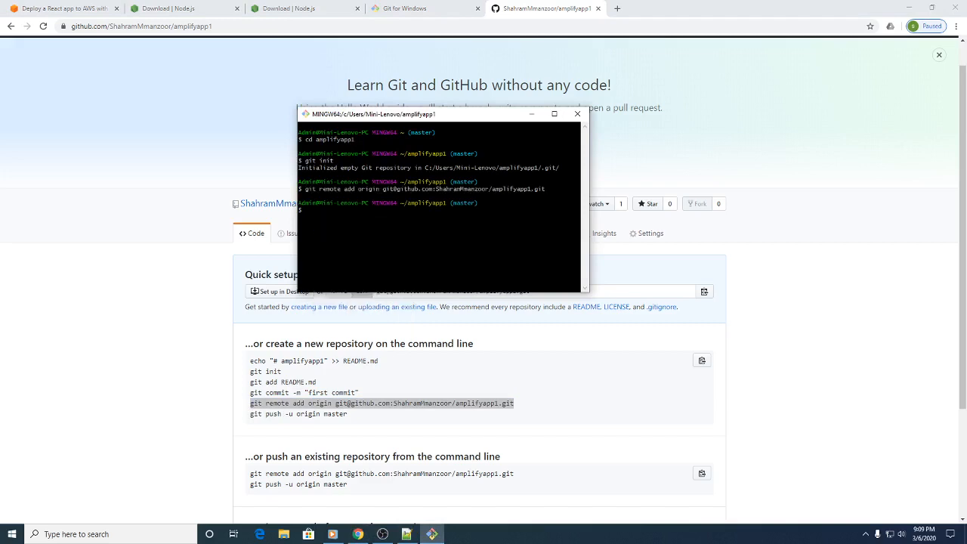
Step: Stage all app files by copying the tutorial's git add . command into Git Bash and running it
{"action": "left_click", "coordinate": [91, 9]}
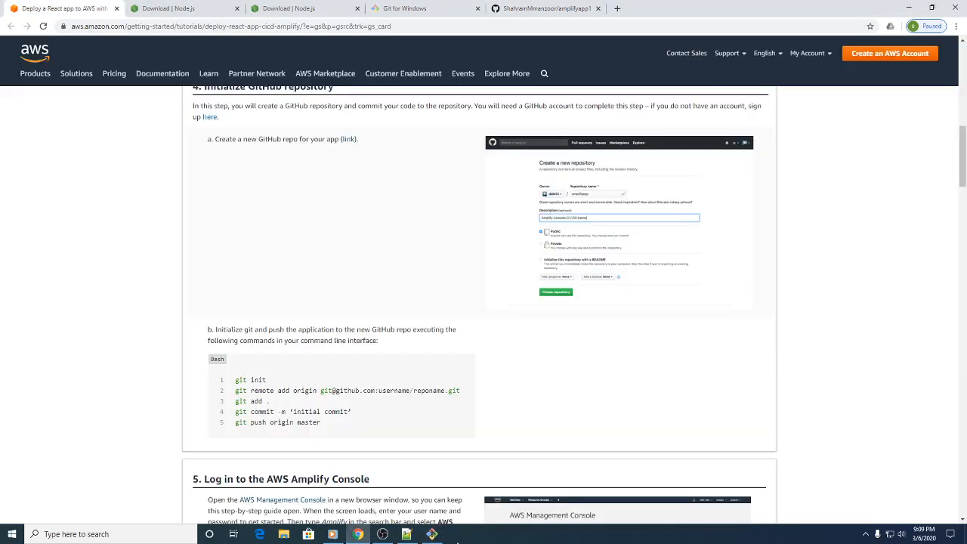
{"action": "left_click", "coordinate": [431, 535]}
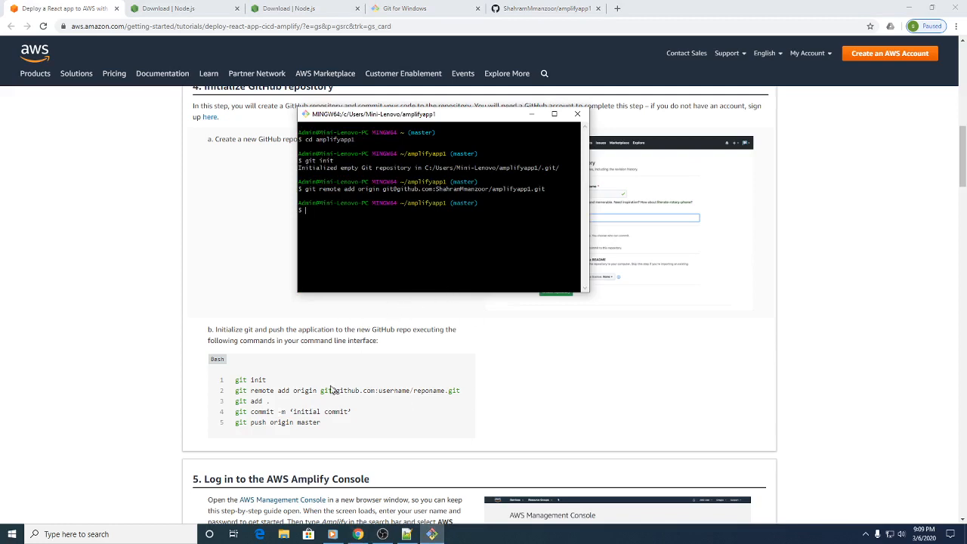
{"action": "left_click_drag", "start_coordinate": [267, 402], "coordinate": [233, 401]}
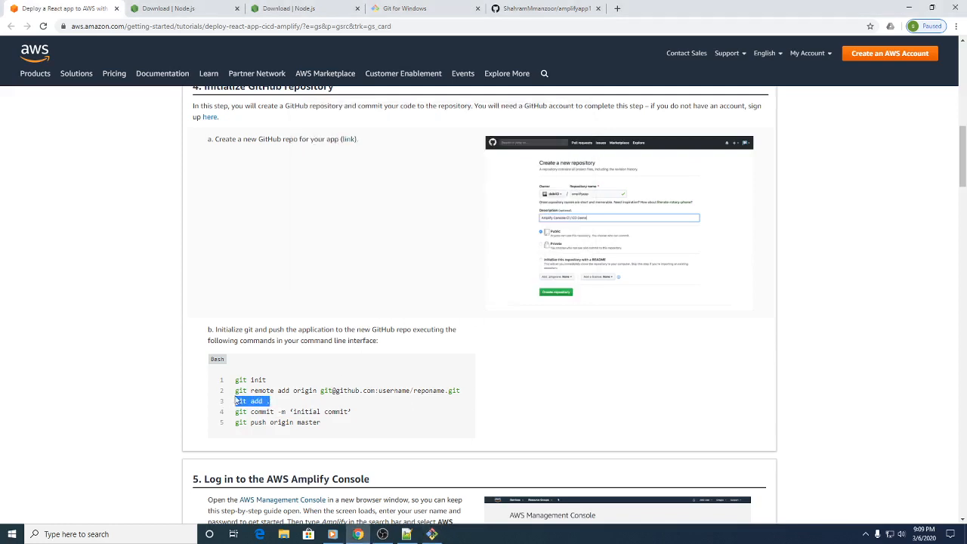
{"action": "left_click", "coordinate": [431, 534]}
{"action": "right_click", "coordinate": [316, 216]}
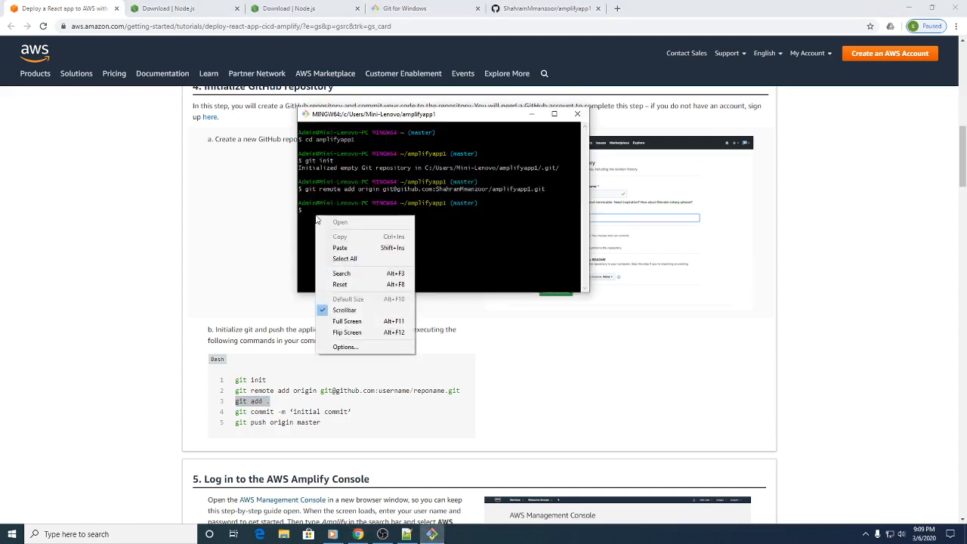
{"action": "left_click", "coordinate": [330, 244]}
{"action": "key", "text": "Return"}
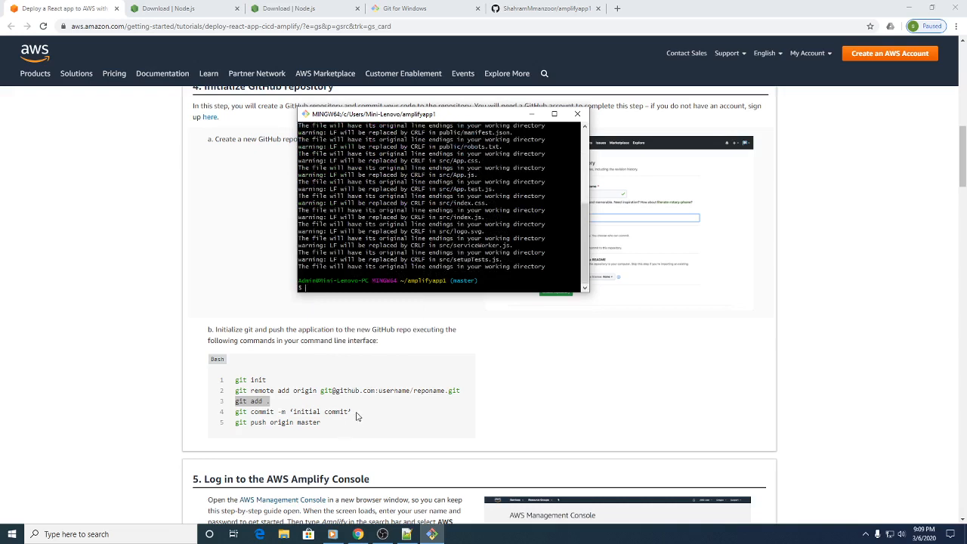
Step: Copy the tutorial's commit command into Git Bash, correct its quotation marks and run it as git commit -m "initial commit"
{"action": "left_click_drag", "start_coordinate": [353, 412], "coordinate": [233, 413]}
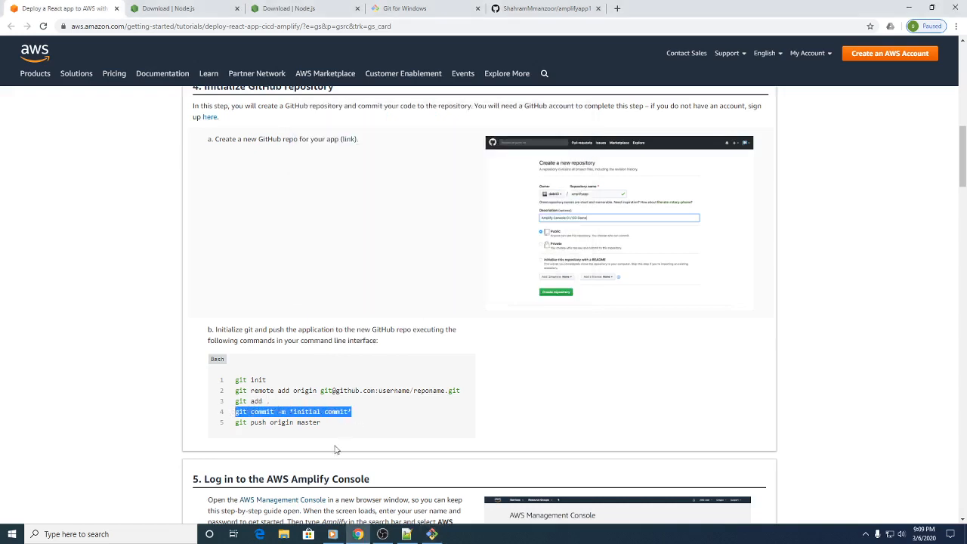
{"action": "left_click", "coordinate": [431, 533]}
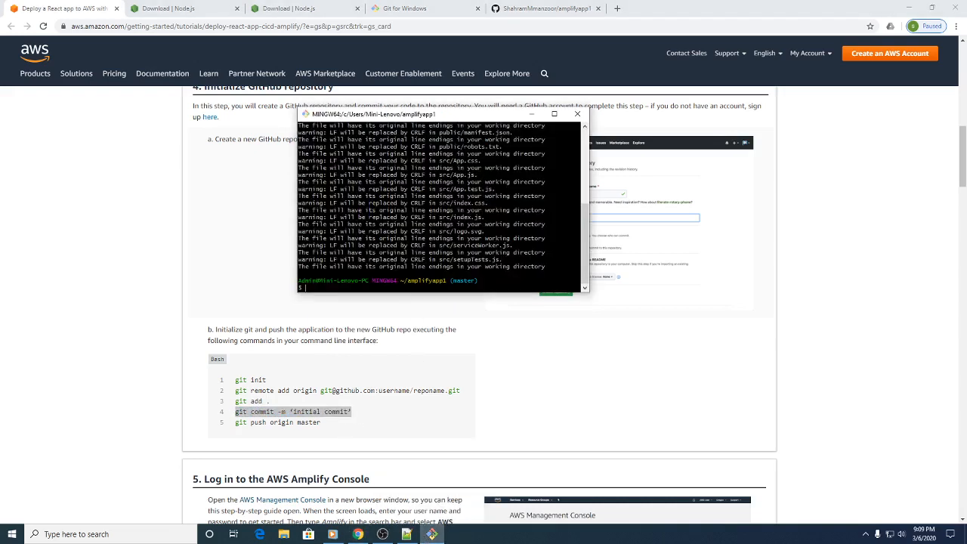
{"action": "right_click", "coordinate": [306, 288]}
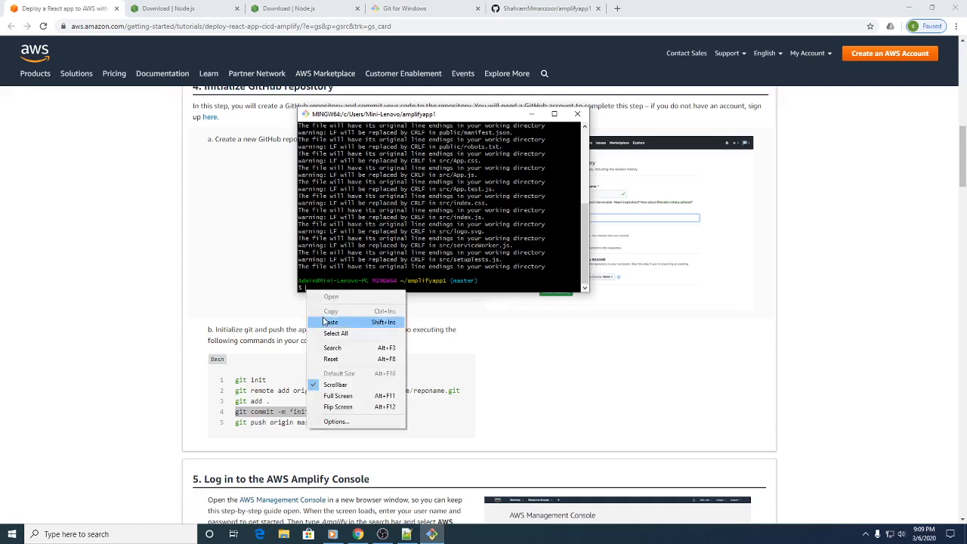
{"action": "left_click", "coordinate": [327, 316]}
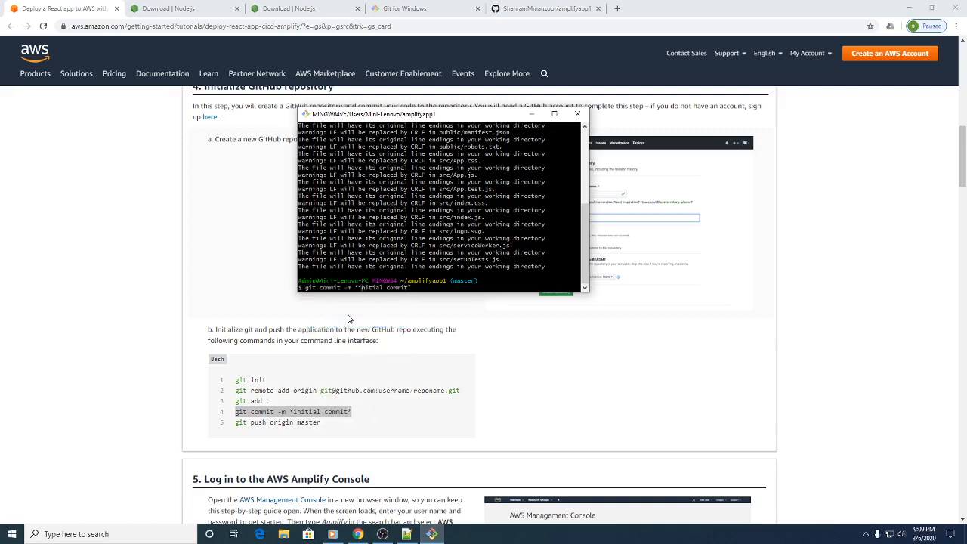
{"action": "key", "text": "BackSpace"}
{"action": "type", "text": "\""}
{"action": "key", "text": "Return"}
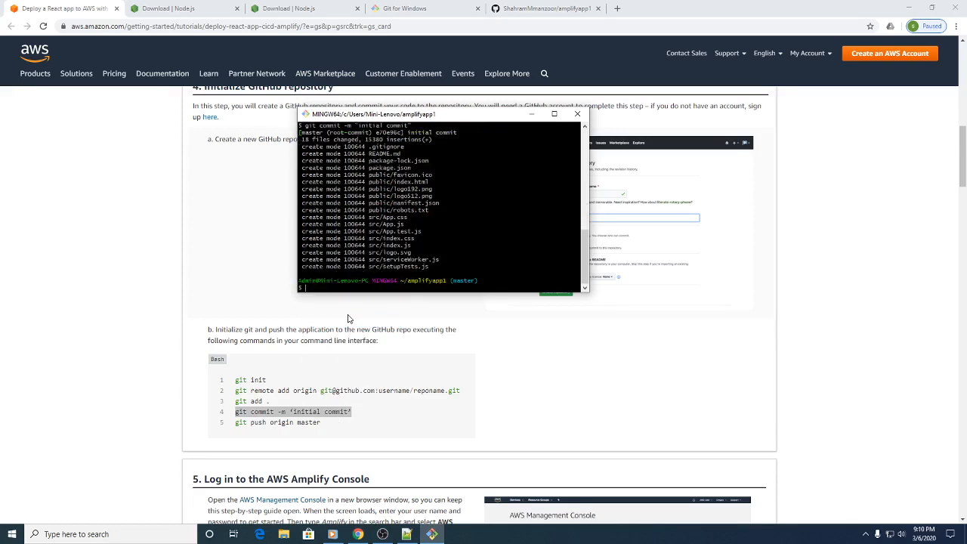
Step: Try to push with the tutorial's git push origin master command in Git Bash, answering yes to continue connecting to github.com
{"action": "left_click_drag", "start_coordinate": [321, 423], "coordinate": [236, 425]}
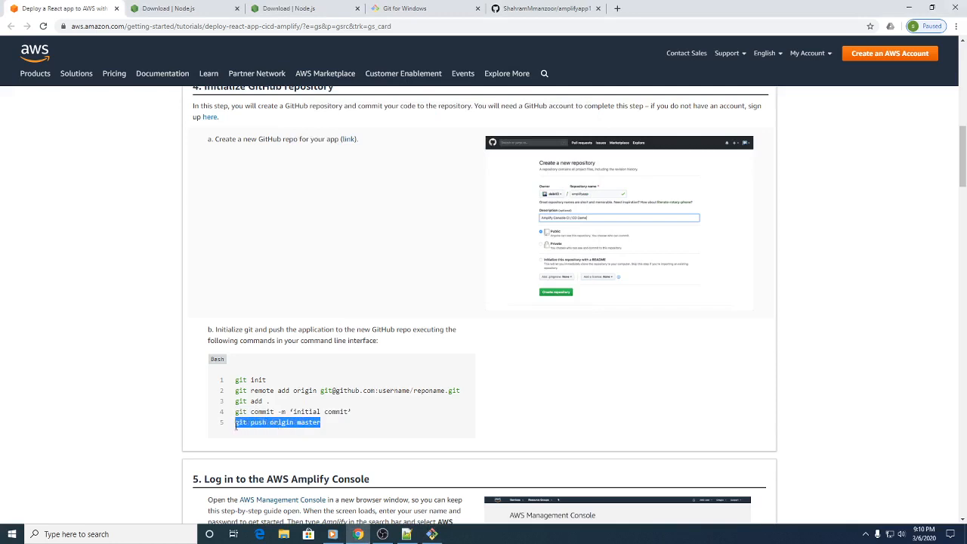
{"action": "left_click", "coordinate": [432, 534]}
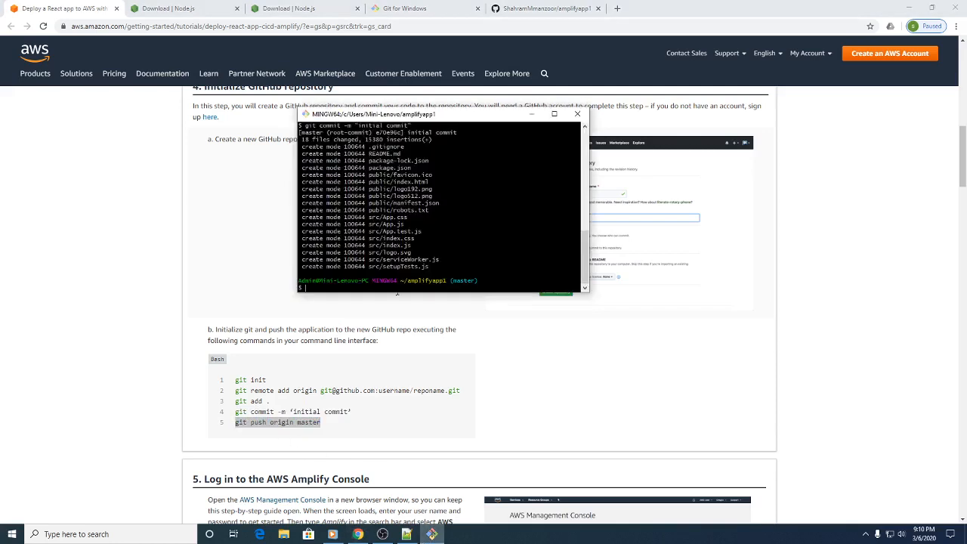
{"action": "right_click", "coordinate": [320, 287]}
{"action": "left_click", "coordinate": [336, 312]}
{"action": "key", "text": "Return"}
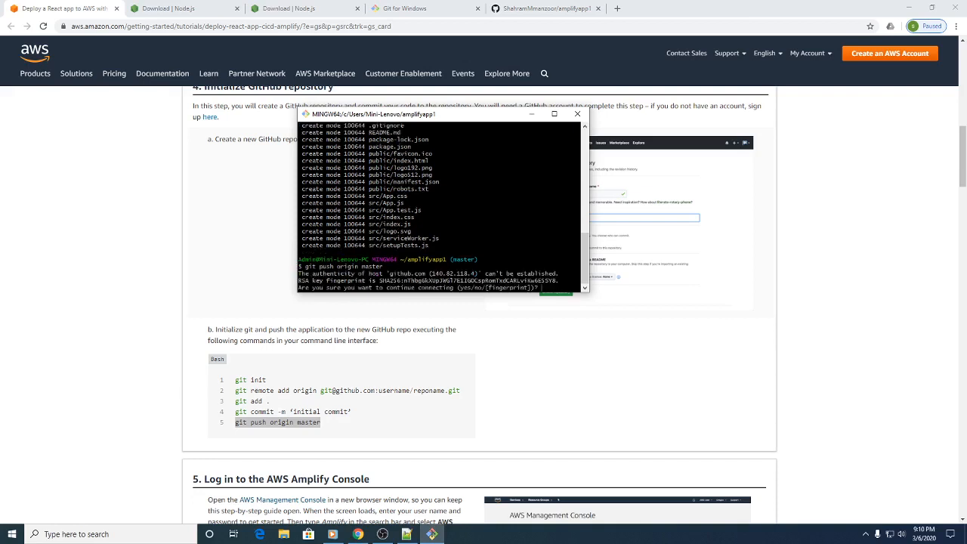
{"action": "key", "text": "Return"}
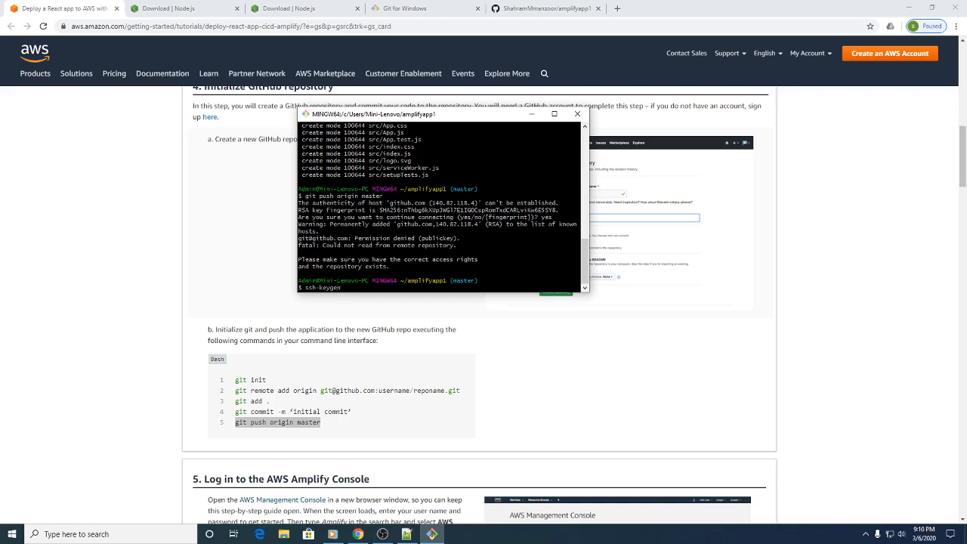
Step: Generate an SSH key pair with ssh-keygen, accepting the default file location and leaving the passphrase empty
{"action": "key", "text": "Return"}
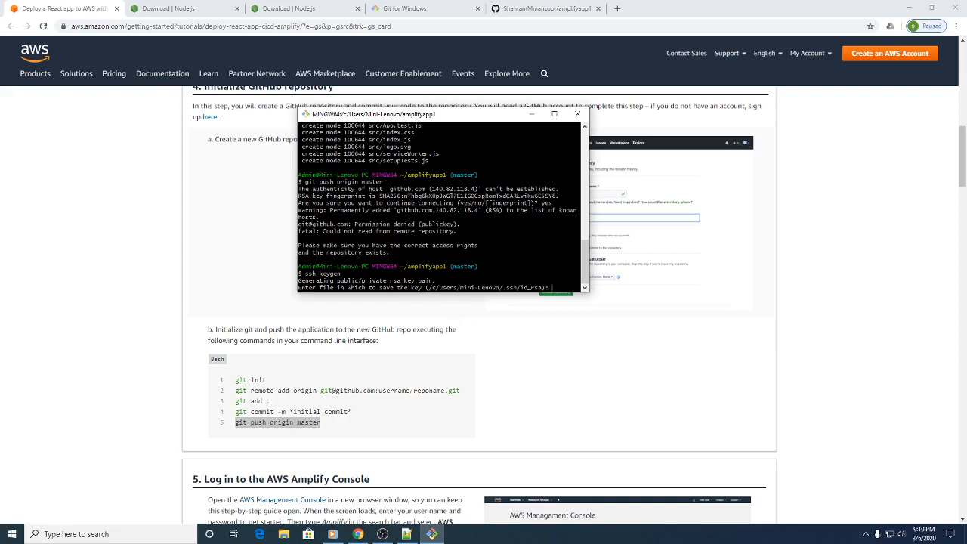
{"action": "key", "text": "Return"}
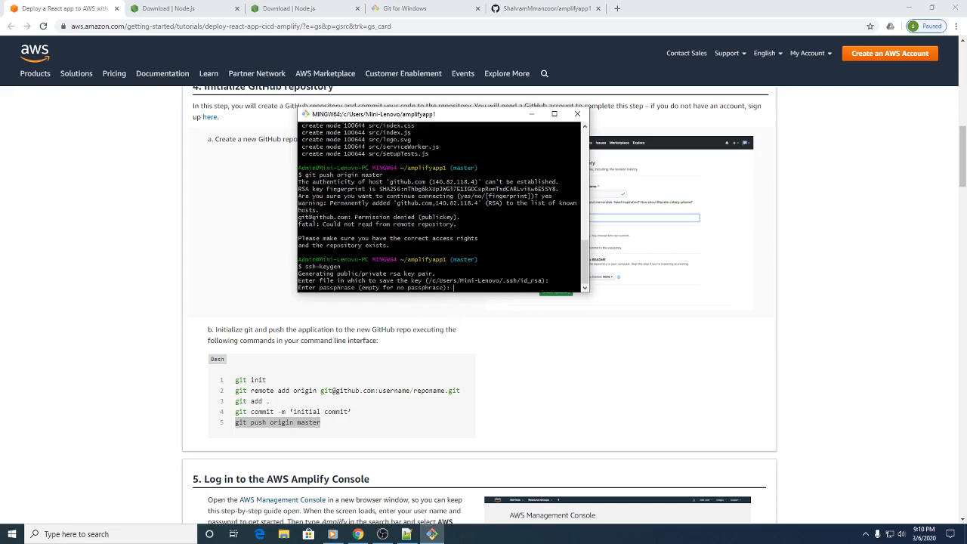
{"action": "key", "text": "Return"}
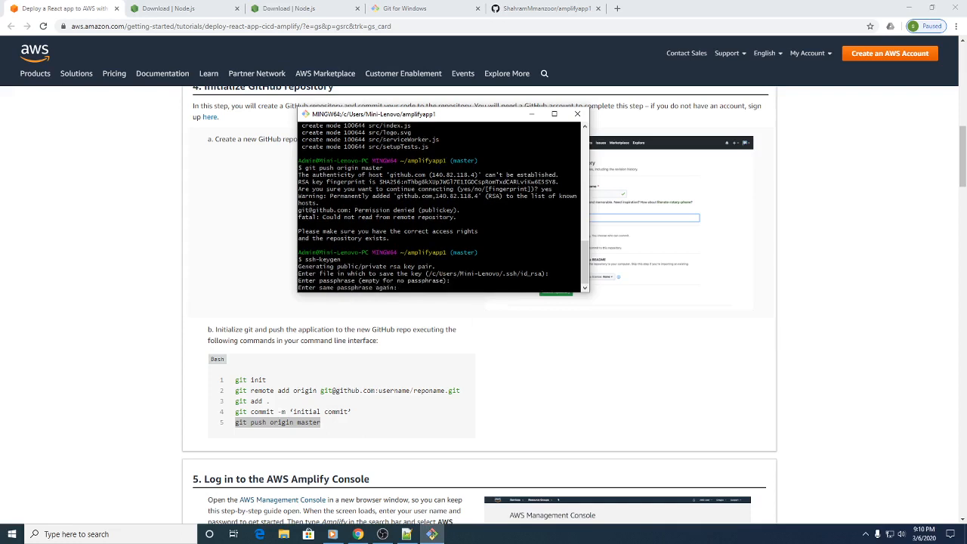
{"action": "key", "text": "Return"}
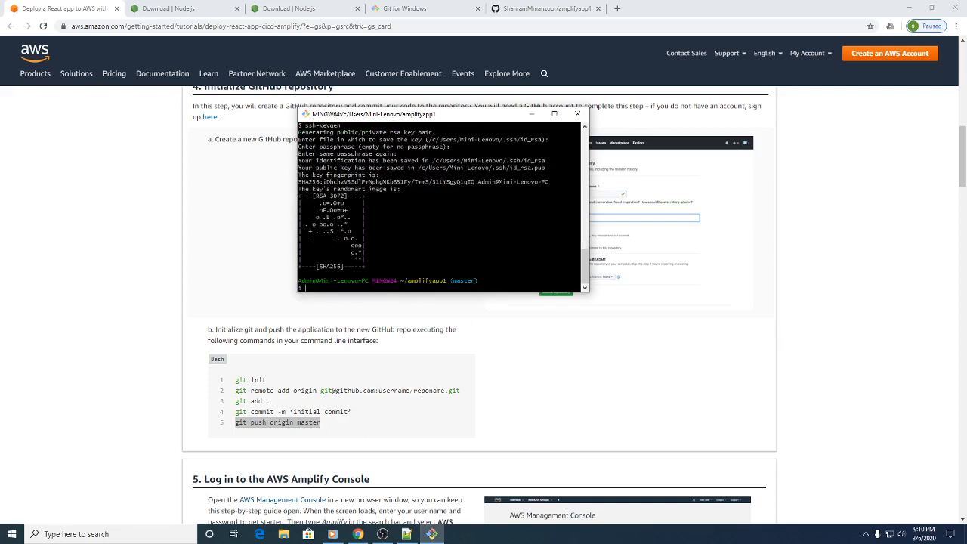
Step: Open the .ssh folder under C:\Users\Mini-Lenovo in File Explorer
{"action": "left_click", "coordinate": [285, 533]}
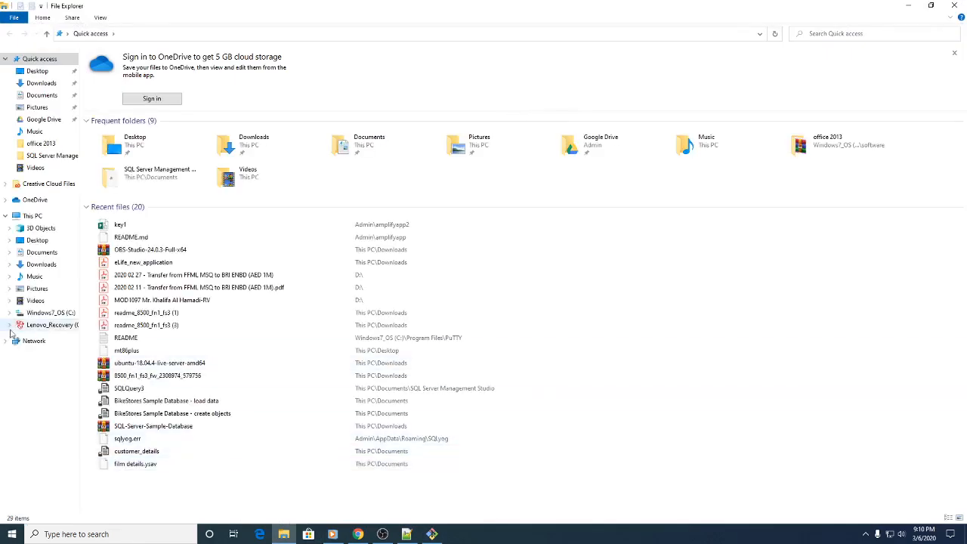
{"action": "left_click", "coordinate": [33, 217]}
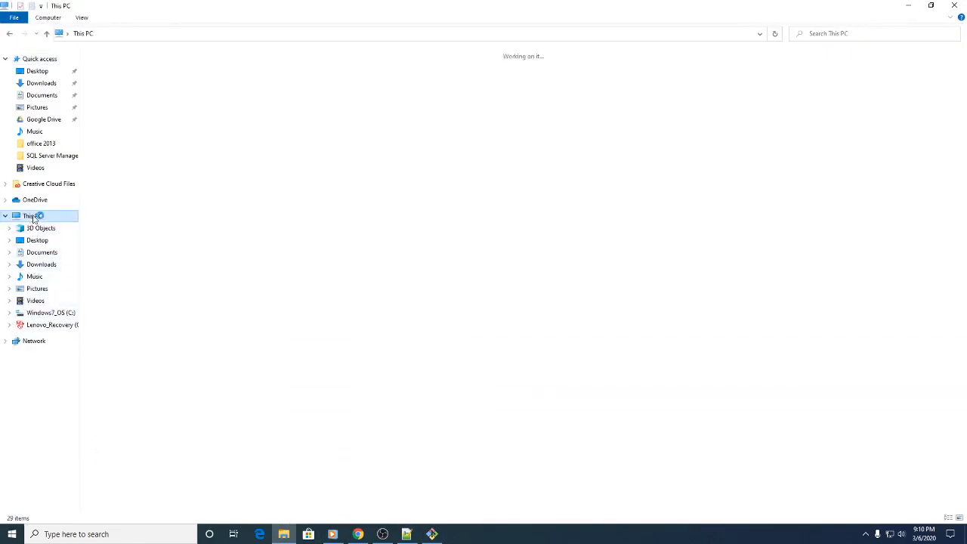
{"action": "double_click", "coordinate": [147, 148]}
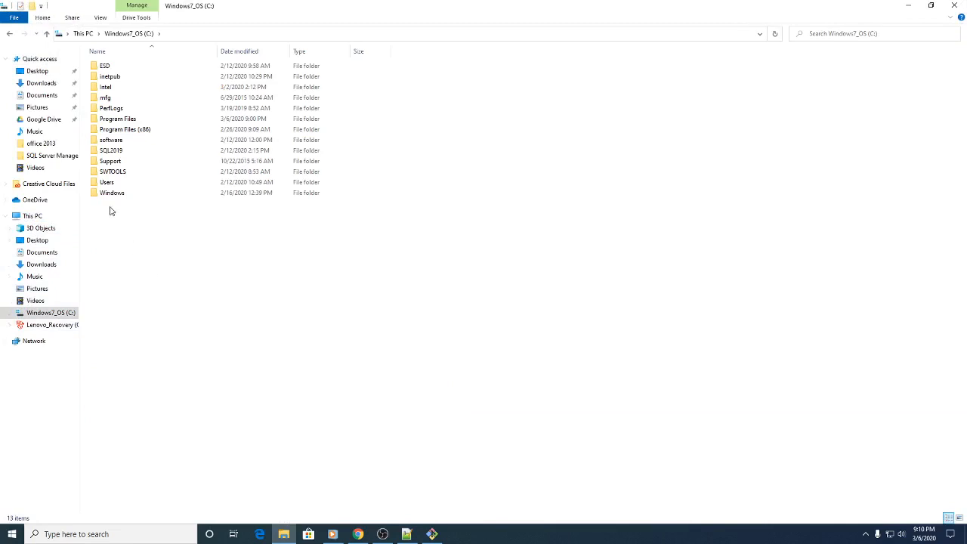
{"action": "double_click", "coordinate": [118, 185]}
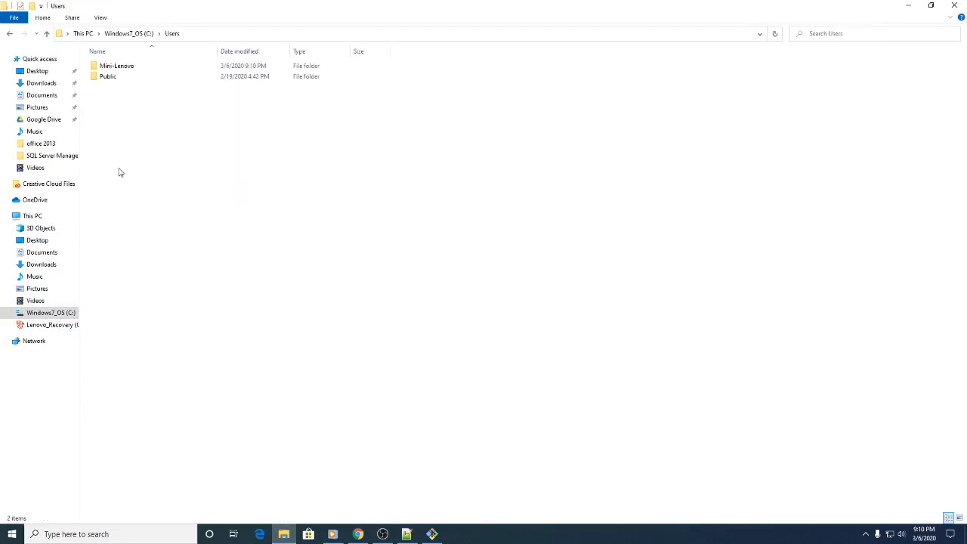
{"action": "double_click", "coordinate": [119, 66]}
{"action": "double_click", "coordinate": [113, 77]}
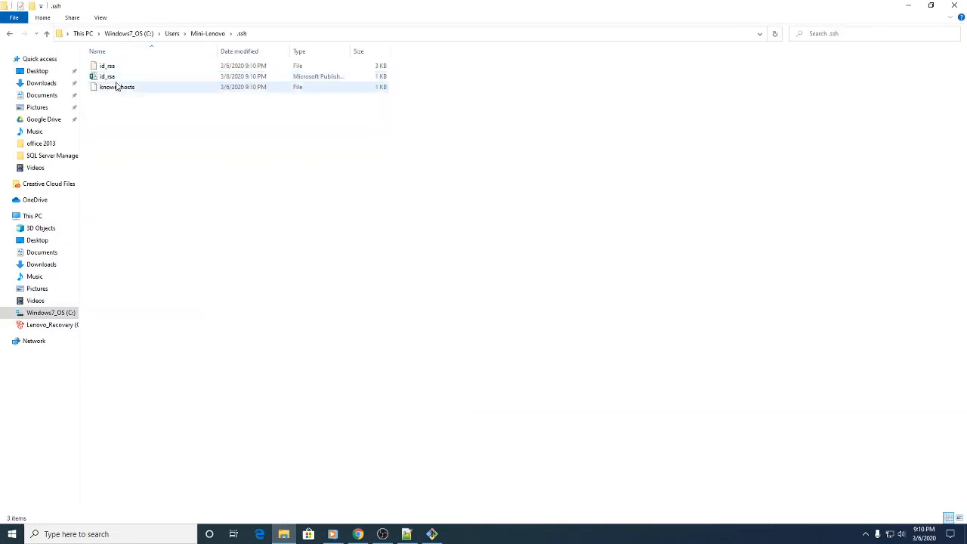
Step: Open the public key file id_rsa.pub in Notepad++, reload its modified version and copy its entire content
{"action": "left_click", "coordinate": [108, 67]}
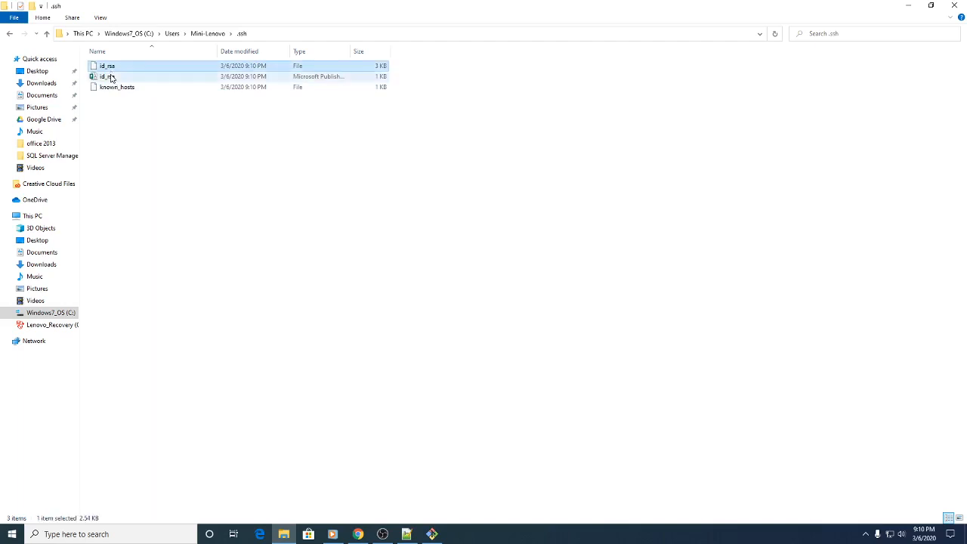
{"action": "left_click", "coordinate": [110, 77]}
{"action": "right_click", "coordinate": [110, 77]}
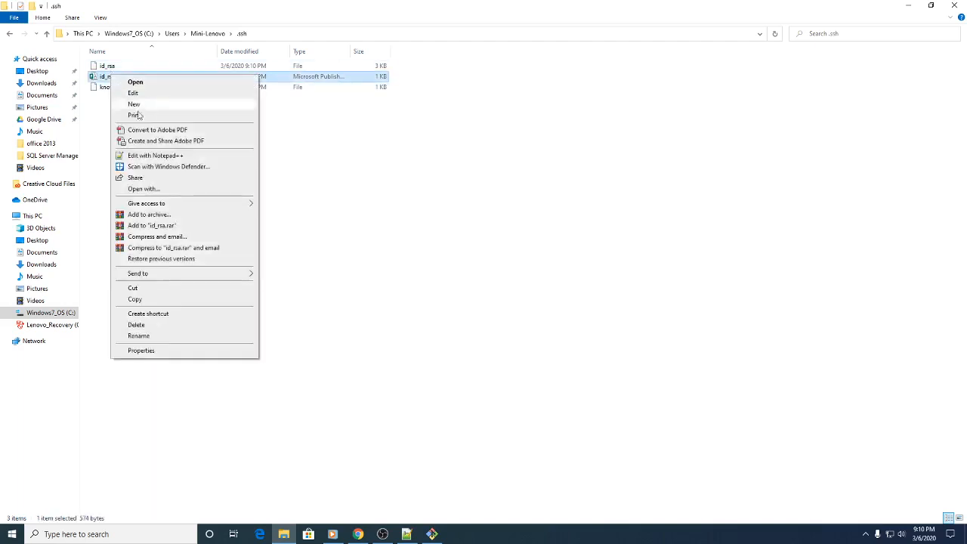
{"action": "left_click", "coordinate": [163, 154]}
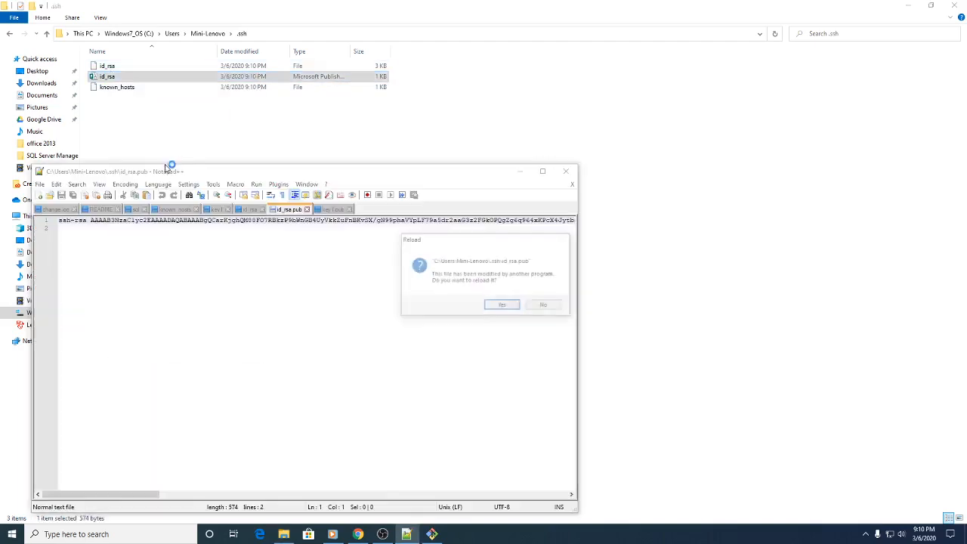
{"action": "left_click", "coordinate": [502, 305]}
{"action": "key", "text": "ctrl+a"}
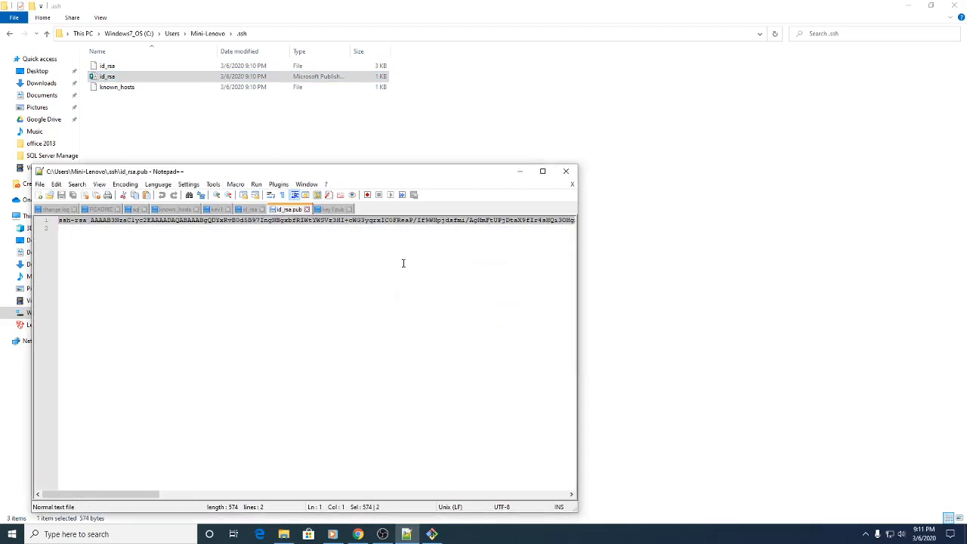
Step: Switch to GitHub in the browser and open the form for a new SSH key in the account's SSH and GPG keys settings
{"action": "left_click", "coordinate": [358, 534]}
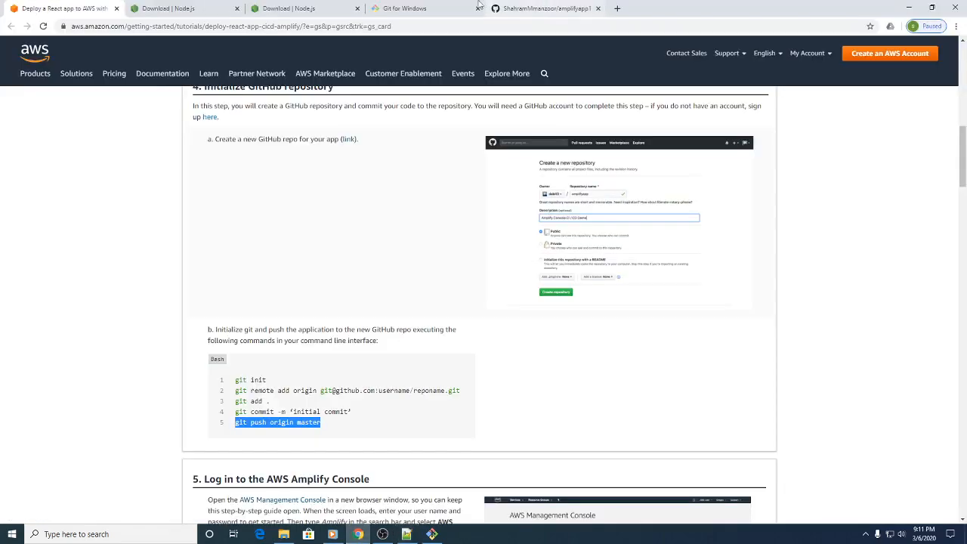
{"action": "left_click", "coordinate": [501, 6]}
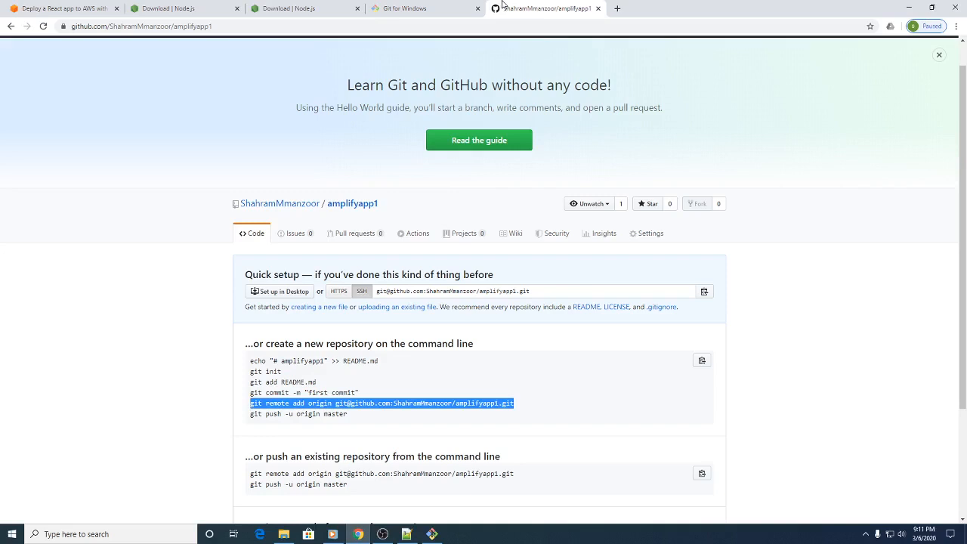
{"action": "scroll", "coordinate": [829, 56], "scroll_direction": "up", "scroll_amount": 1}
{"action": "left_click", "coordinate": [939, 52]}
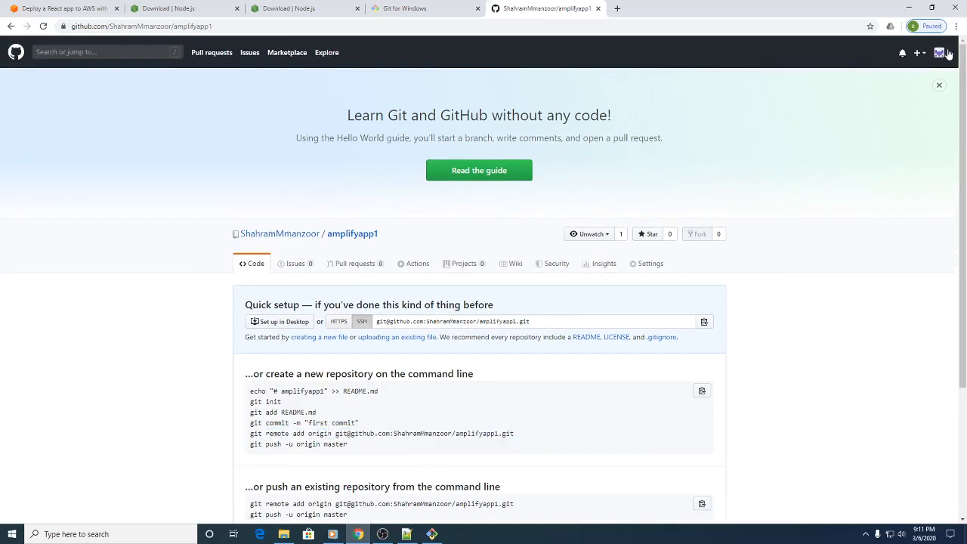
{"action": "left_click", "coordinate": [883, 244]}
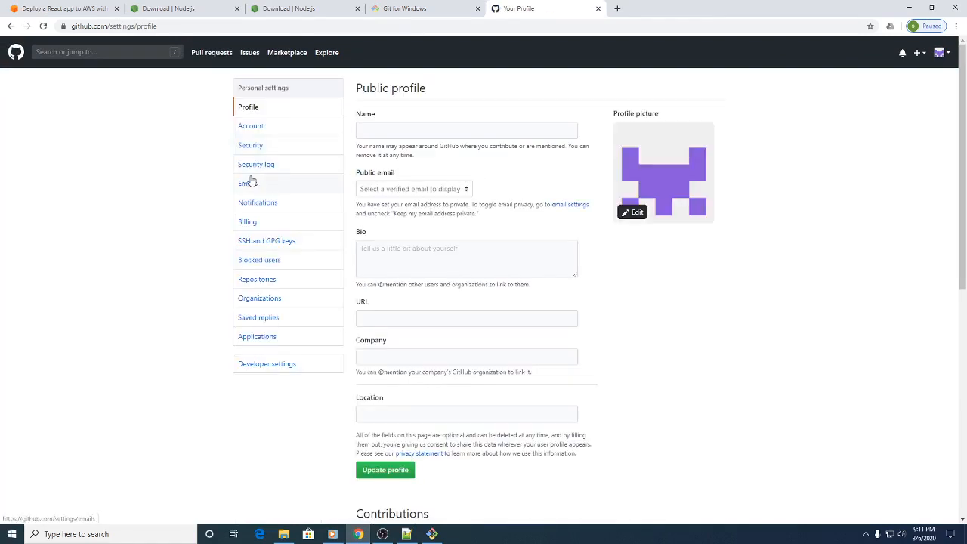
{"action": "left_click", "coordinate": [268, 242]}
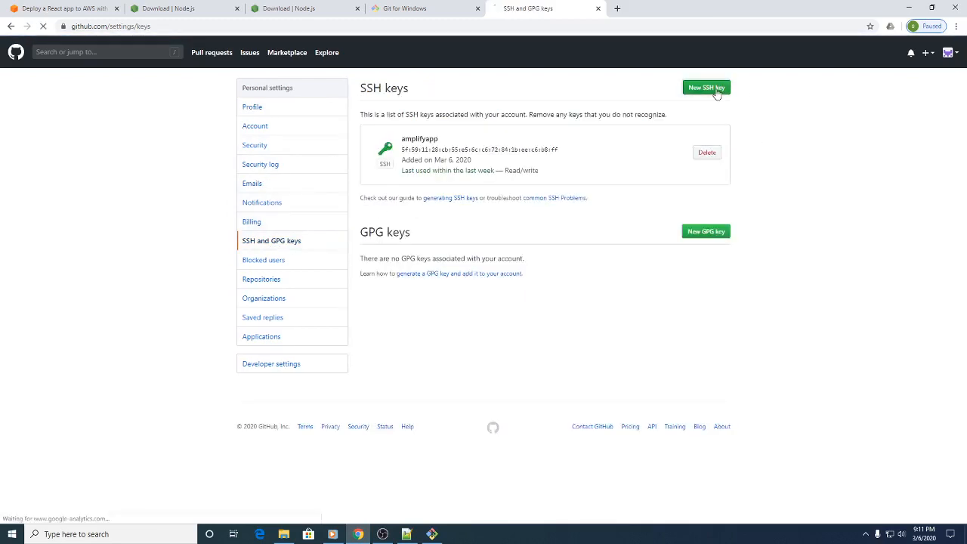
{"action": "left_click", "coordinate": [716, 93]}
{"action": "key", "text": "s"}
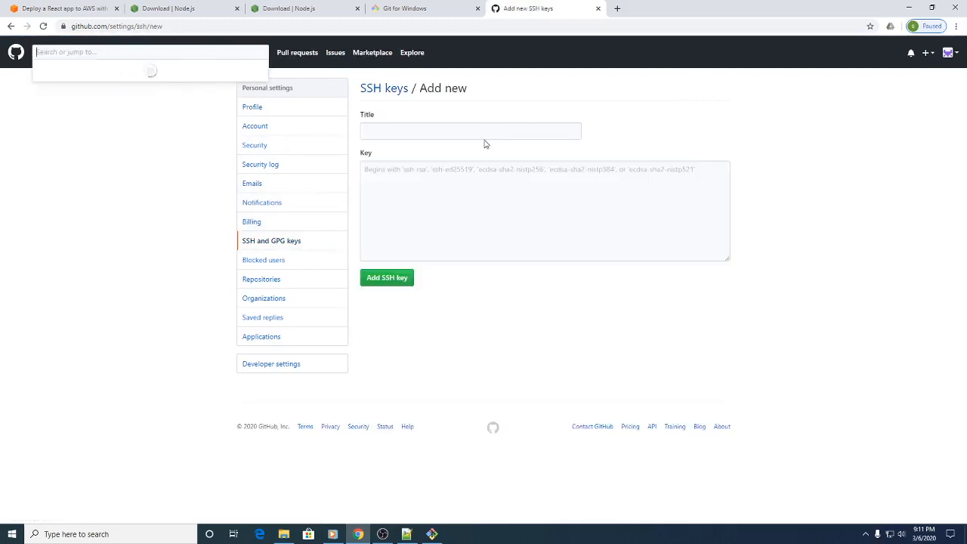
Step: Title the new SSH key amplifyapp1, paste the copied public key and add it to the account
{"action": "left_click", "coordinate": [472, 133]}
{"action": "type", "text": "a"}
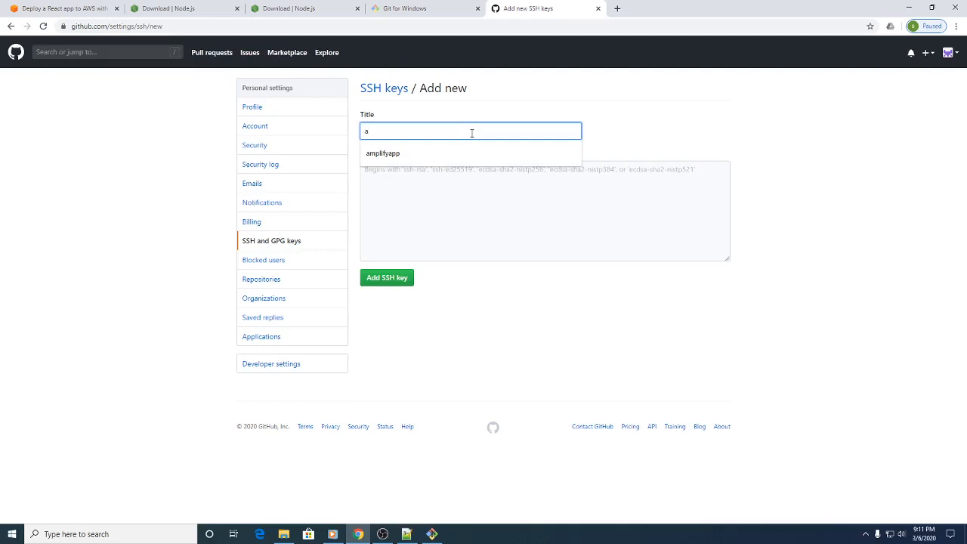
{"action": "key", "text": "Down"}
{"action": "type", "text": "1"}
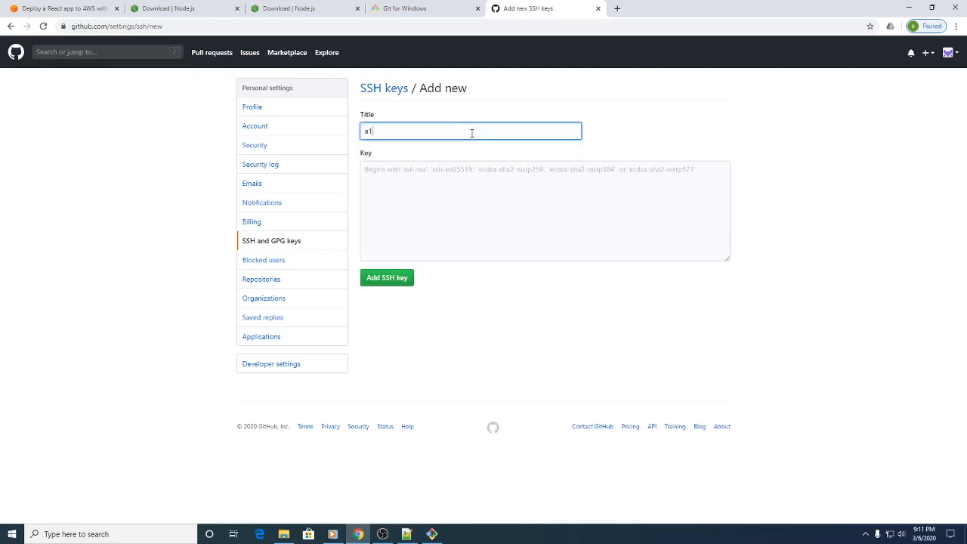
{"action": "key", "text": "BackSpace"}
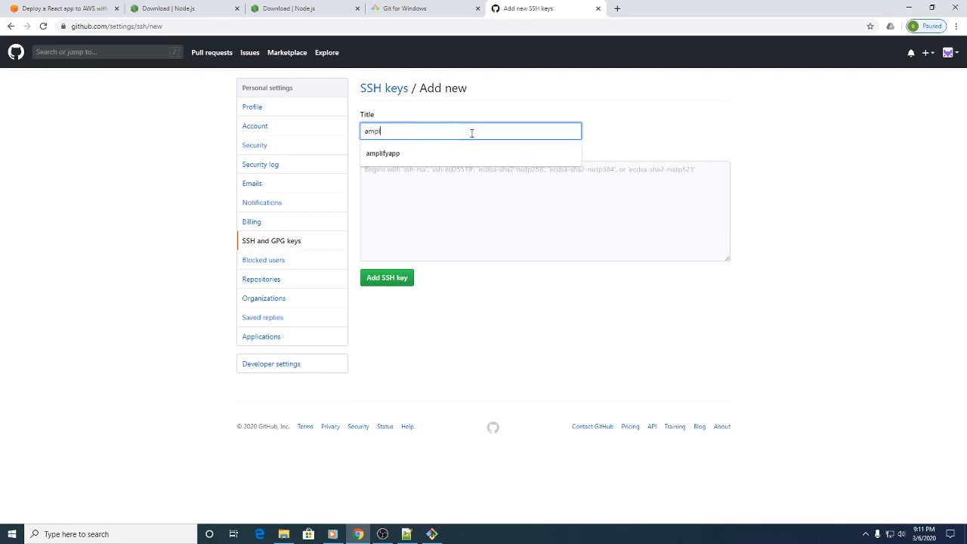
{"action": "type", "text": "mplifyapp1"}
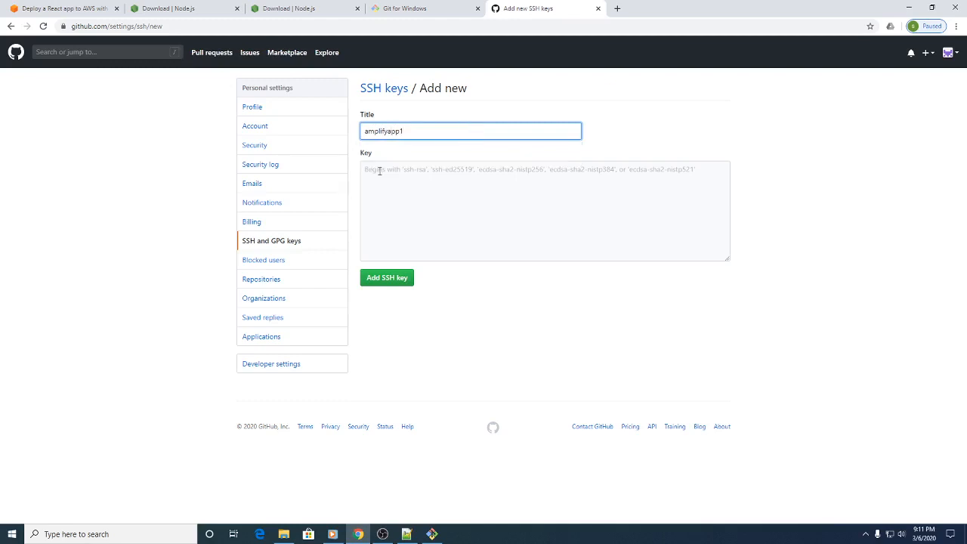
{"action": "left_click", "coordinate": [380, 171]}
{"action": "key", "text": "ctrl+v"}
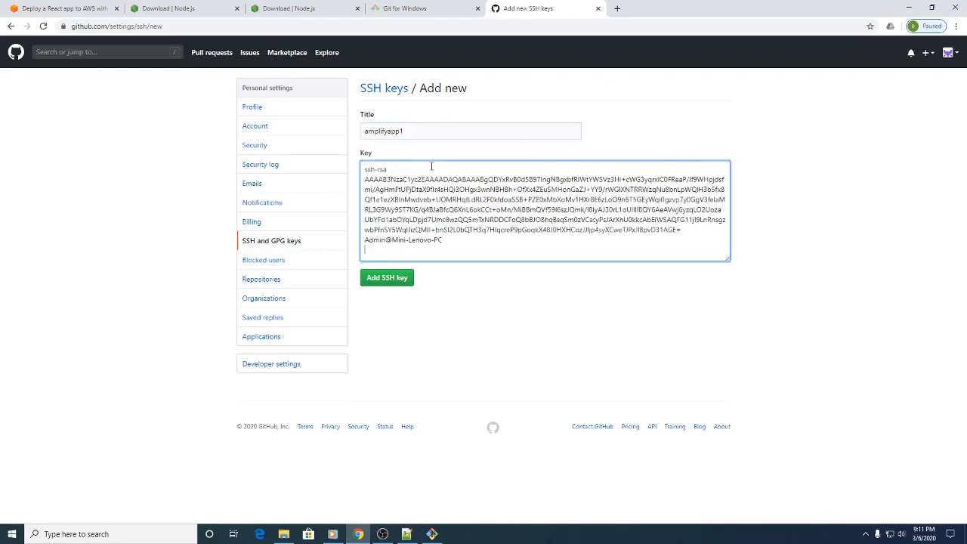
{"action": "left_click", "coordinate": [405, 281]}
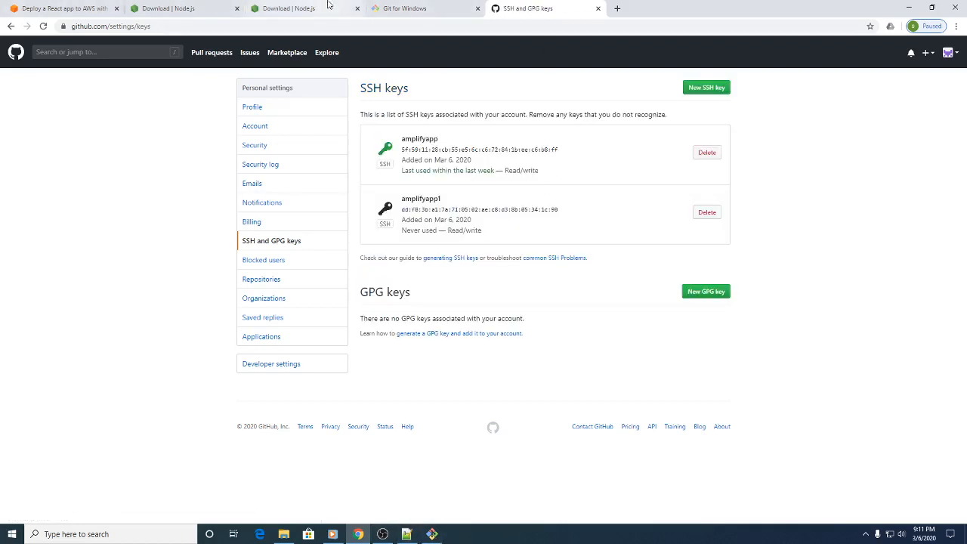
Step: Copy git push origin master from the AWS tutorial again and run it in Git Bash to push the commit to GitHub
{"action": "left_click", "coordinate": [19, 10]}
{"action": "right_click", "coordinate": [309, 420]}
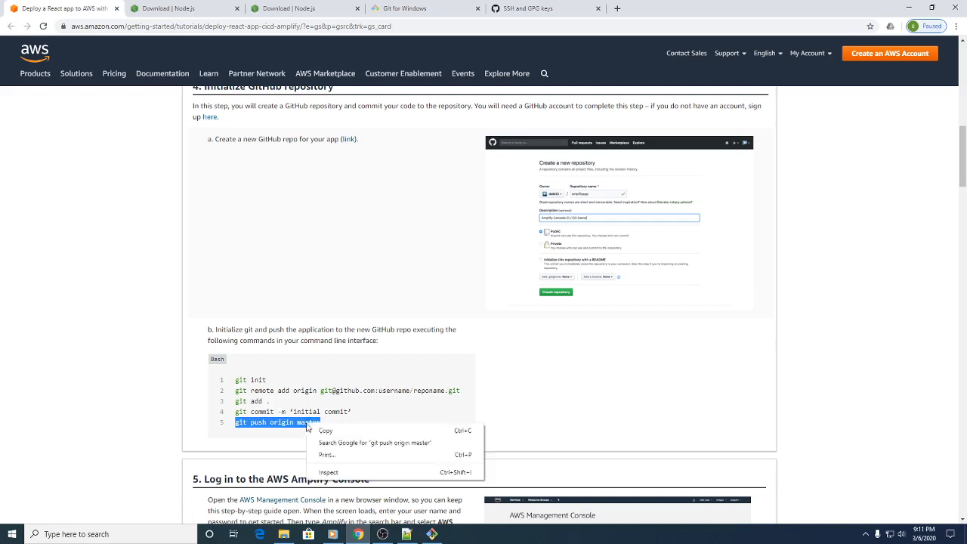
{"action": "left_click", "coordinate": [324, 431]}
{"action": "left_click", "coordinate": [431, 535]}
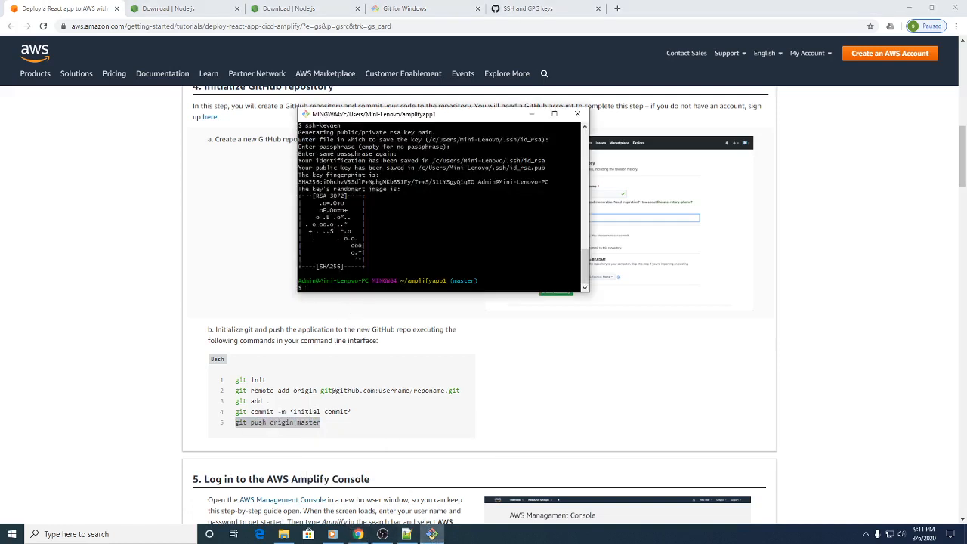
{"action": "right_click", "coordinate": [322, 287]}
{"action": "left_click", "coordinate": [343, 322]}
{"action": "key", "text": "Return"}
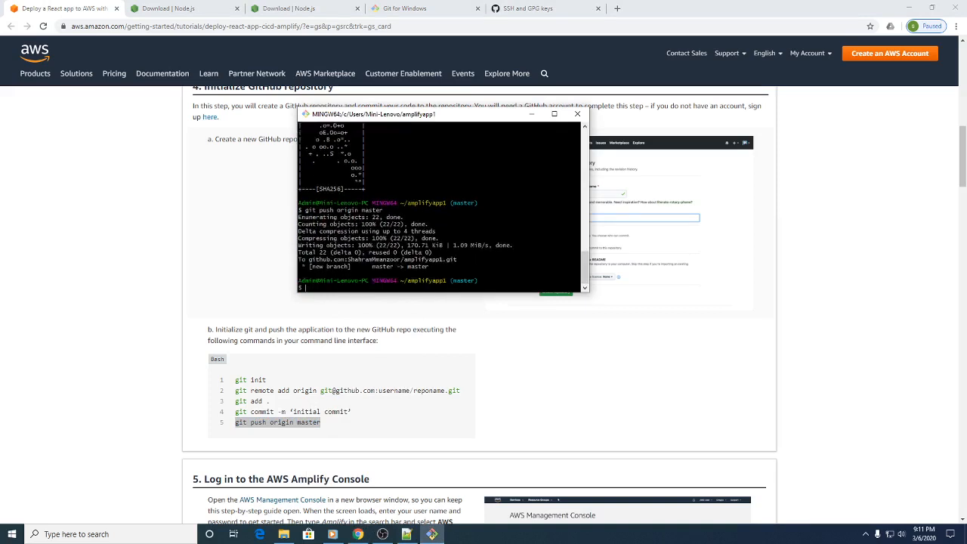
Step: Read on to the tutorial's Amplify Console login section and open the AWS Amplify Console from the browsing history in a new browser tab
{"action": "scroll", "coordinate": [294, 338], "scroll_direction": "down", "scroll_amount": 2}
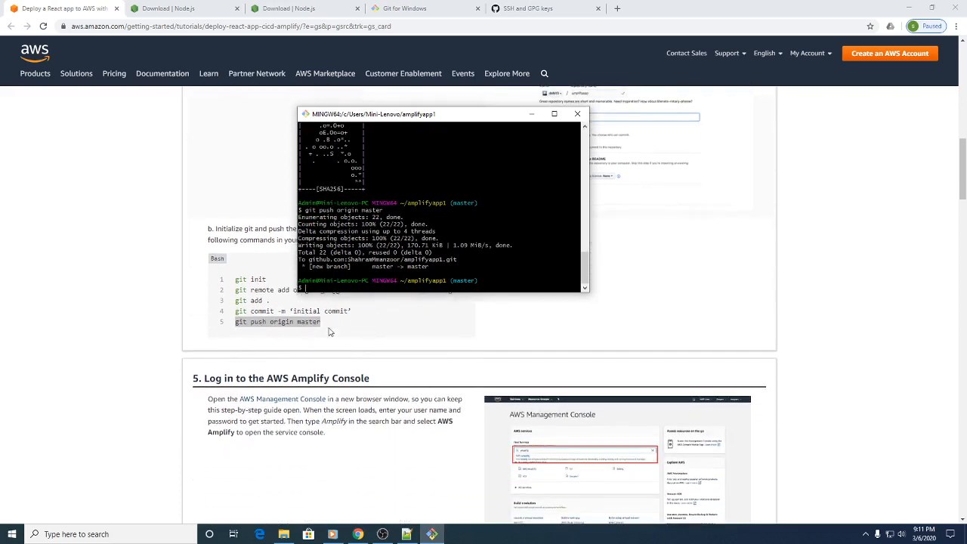
{"action": "scroll", "coordinate": [585, 429], "scroll_direction": "down", "scroll_amount": 1}
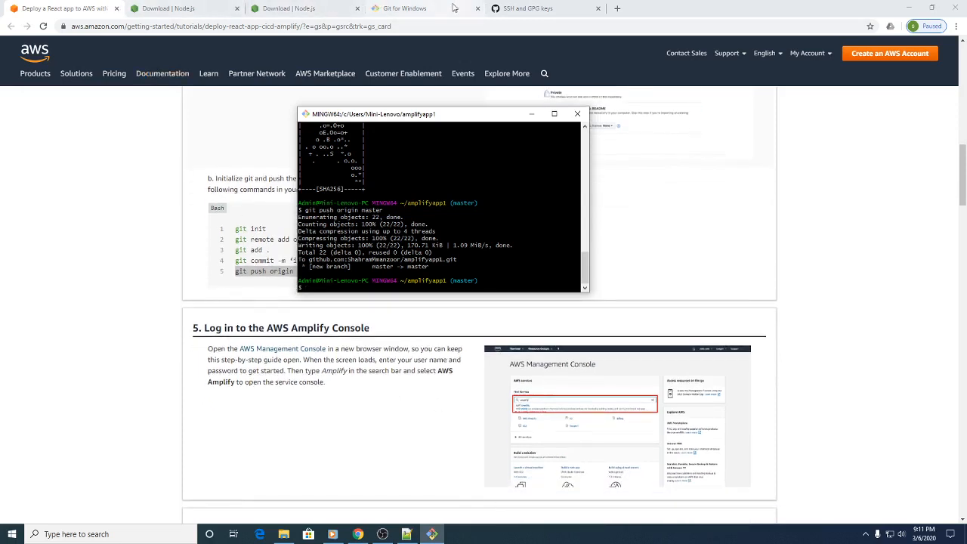
{"action": "left_click", "coordinate": [617, 9]}
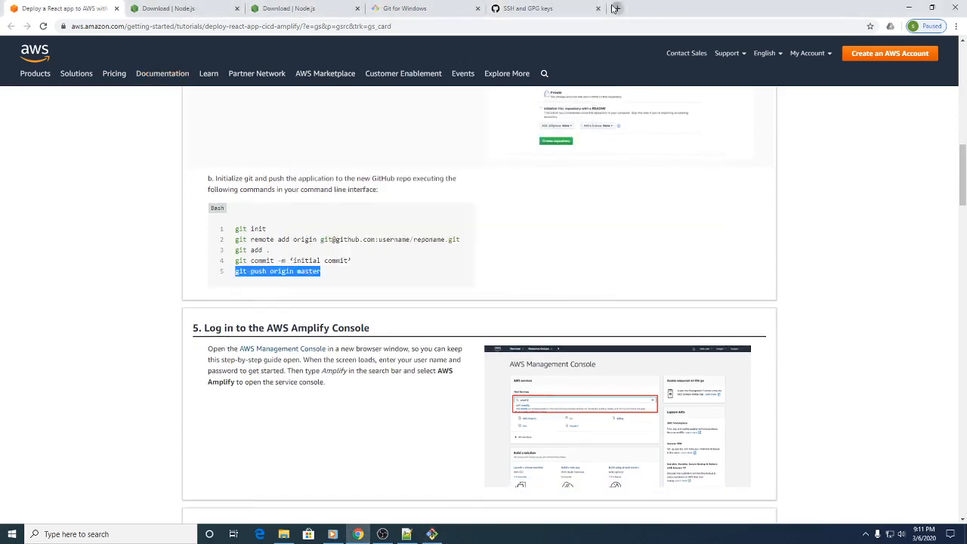
{"action": "type", "text": "aws"}
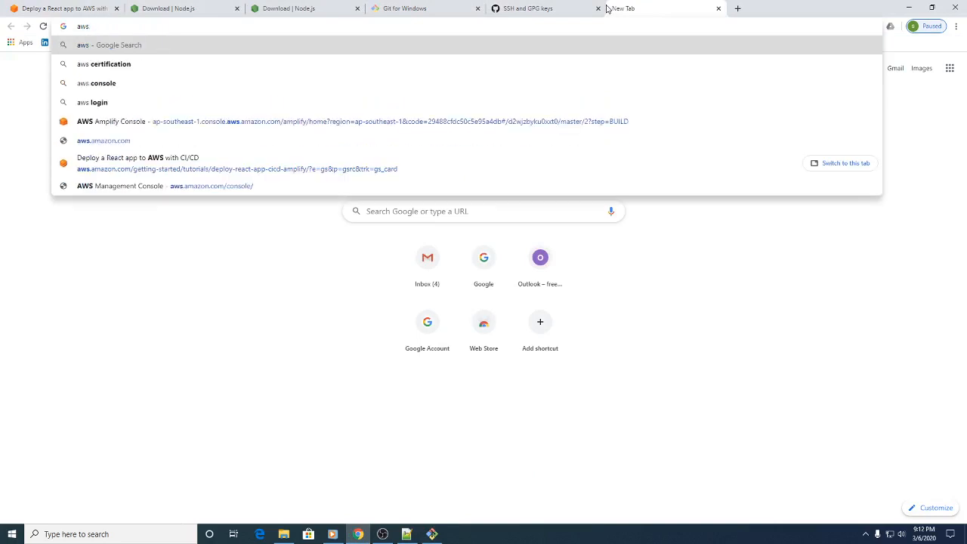
{"action": "key", "text": "BackSpace"}
{"action": "key", "text": "BackSpace"}
{"action": "key", "text": "BackSpace"}
{"action": "key", "text": "BackSpace"}
{"action": "type", "text": "c"}
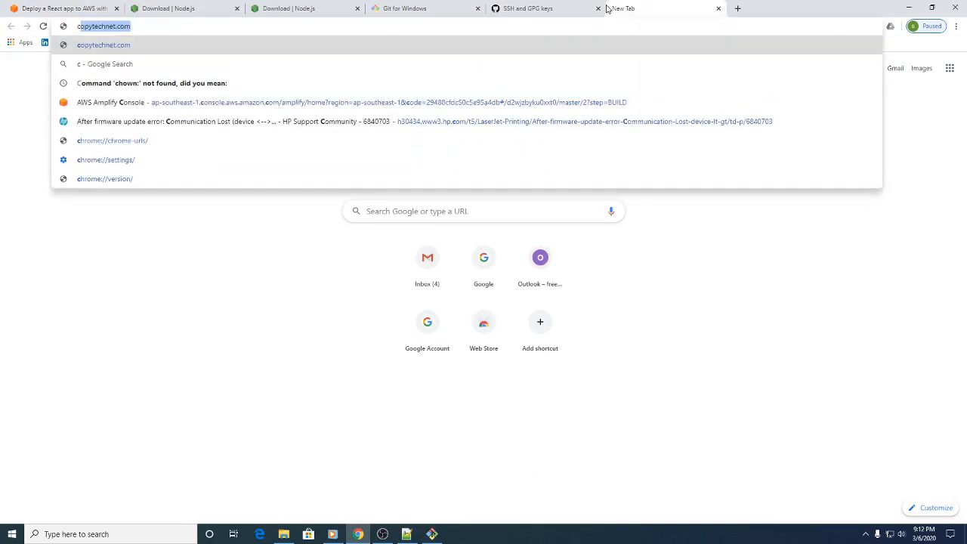
{"action": "key", "text": "Down"}
{"action": "key", "text": "Down"}
{"action": "key", "text": "Down"}
{"action": "key", "text": "Return"}
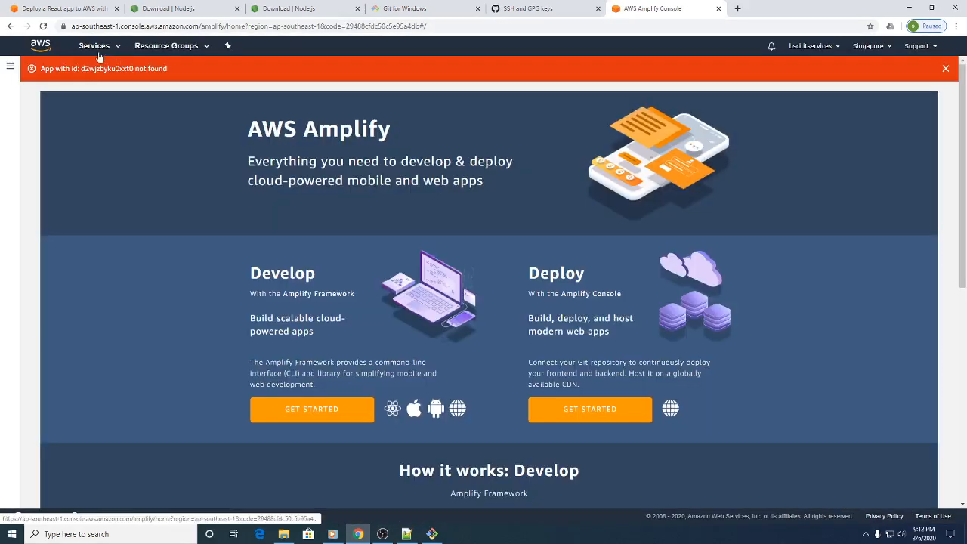
Step: Reopen AWS Amplify from the recently used services and start a Deploy app from existing code with GitHub as the source
{"action": "left_click", "coordinate": [94, 47]}
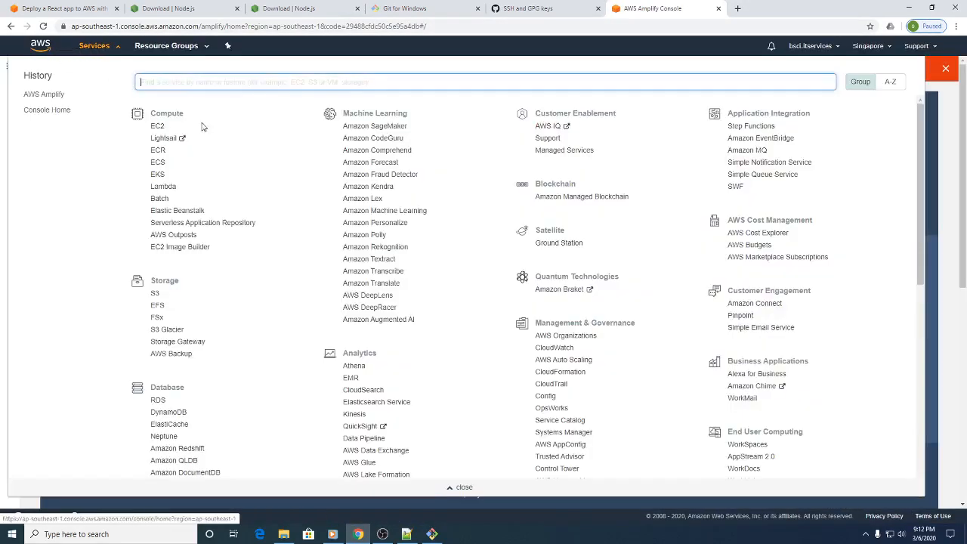
{"action": "left_click", "coordinate": [40, 96]}
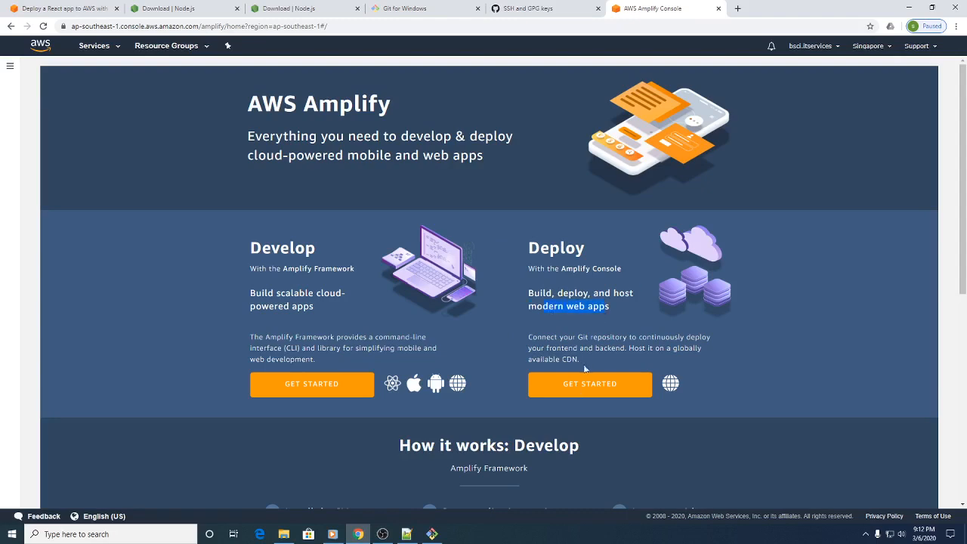
{"action": "left_click", "coordinate": [596, 389]}
{"action": "left_click", "coordinate": [72, 215]}
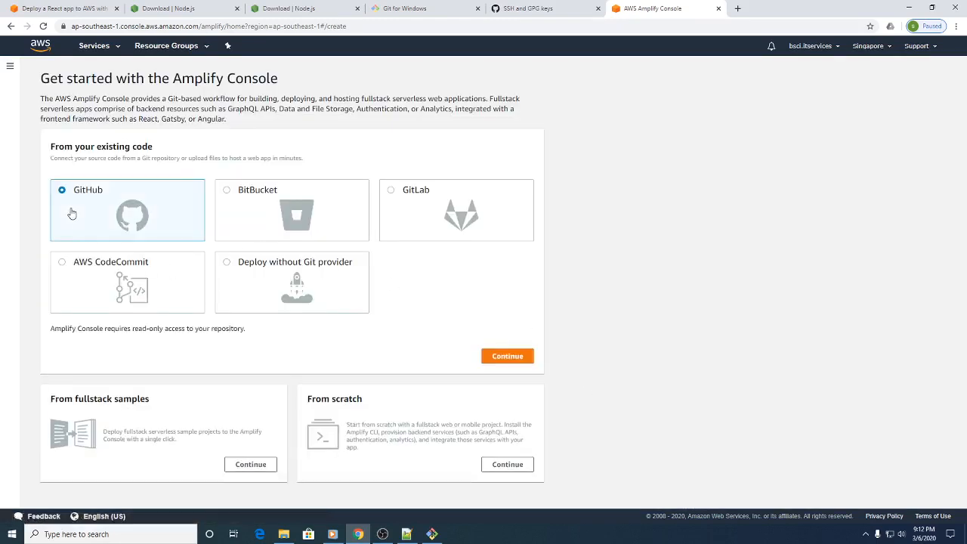
{"action": "left_click", "coordinate": [502, 358]}
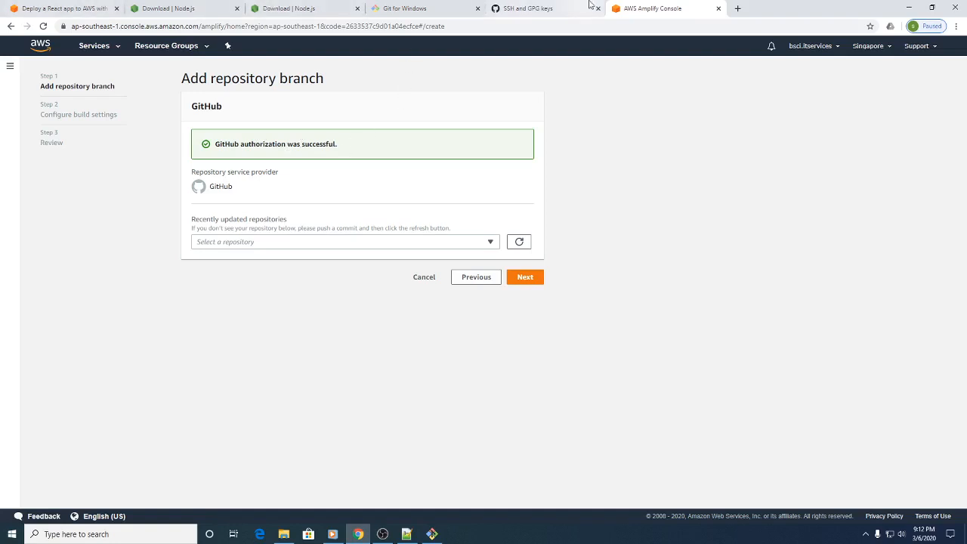
Step: Connect the amplifyapp1 repository with its master branch and continue to the build settings
{"action": "left_click", "coordinate": [561, 8]}
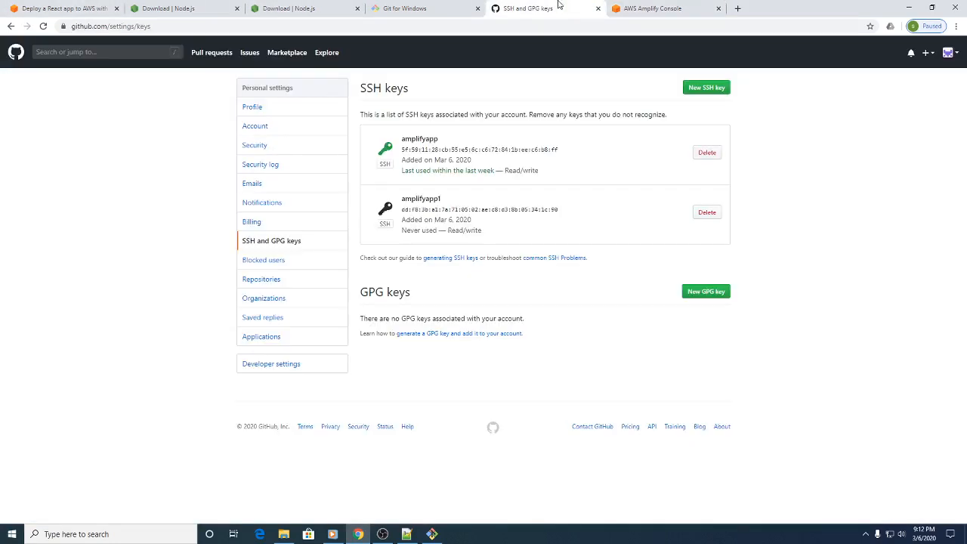
{"action": "left_click", "coordinate": [620, 8]}
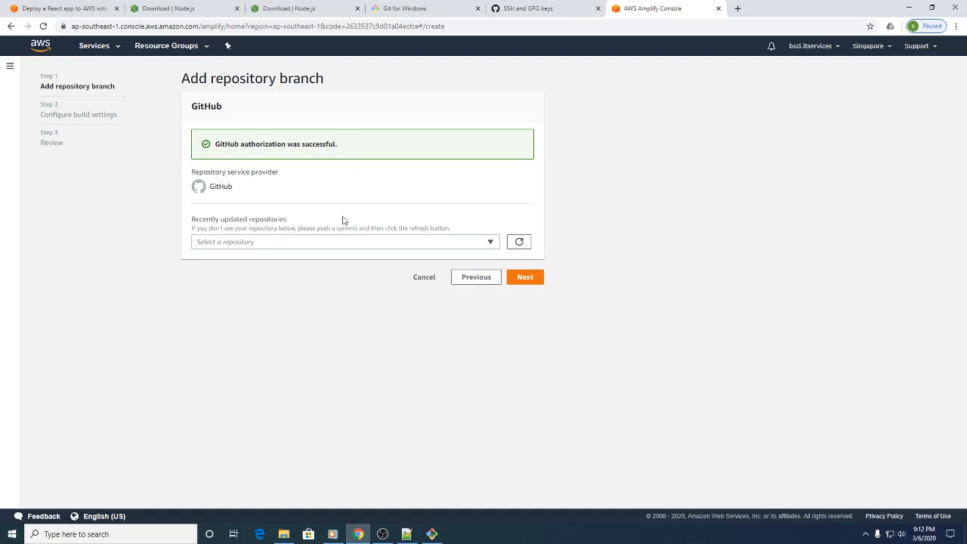
{"action": "left_click", "coordinate": [477, 247]}
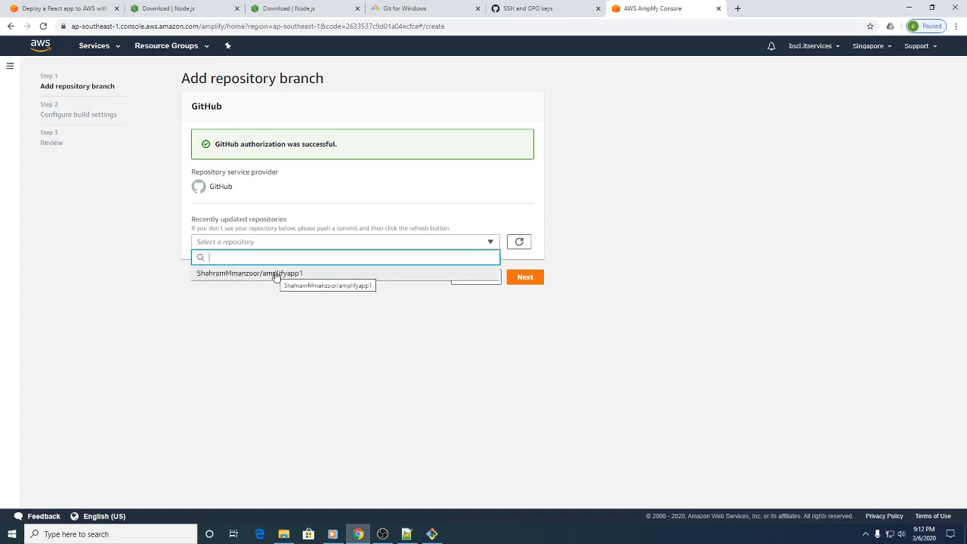
{"action": "left_click", "coordinate": [246, 275]}
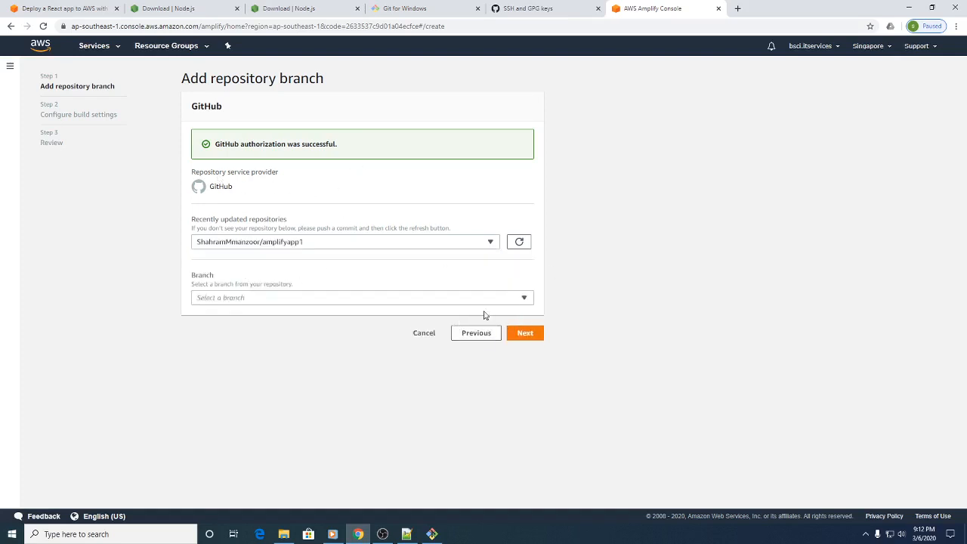
{"action": "left_click", "coordinate": [523, 298]}
{"action": "left_click", "coordinate": [257, 330]}
{"action": "left_click", "coordinate": [526, 334]}
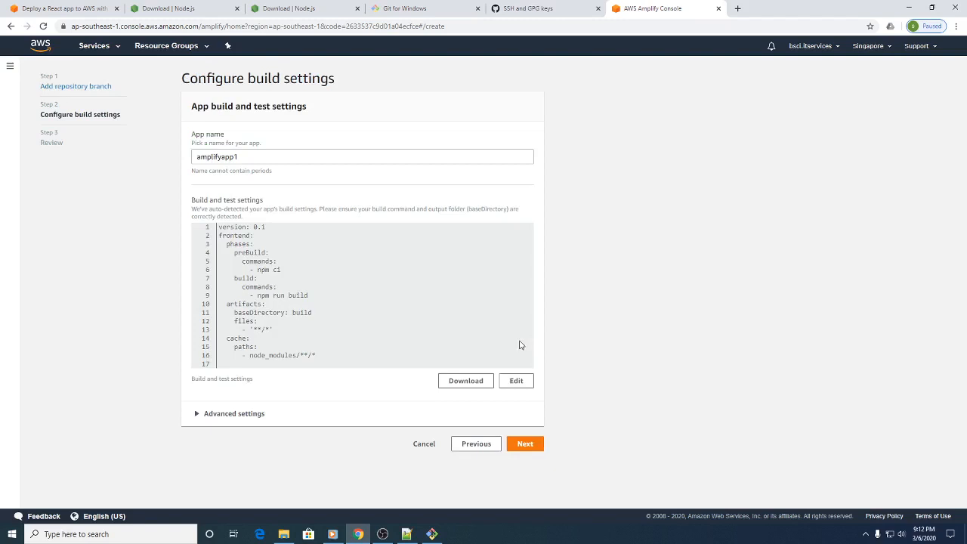
Step: Accept the default build settings for amplifyapp1, then save and deploy the app
{"action": "left_click", "coordinate": [528, 445]}
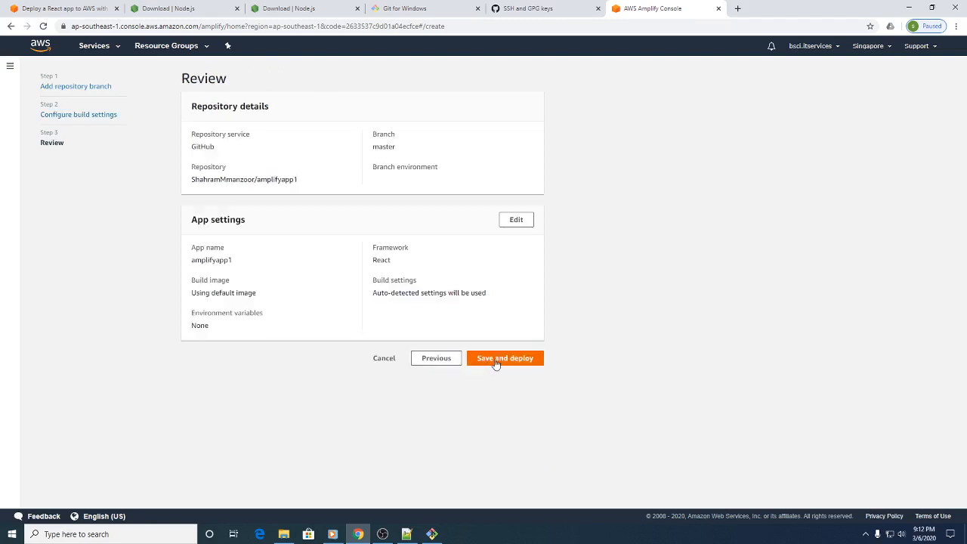
{"action": "left_click", "coordinate": [495, 360]}
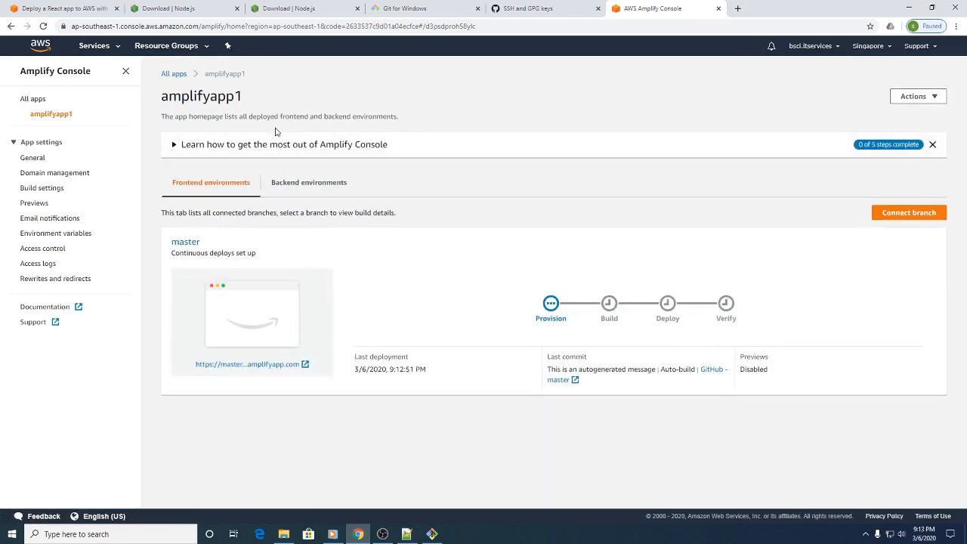
{"action": "left_click_drag", "start_coordinate": [529, 312], "coordinate": [737, 301]}
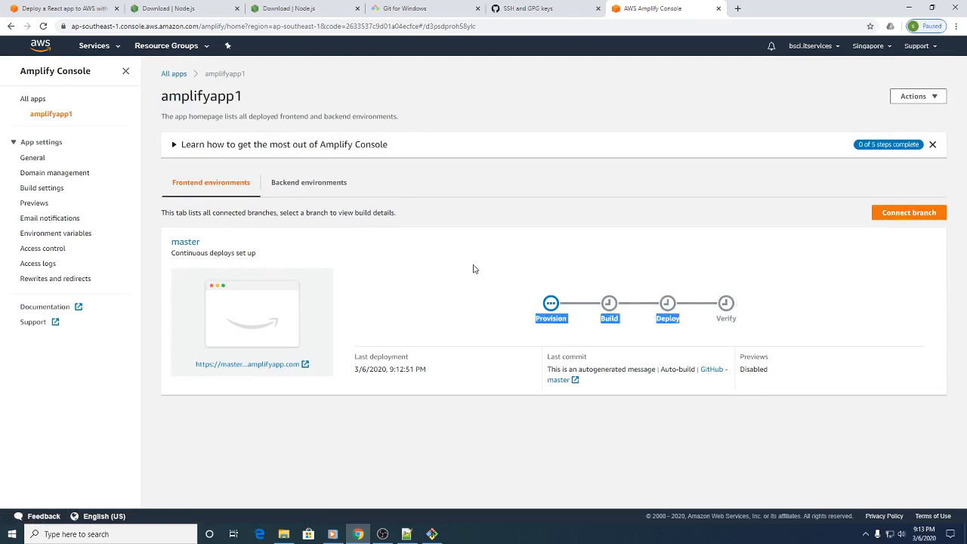
{"action": "left_click", "coordinate": [633, 272]}
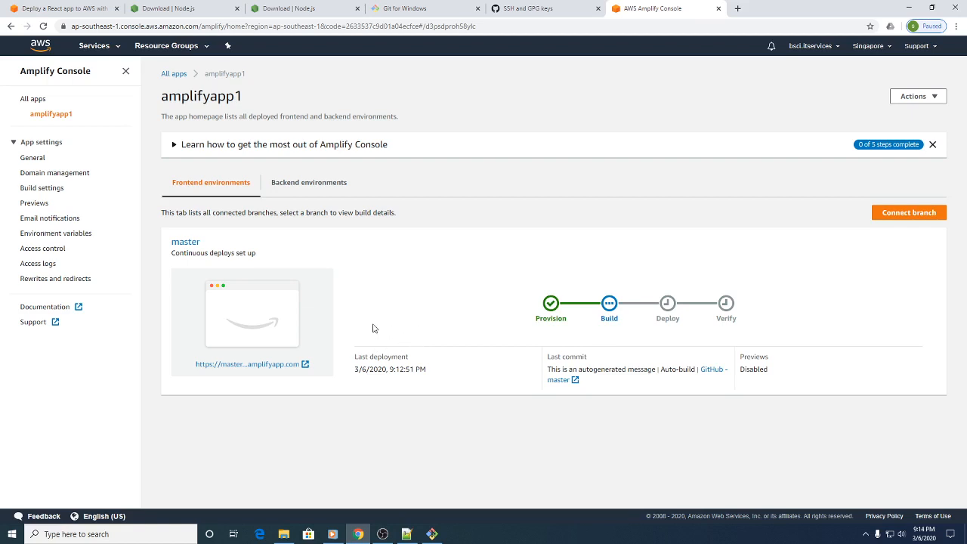
Step: Close the two Node.js download pages and the Git for Windows page in the browser
{"action": "left_click", "coordinate": [238, 8]}
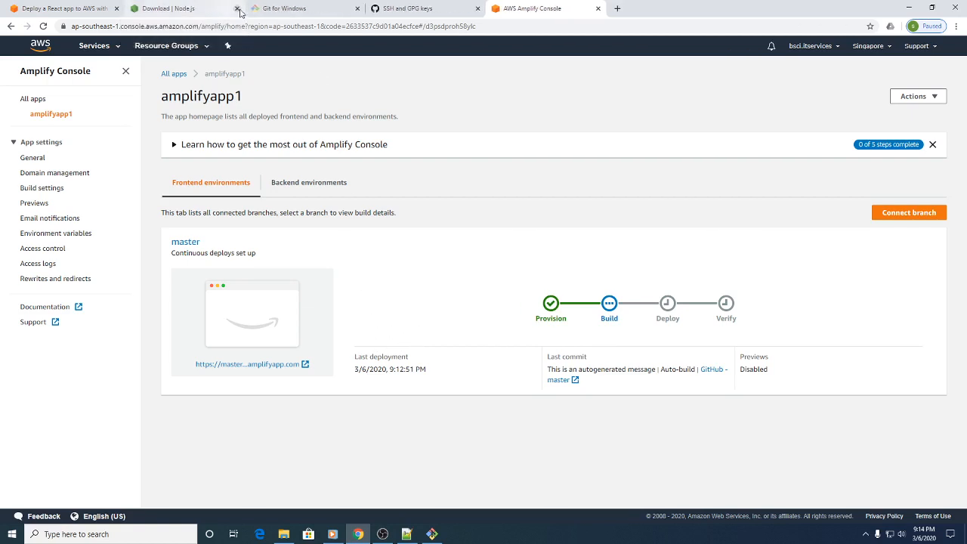
{"action": "left_click", "coordinate": [237, 8]}
{"action": "left_click", "coordinate": [236, 8]}
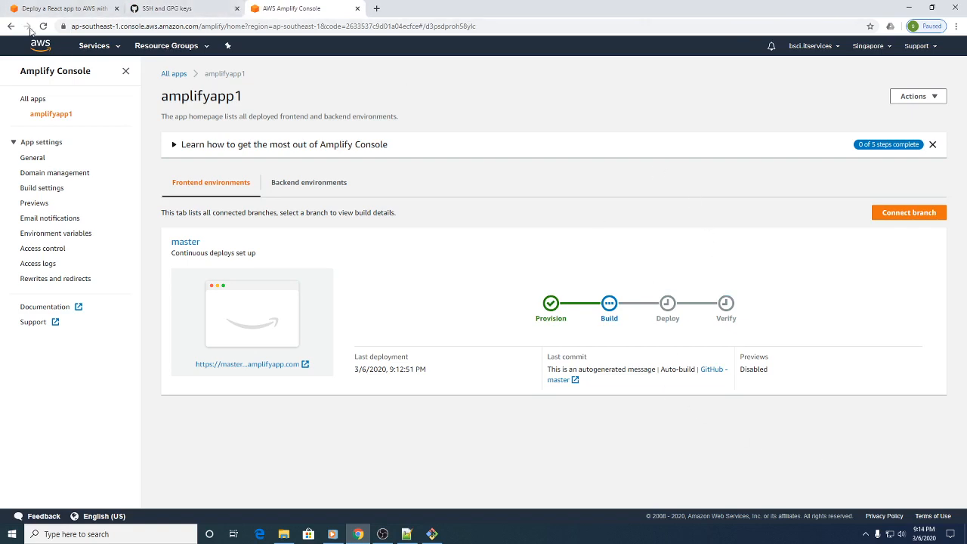
Step: Refresh the amplifyapp1 deployment status until all stages finish and open the hosted master branch site
{"action": "left_click", "coordinate": [43, 26]}
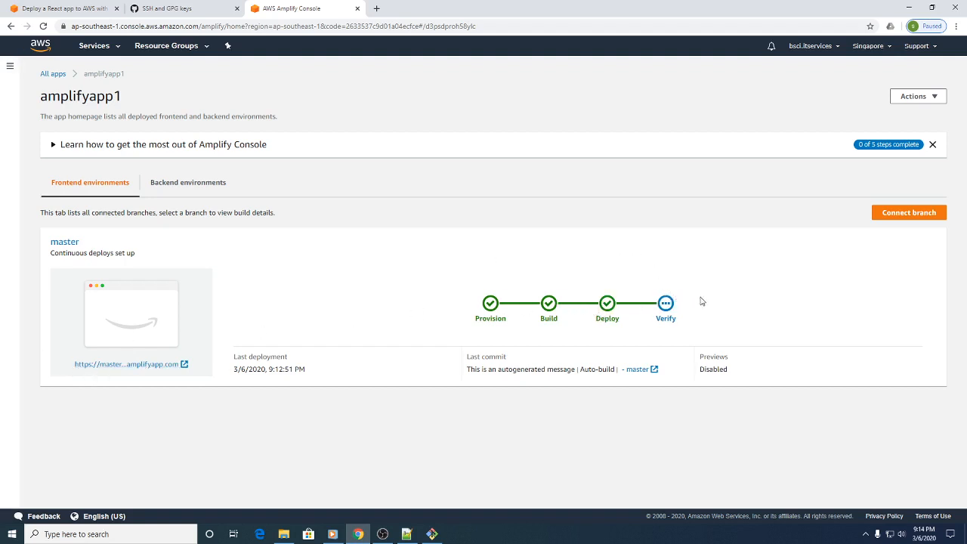
{"action": "left_click", "coordinate": [43, 27]}
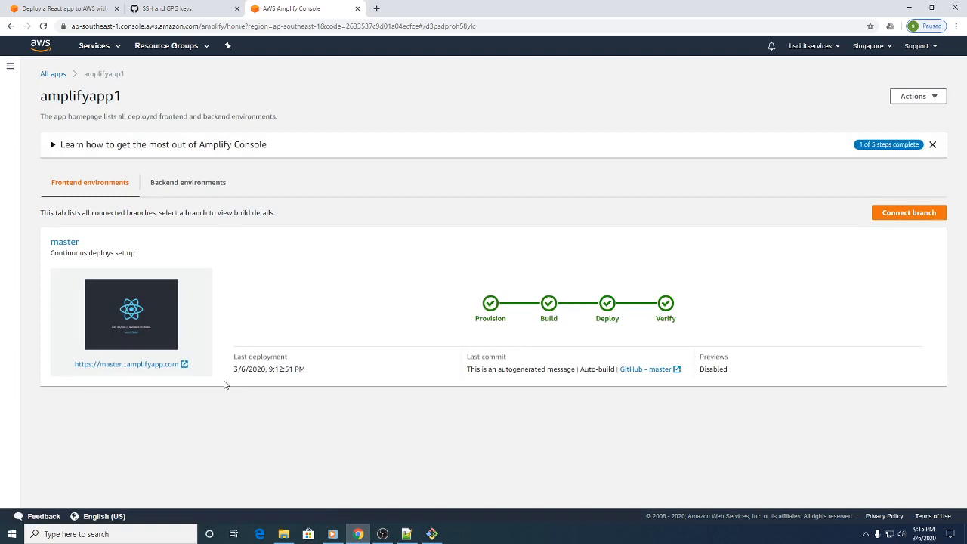
{"action": "left_click", "coordinate": [97, 366]}
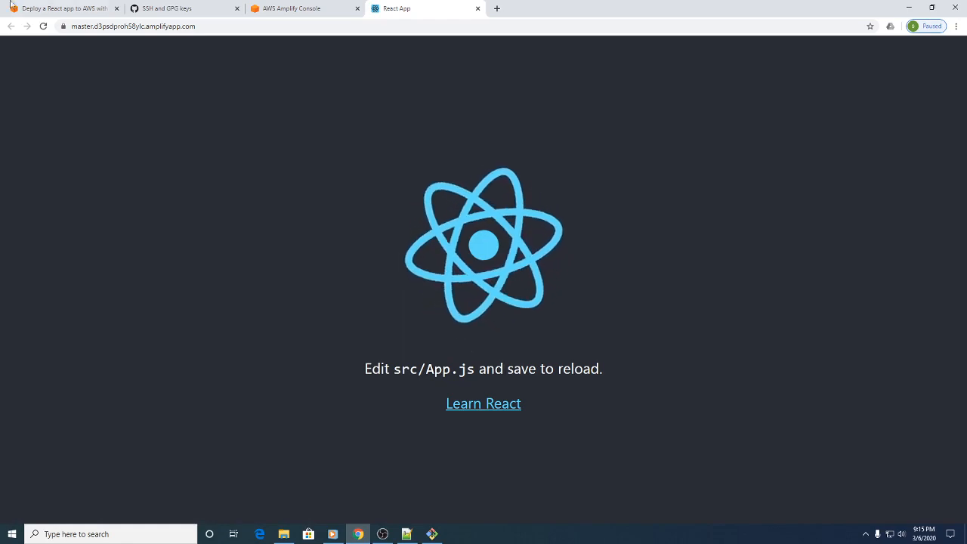
Step: Review the remaining AWS tutorial sections on automatically deploying code changes and cleaning up resources
{"action": "left_click", "coordinate": [98, 8]}
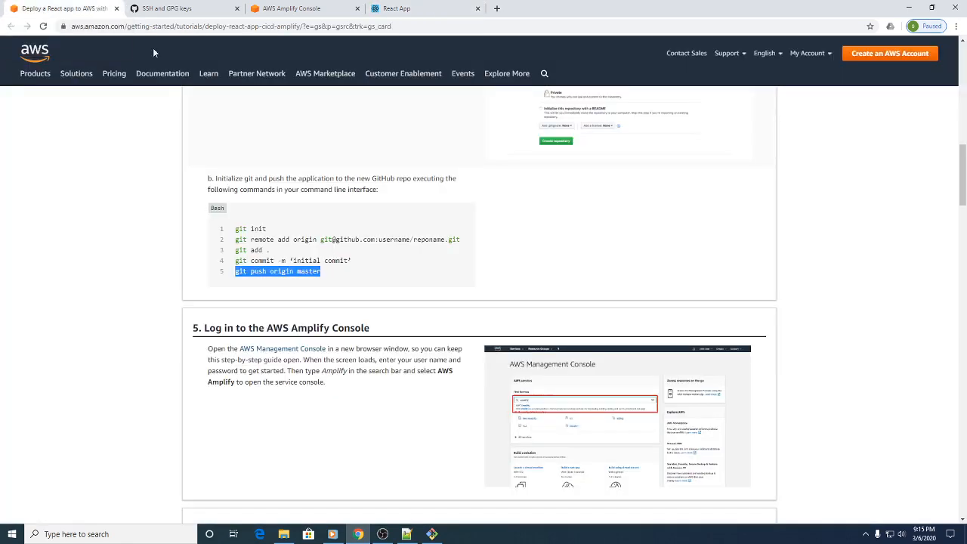
{"action": "scroll", "coordinate": [480, 310], "scroll_direction": "down", "scroll_amount": 5}
{"action": "scroll", "coordinate": [479, 305], "scroll_direction": "down", "scroll_amount": 15}
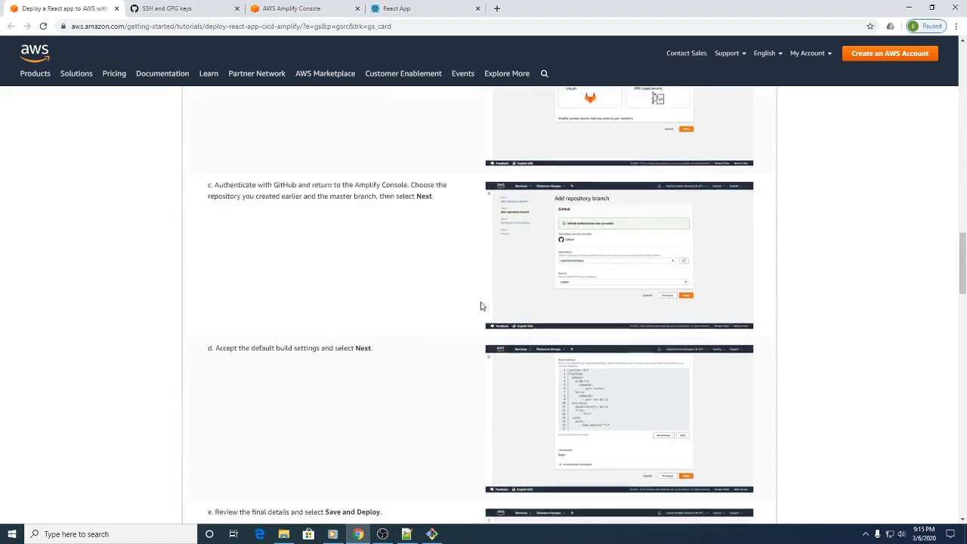
{"action": "scroll", "coordinate": [423, 378], "scroll_direction": "down", "scroll_amount": 3}
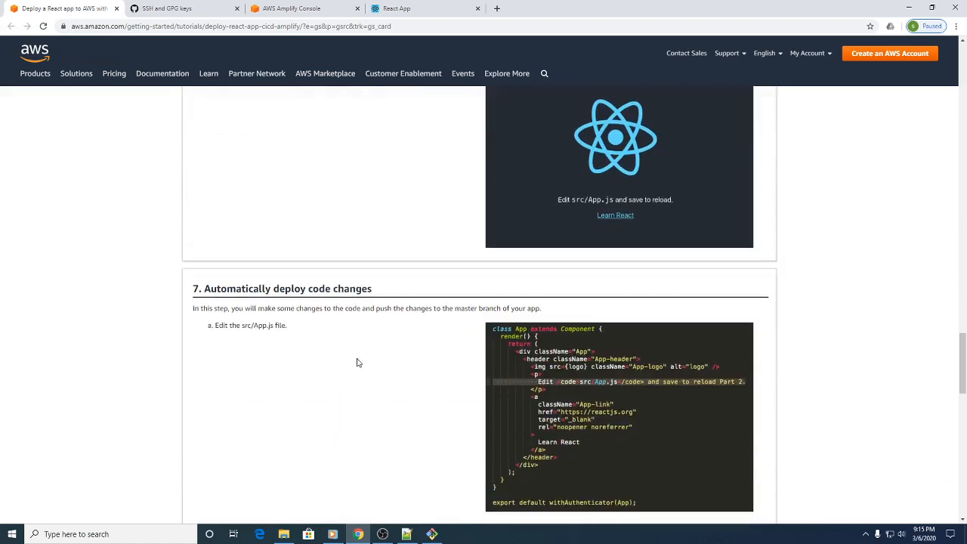
{"action": "left_click_drag", "start_coordinate": [403, 300], "coordinate": [201, 289]}
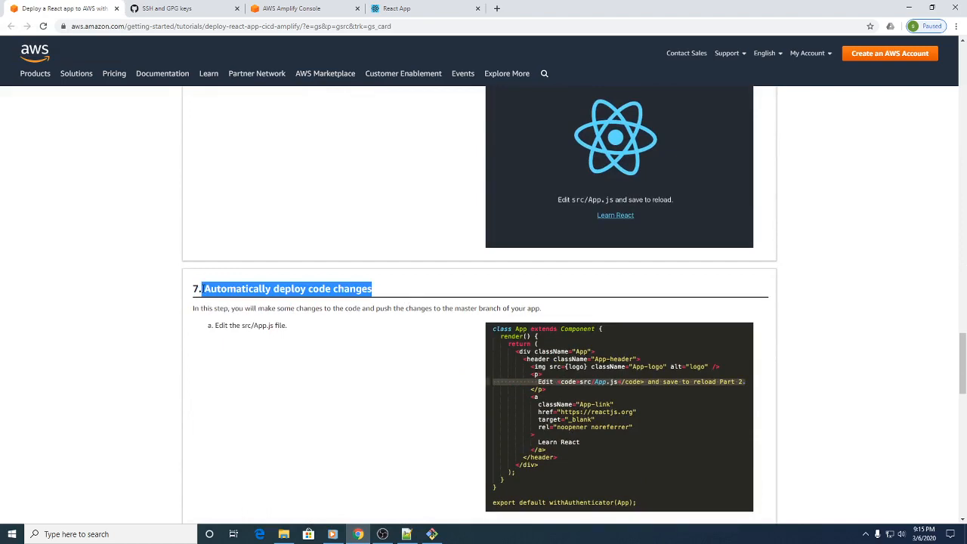
{"action": "scroll", "coordinate": [260, 302], "scroll_direction": "down", "scroll_amount": 5}
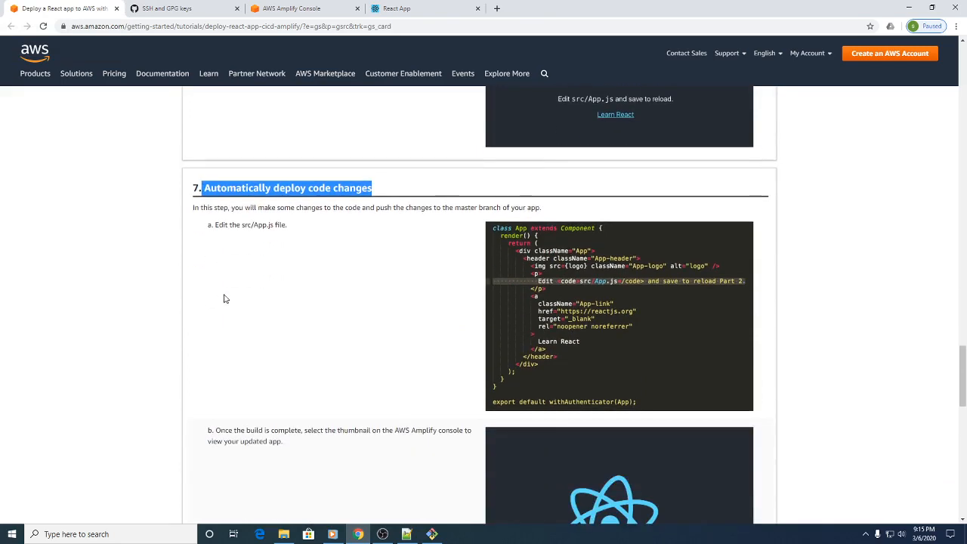
{"action": "scroll", "coordinate": [295, 308], "scroll_direction": "down", "scroll_amount": 4}
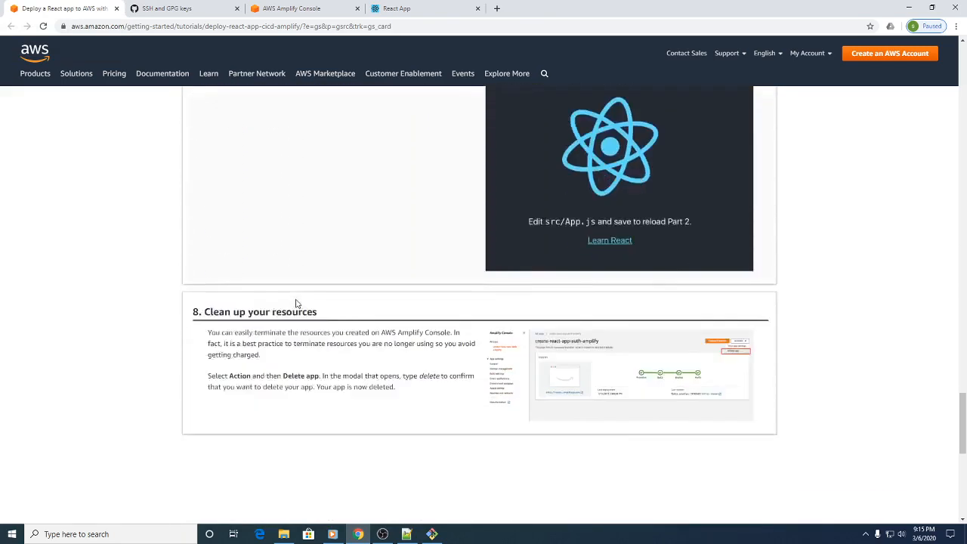
{"action": "scroll", "coordinate": [297, 306], "scroll_direction": "up", "scroll_amount": 3}
{"action": "scroll", "coordinate": [302, 310], "scroll_direction": "down", "scroll_amount": 4}
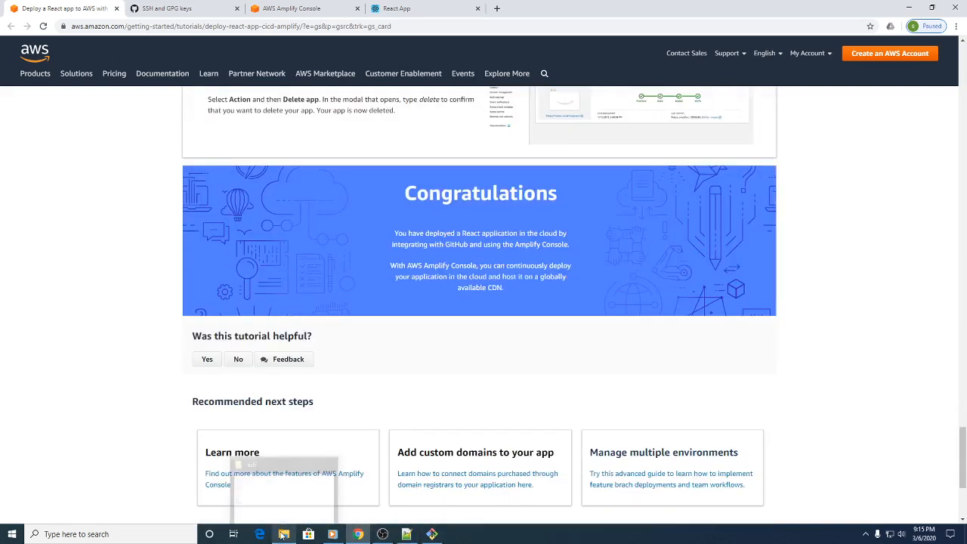
{"action": "mouse_move", "coordinate": [386, 538]}
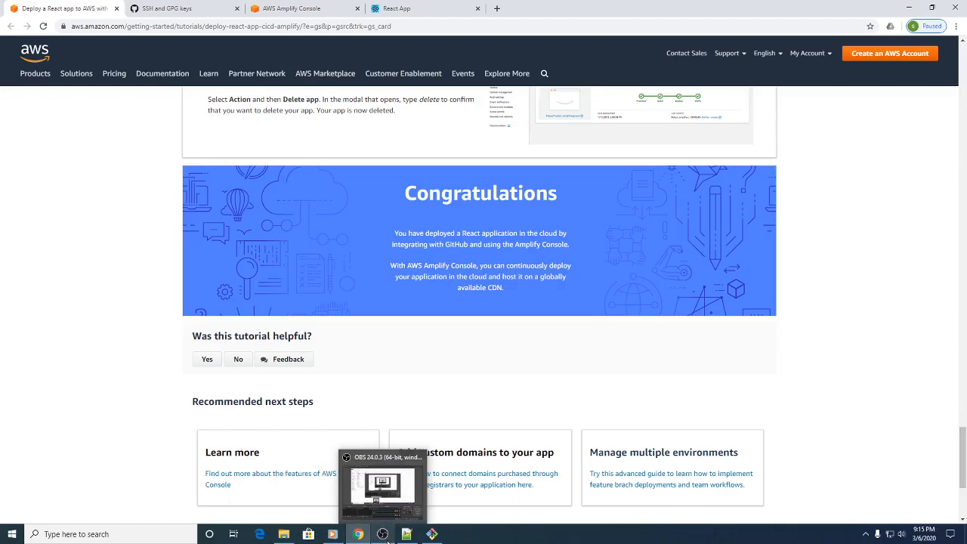
Step: Switch to GitHub and open the amplifyapp1 repository from the home page
{"action": "left_click", "coordinate": [170, 8]}
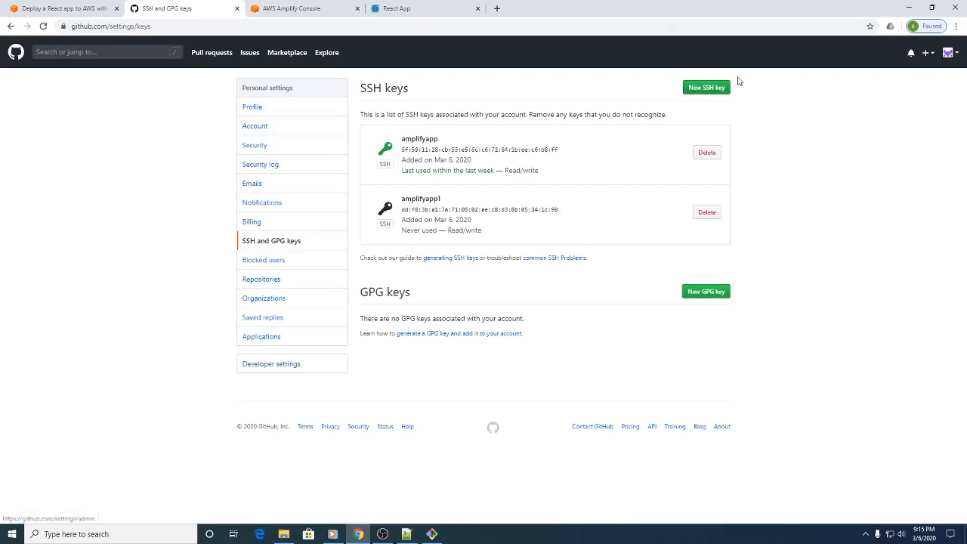
{"action": "left_click", "coordinate": [16, 52]}
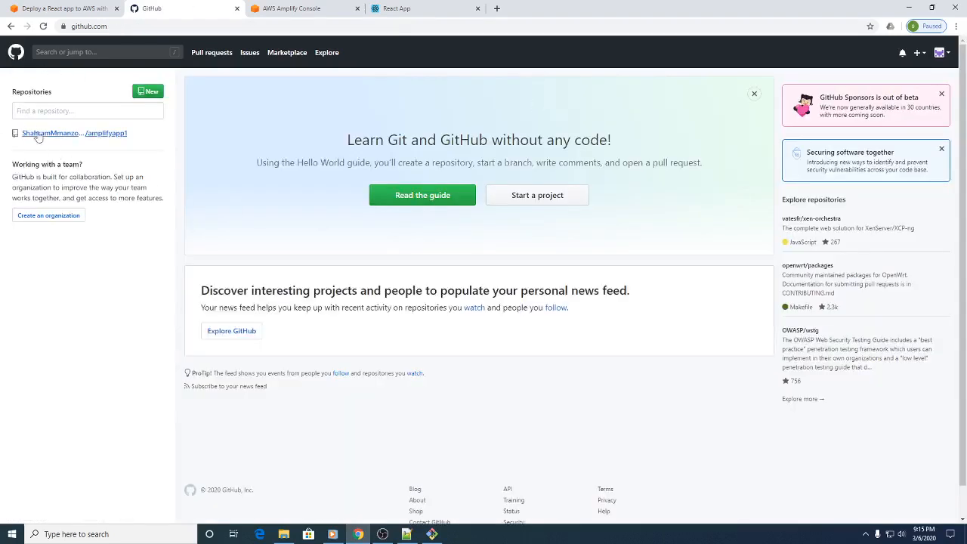
{"action": "left_click", "coordinate": [38, 134]}
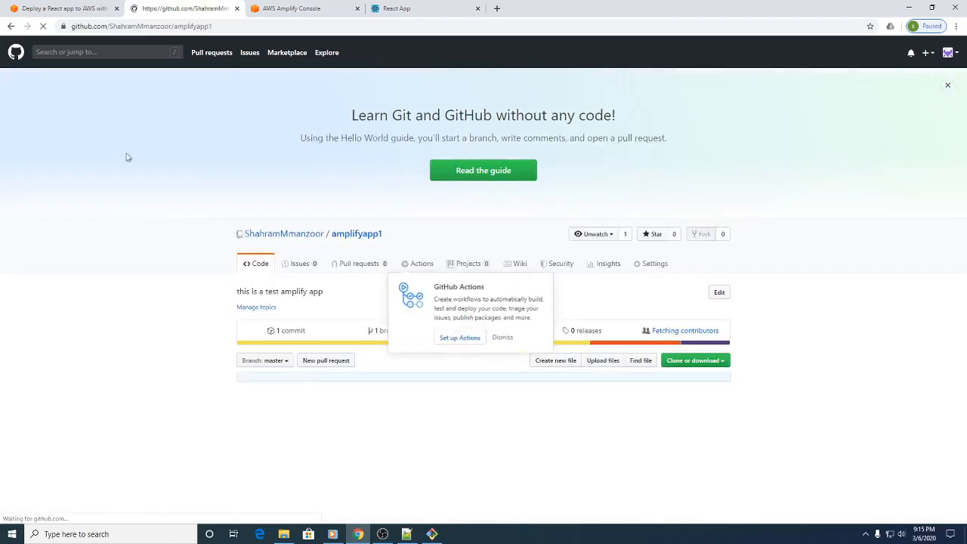
Step: Open App.js from the src folder of the amplifyapp1 repository for editing
{"action": "scroll", "coordinate": [287, 344], "scroll_direction": "down", "scroll_amount": 1}
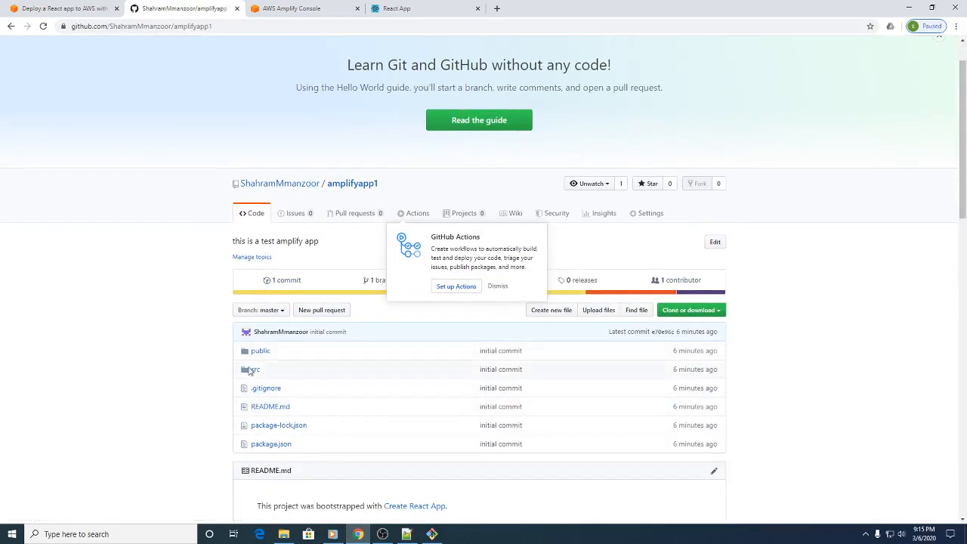
{"action": "left_click", "coordinate": [251, 370]}
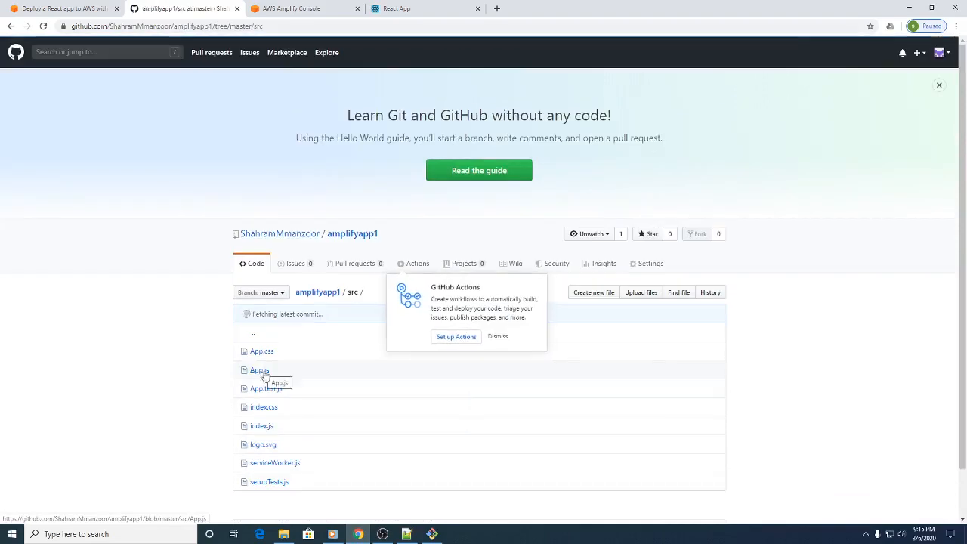
{"action": "left_click", "coordinate": [260, 370]}
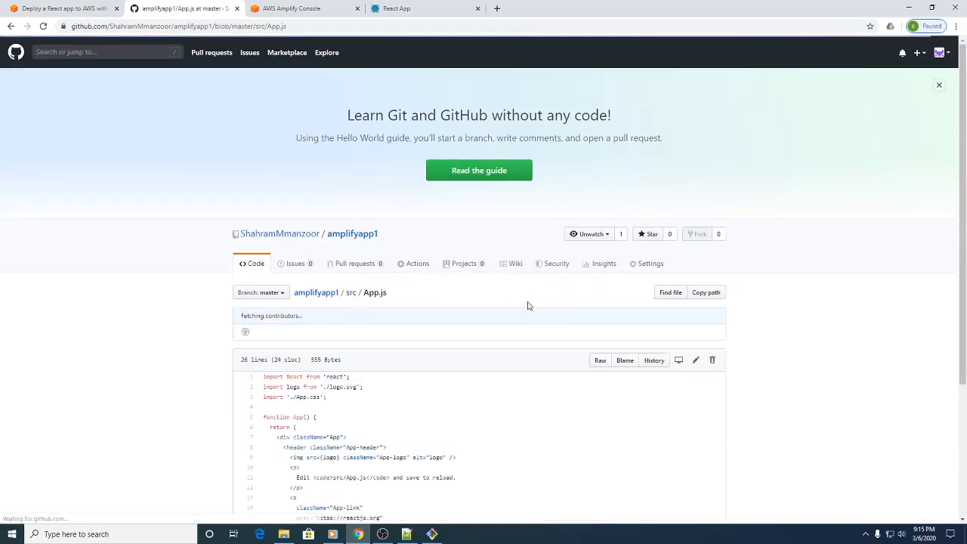
{"action": "scroll", "coordinate": [689, 364], "scroll_direction": "down", "scroll_amount": 1}
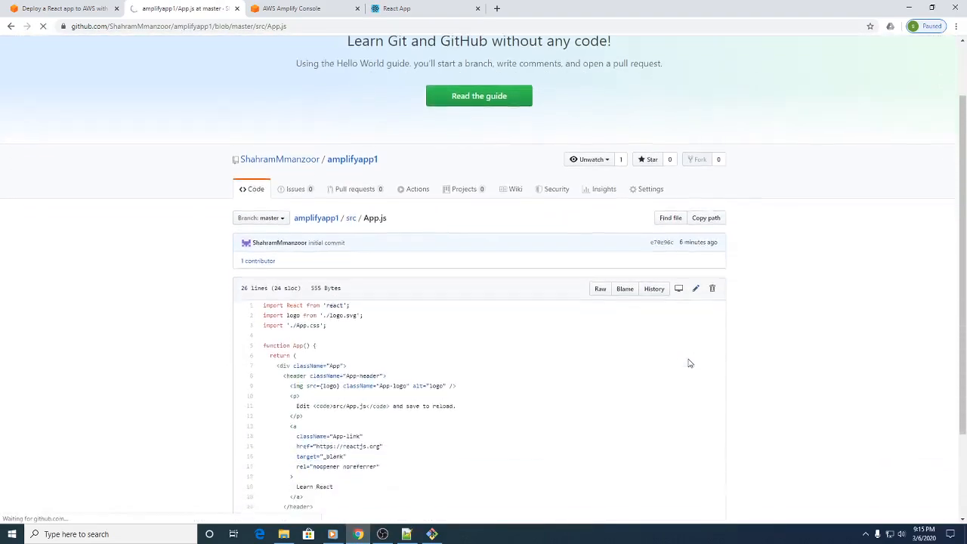
{"action": "scroll", "coordinate": [323, 430], "scroll_direction": "down", "scroll_amount": 2}
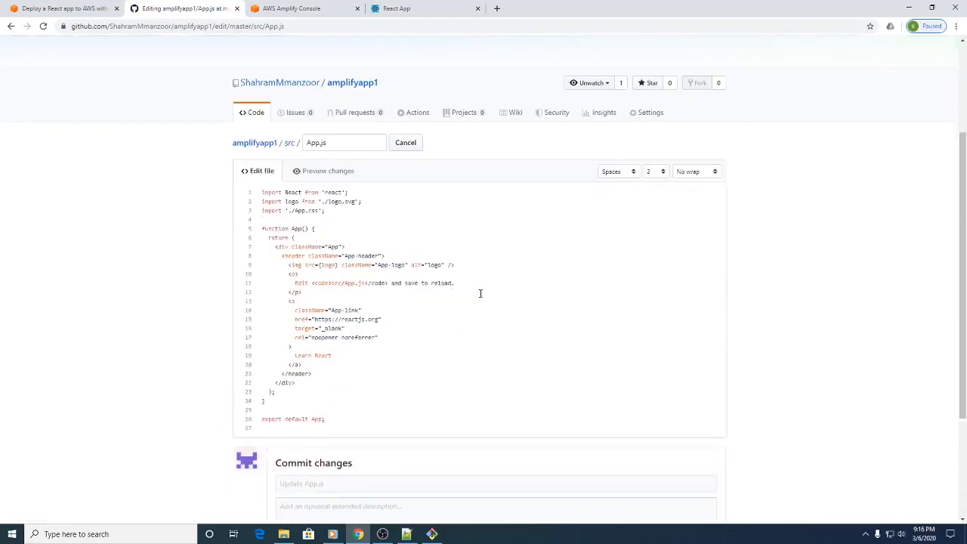
Step: Review the AWS tutorial's section on automatically deploying code changes and compare its example text with the hosted React site
{"action": "left_click", "coordinate": [60, 8]}
{"action": "scroll", "coordinate": [529, 359], "scroll_direction": "down", "scroll_amount": 2}
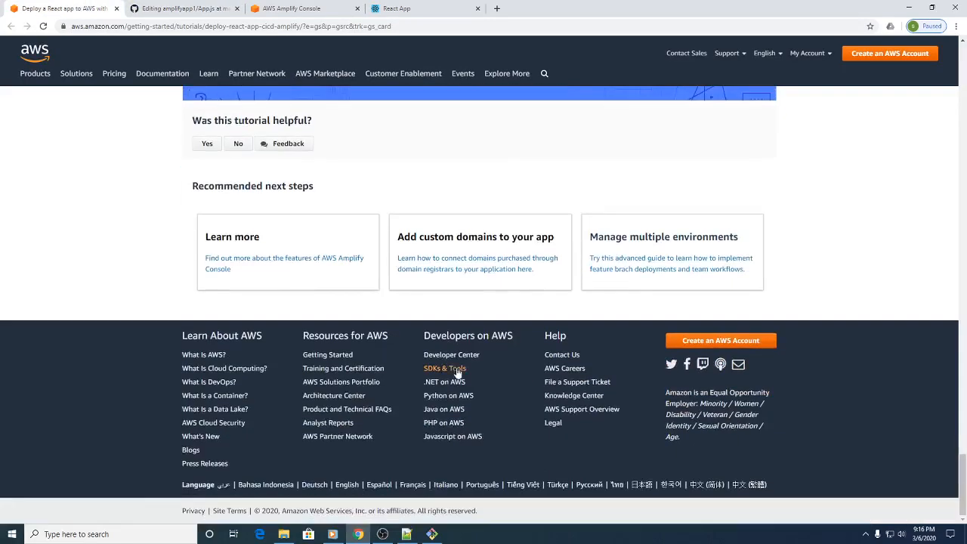
{"action": "scroll", "coordinate": [468, 363], "scroll_direction": "up", "scroll_amount": 4}
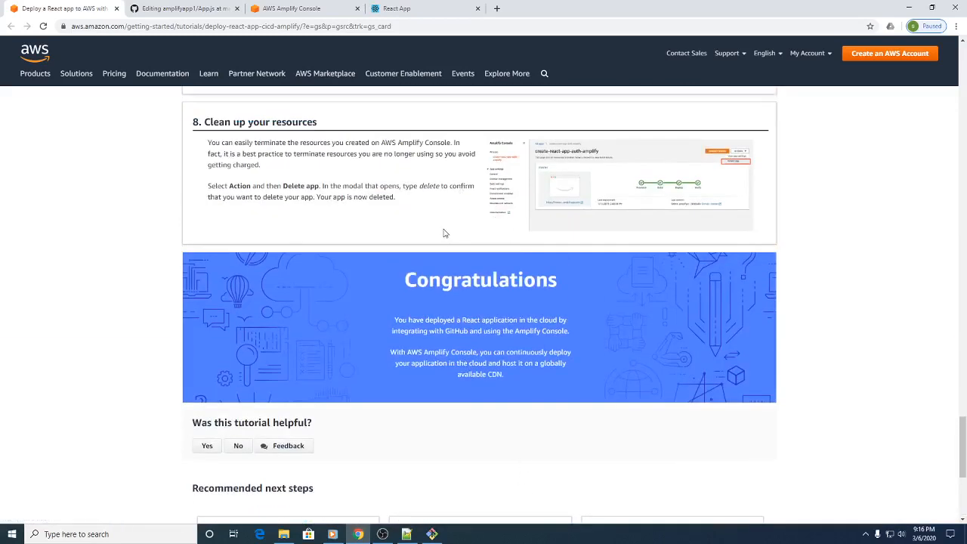
{"action": "scroll", "coordinate": [453, 242], "scroll_direction": "up", "scroll_amount": 3}
{"action": "scroll", "coordinate": [423, 286], "scroll_direction": "up", "scroll_amount": 4}
{"action": "scroll", "coordinate": [325, 290], "scroll_direction": "up", "scroll_amount": 2}
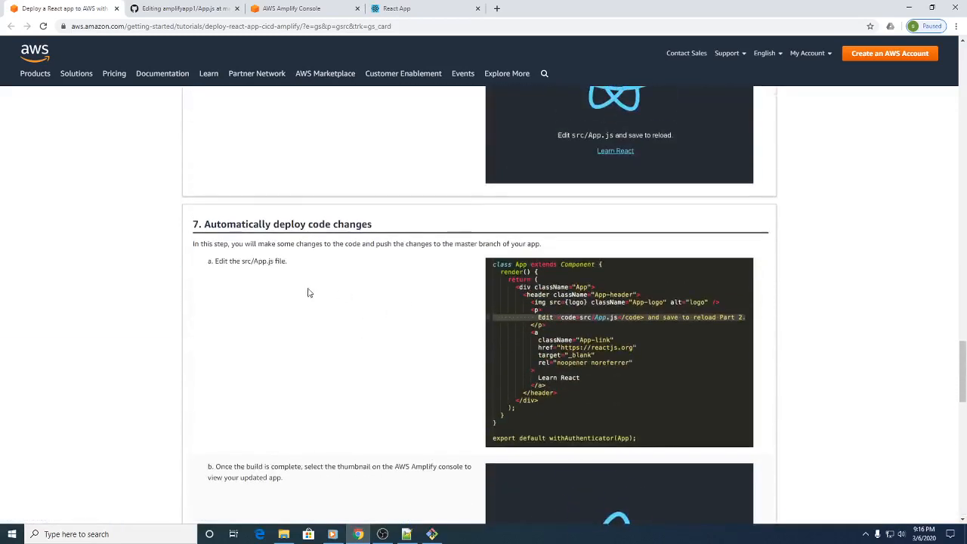
{"action": "scroll", "coordinate": [382, 408], "scroll_direction": "down", "scroll_amount": 1}
{"action": "scroll", "coordinate": [381, 408], "scroll_direction": "down", "scroll_amount": 2}
{"action": "left_click_drag", "start_coordinate": [640, 435], "coordinate": [684, 433]}
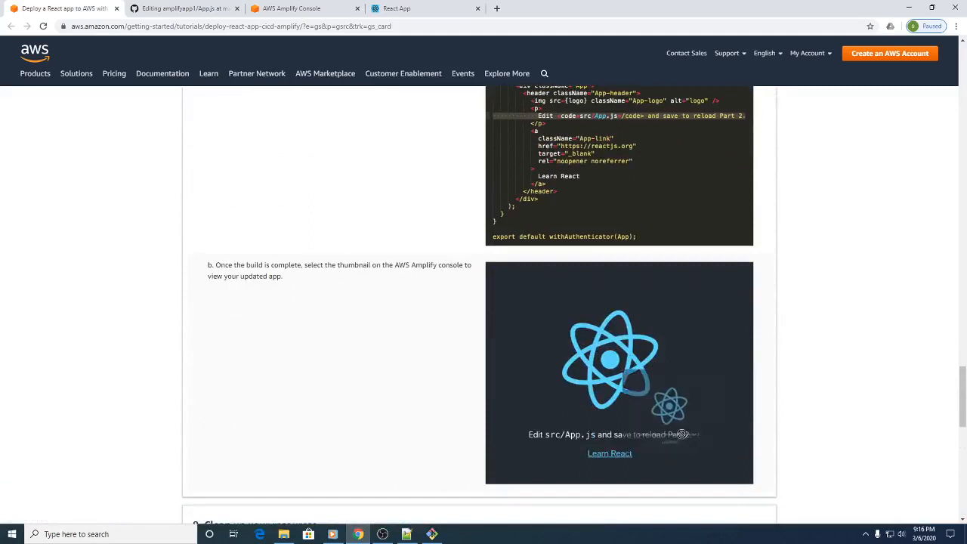
{"action": "scroll", "coordinate": [449, 235], "scroll_direction": "up", "scroll_amount": 1}
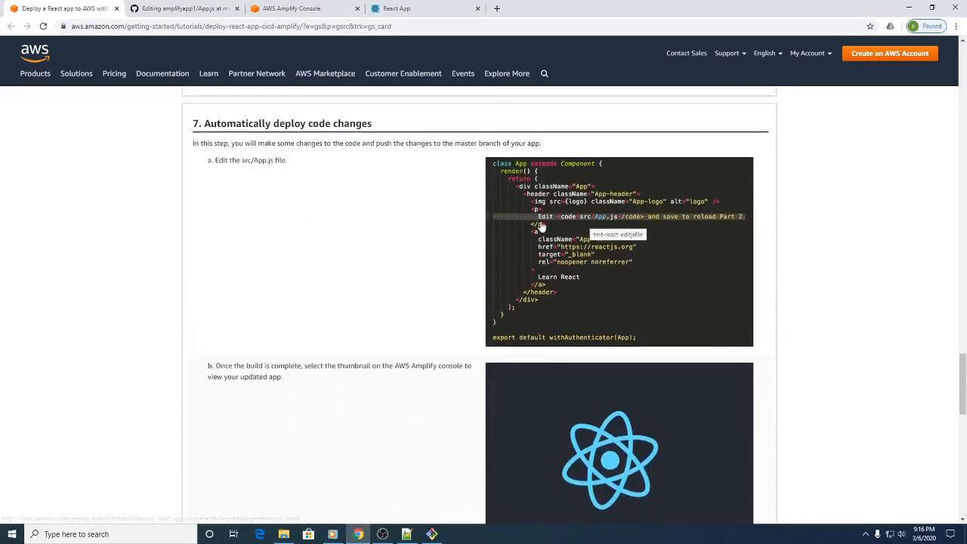
{"action": "left_click", "coordinate": [396, 8]}
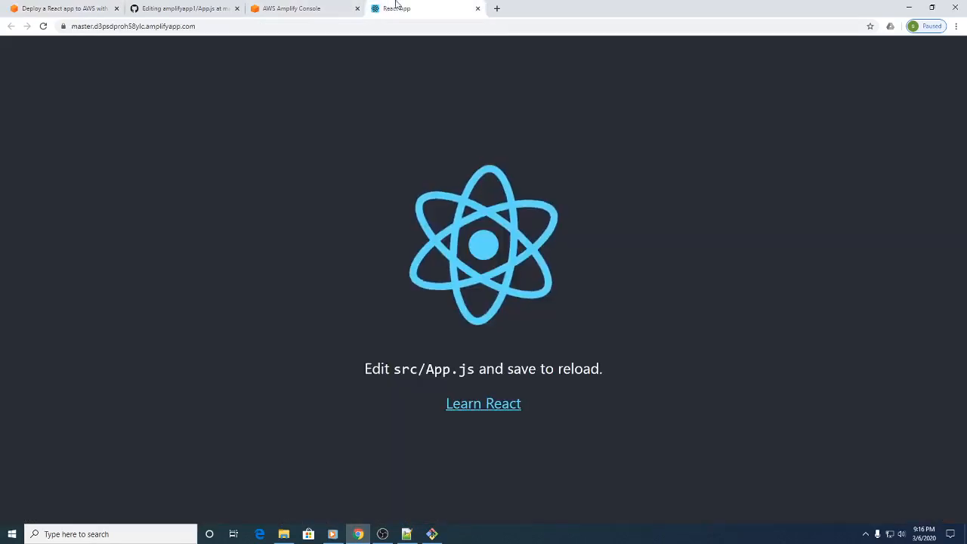
{"action": "left_click", "coordinate": [310, 6]}
Step: Add "Part2" after "save to reload" in App.js on GitHub and commit the change directly to the master branch
{"action": "left_click", "coordinate": [222, 6]}
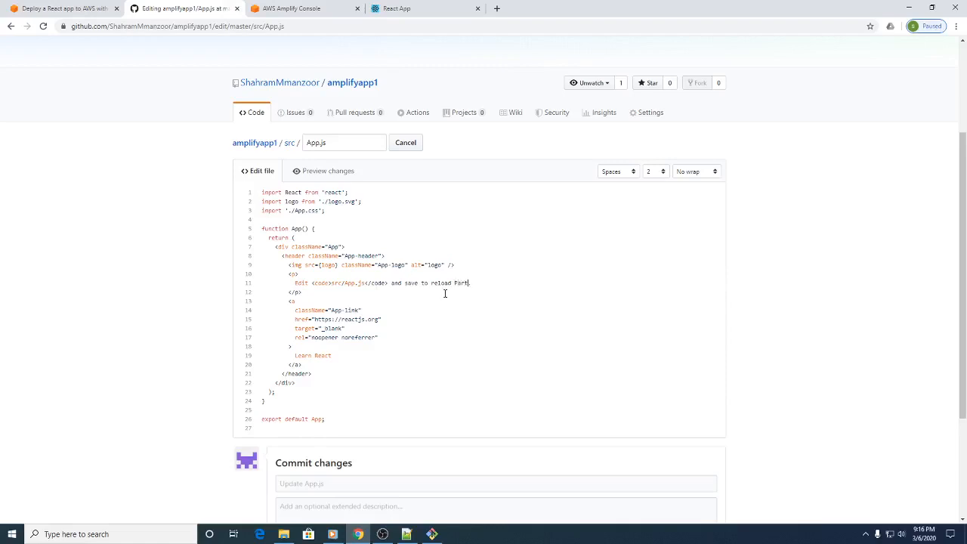
{"action": "left_click", "coordinate": [452, 8]}
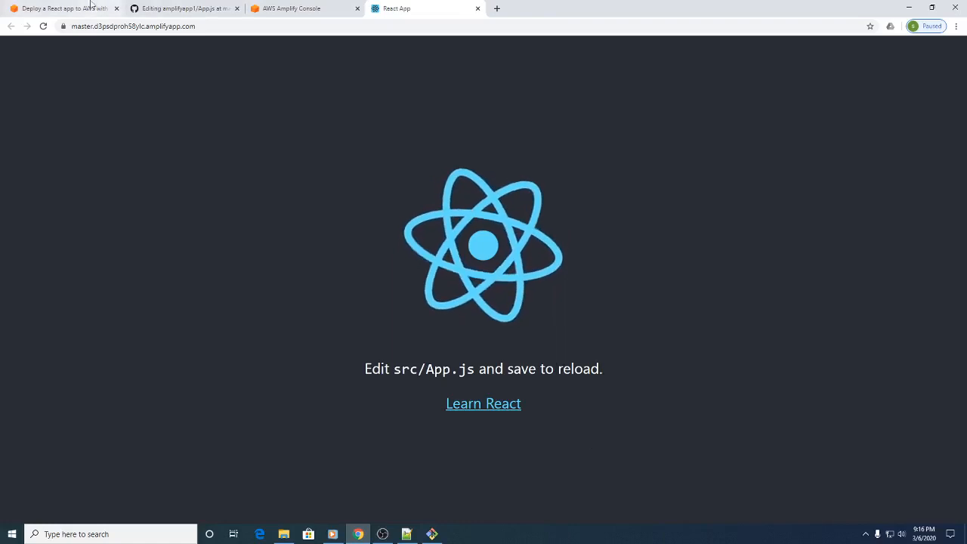
{"action": "left_click", "coordinate": [182, 8]}
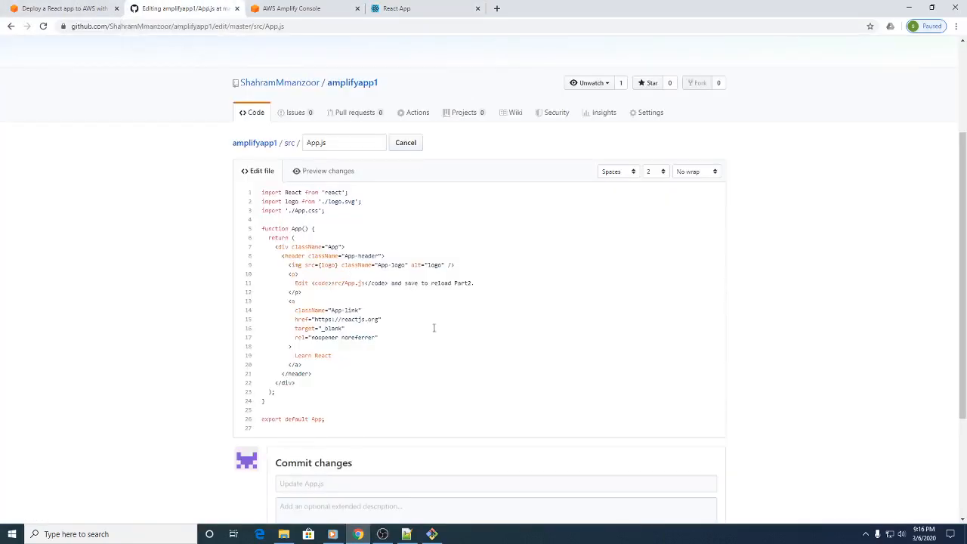
{"action": "scroll", "coordinate": [469, 285], "scroll_direction": "down", "scroll_amount": 2}
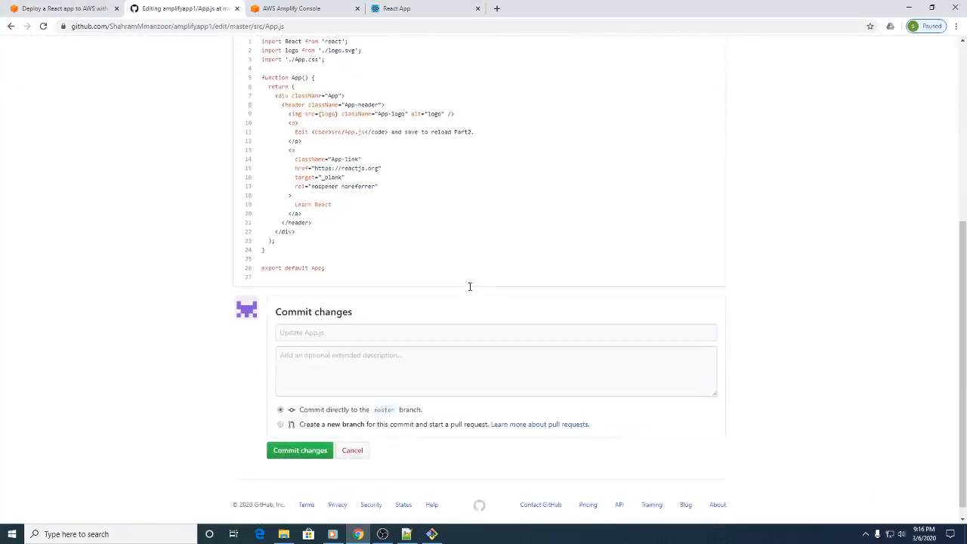
{"action": "left_click", "coordinate": [310, 454]}
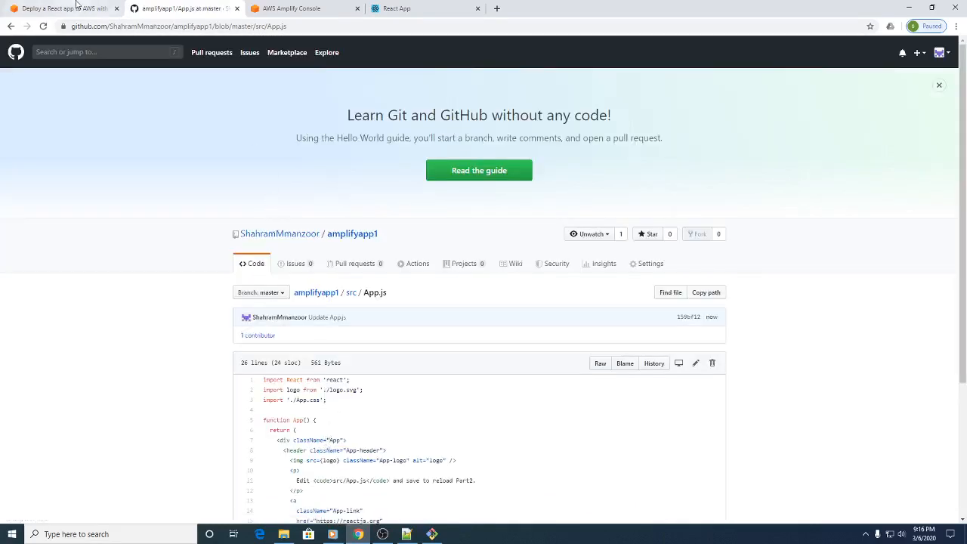
Step: Close the old site page, refresh amplifyapp1's deployment status in the Amplify Console until all stages finish, and check the updated site's text
{"action": "left_click", "coordinate": [279, 9]}
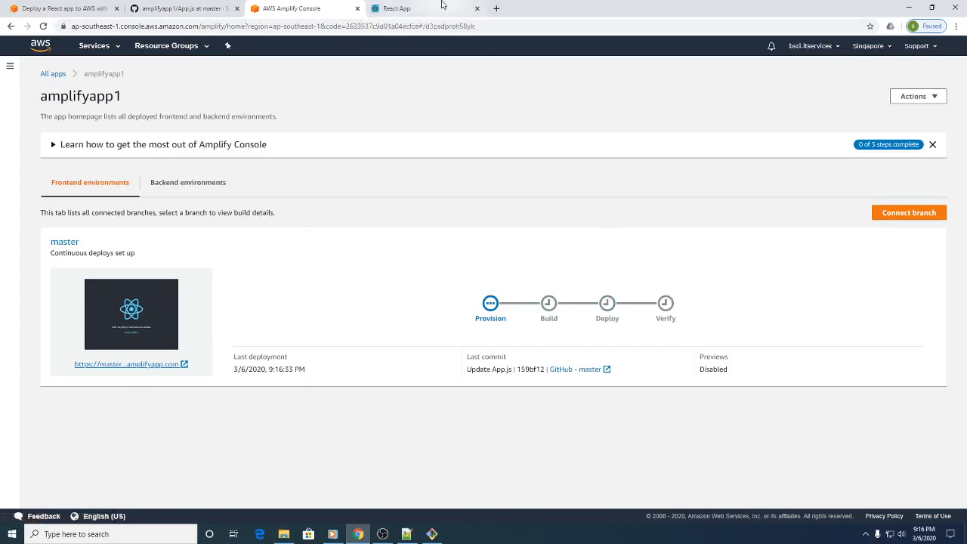
{"action": "left_click", "coordinate": [478, 8]}
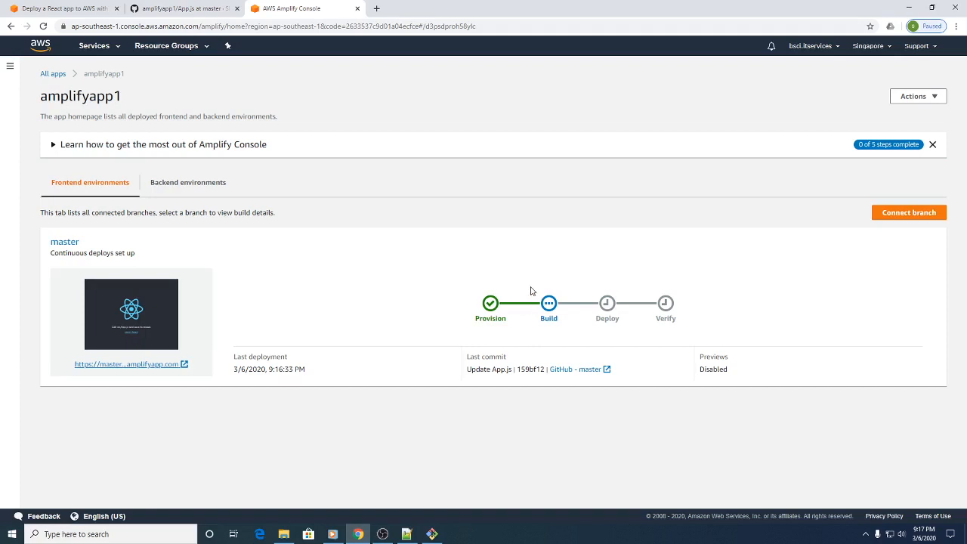
{"action": "left_click", "coordinate": [43, 26]}
{"action": "left_click", "coordinate": [43, 26]}
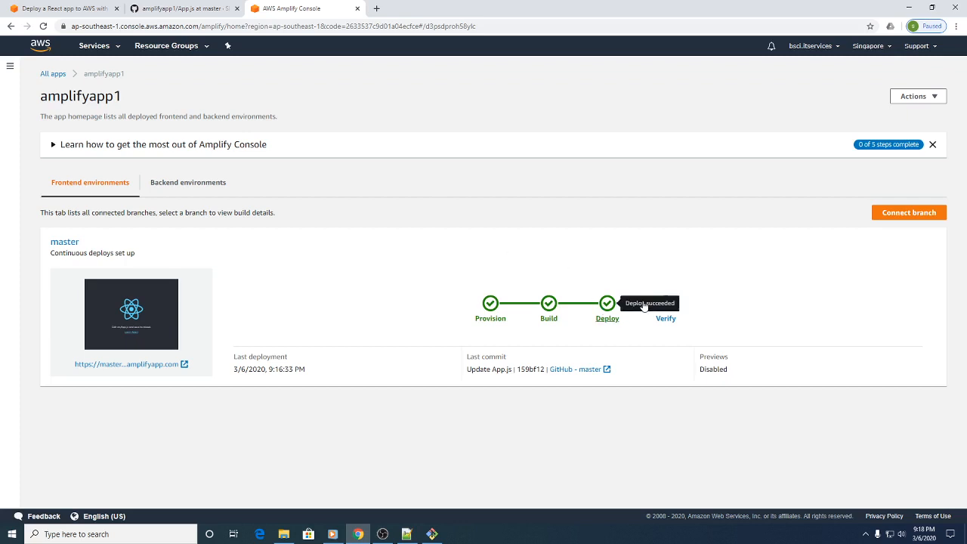
{"action": "left_click", "coordinate": [44, 27]}
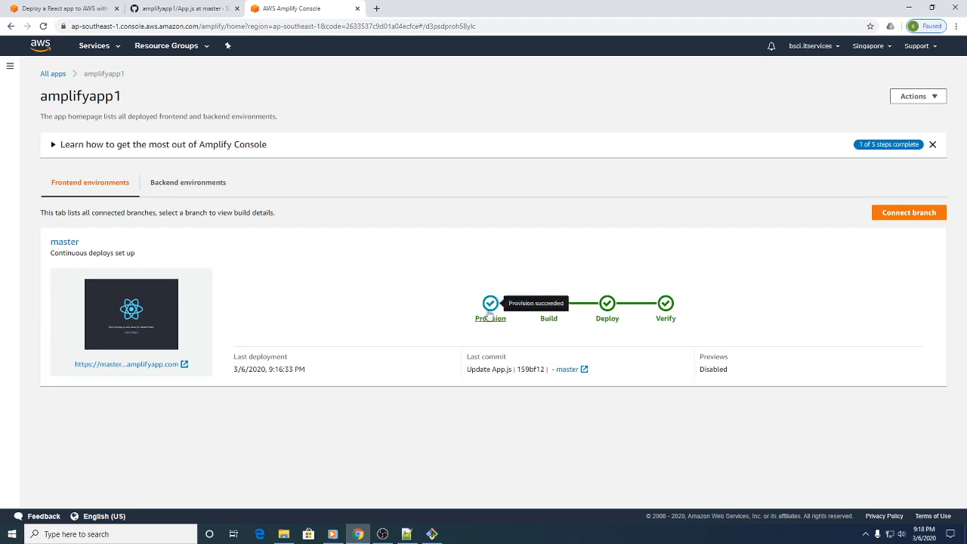
{"action": "left_click", "coordinate": [132, 365]}
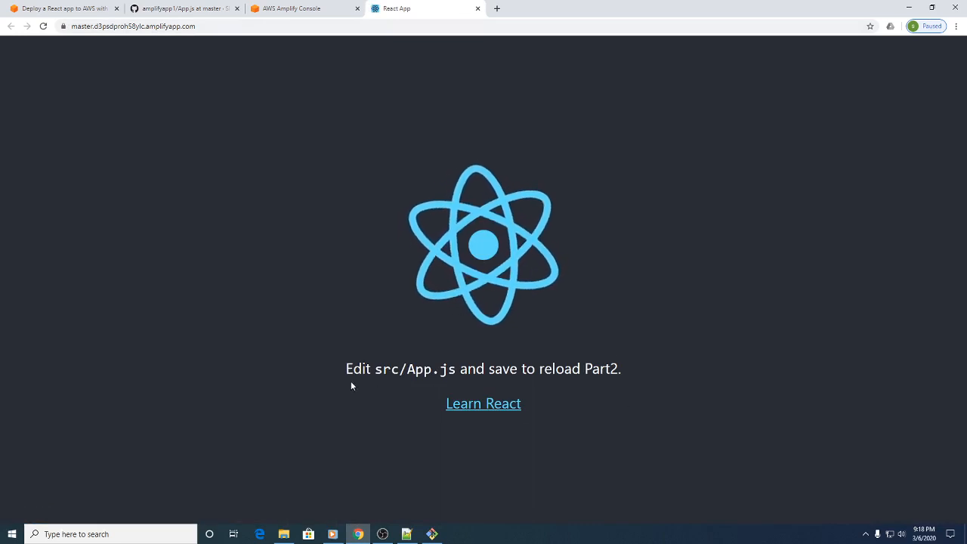
{"action": "left_click_drag", "start_coordinate": [346, 369], "coordinate": [627, 372]}
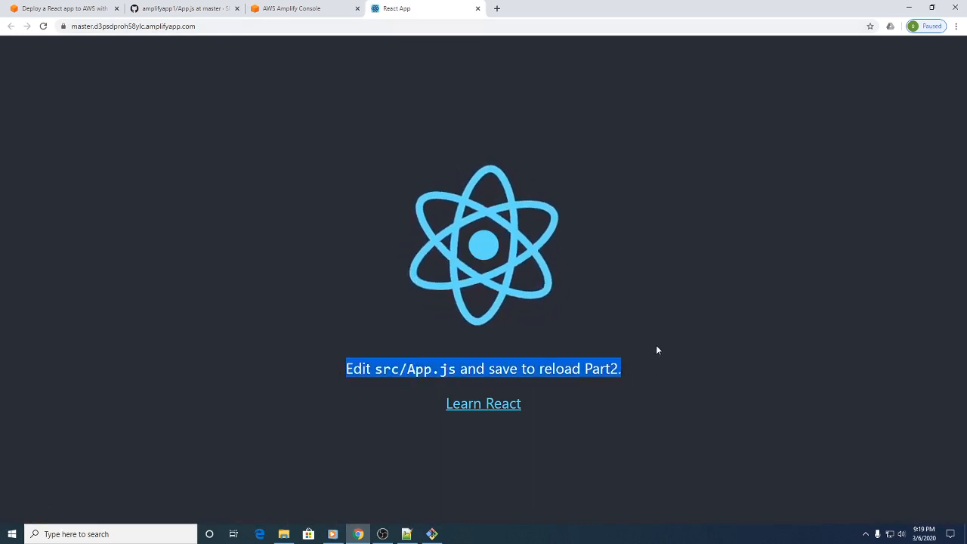
Step: Read the AWS tutorial's section on cleaning up resources
{"action": "left_click", "coordinate": [73, 6]}
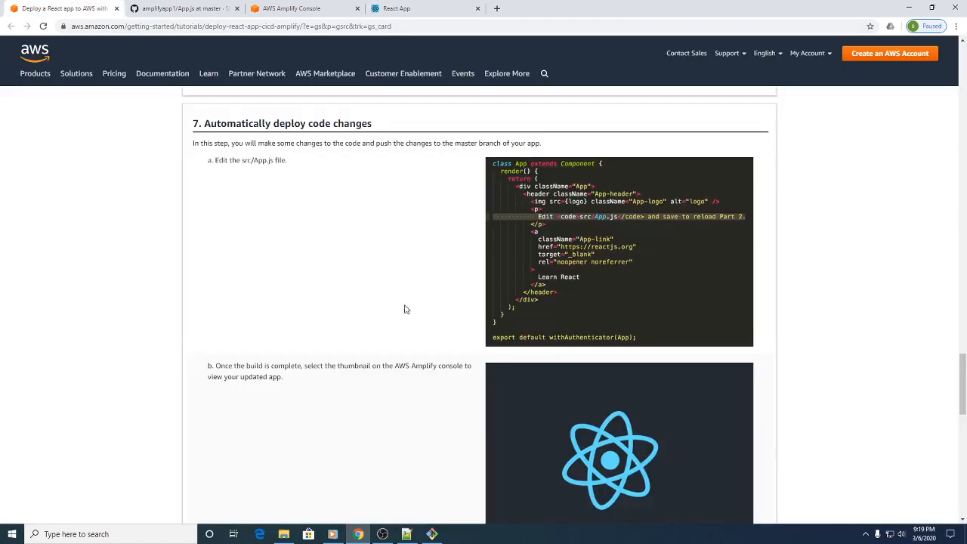
{"action": "scroll", "coordinate": [404, 308], "scroll_direction": "down", "scroll_amount": 3}
{"action": "scroll", "coordinate": [197, 237], "scroll_direction": "down", "scroll_amount": 2}
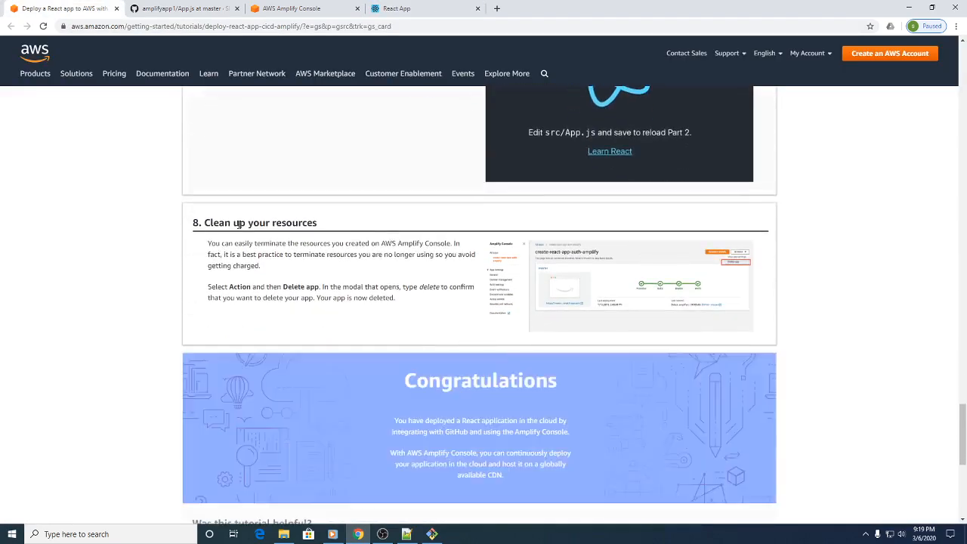
{"action": "left_click_drag", "start_coordinate": [219, 225], "coordinate": [357, 233]}
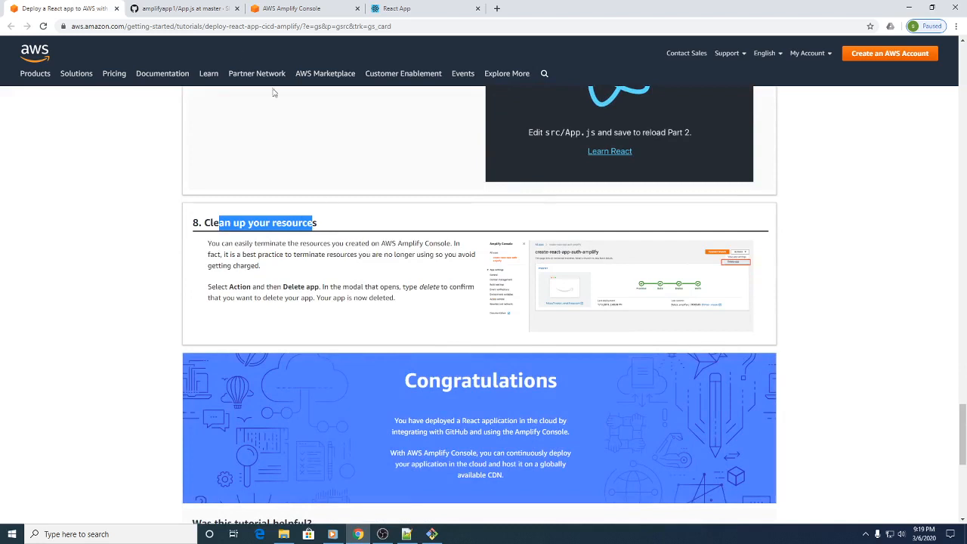
Step: Delete the amplifyapp1 app from the Amplify Console, confirming with "delete"
{"action": "left_click", "coordinate": [300, 6]}
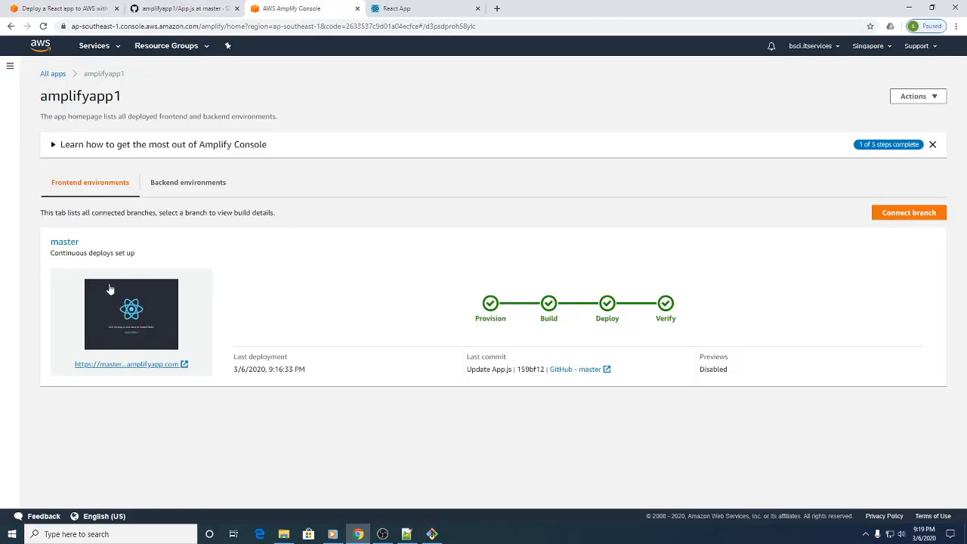
{"action": "left_click", "coordinate": [928, 97]}
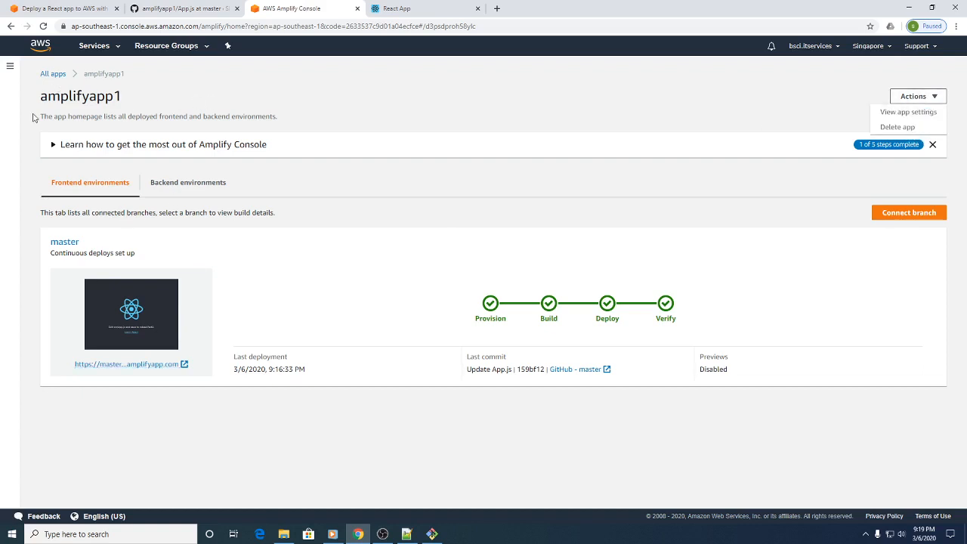
{"action": "left_click", "coordinate": [933, 98]}
{"action": "left_click", "coordinate": [934, 99]}
{"action": "left_click", "coordinate": [911, 128]}
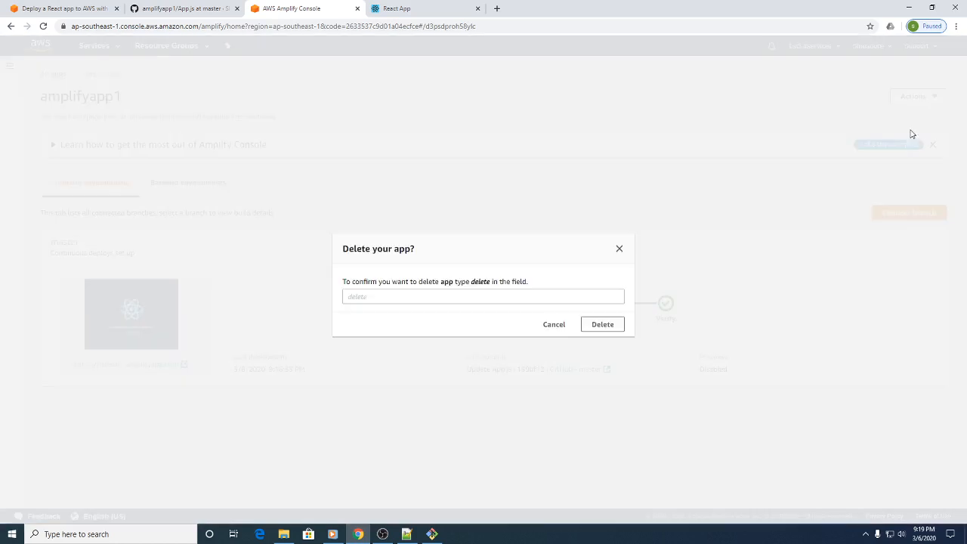
{"action": "left_click", "coordinate": [392, 299]}
{"action": "type", "text": "delete"}
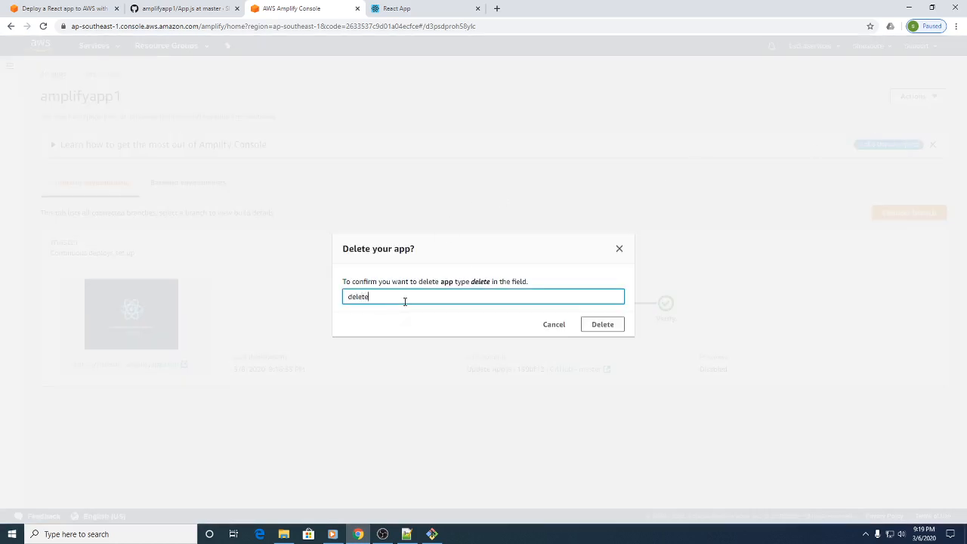
{"action": "left_click", "coordinate": [586, 327]}
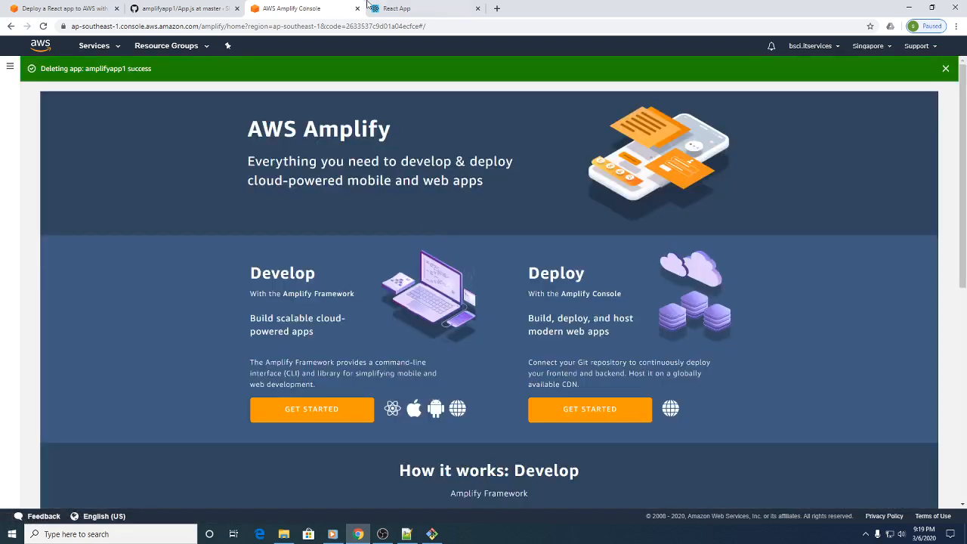
Step: Delete the amplifyapp1 repository in its GitHub settings, confirming with the repository's full name including the account name
{"action": "left_click", "coordinate": [179, 6]}
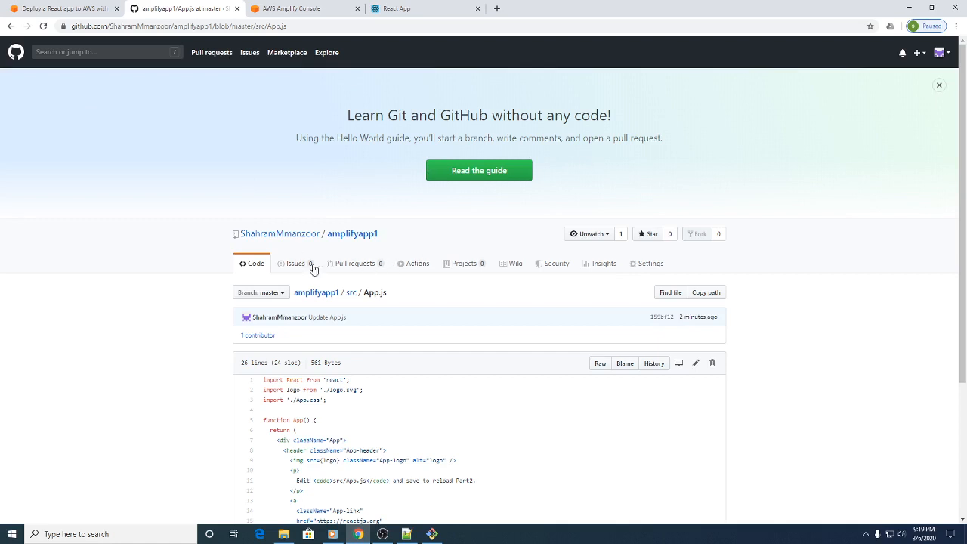
{"action": "left_click", "coordinate": [284, 236]}
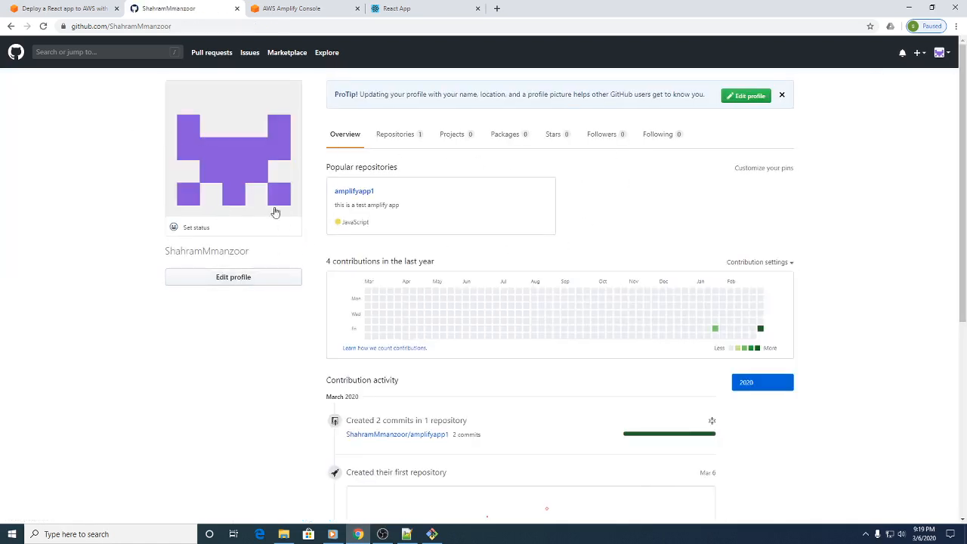
{"action": "left_click", "coordinate": [10, 26]}
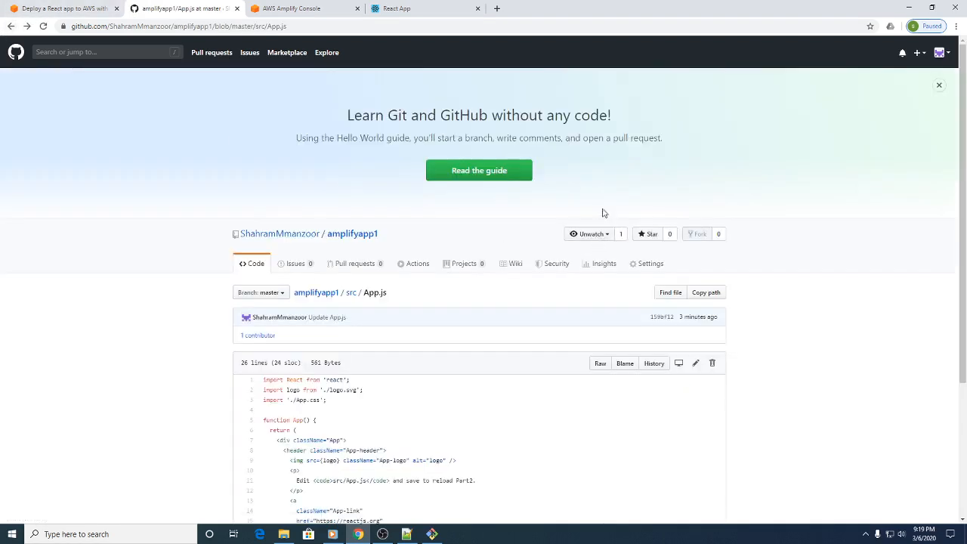
{"action": "left_click", "coordinate": [645, 265]}
{"action": "scroll", "coordinate": [450, 264], "scroll_direction": "down", "scroll_amount": 4}
{"action": "scroll", "coordinate": [448, 269], "scroll_direction": "down", "scroll_amount": 15}
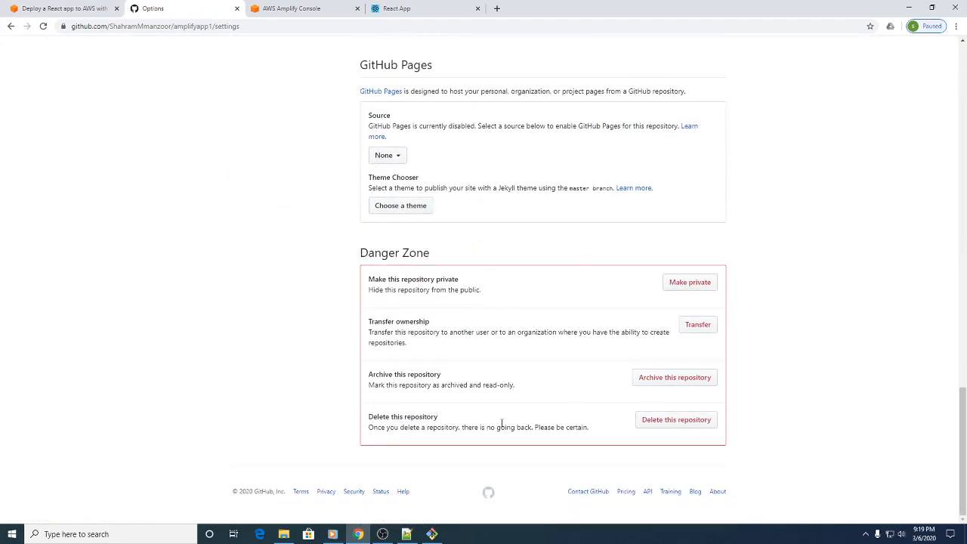
{"action": "left_click", "coordinate": [676, 422]}
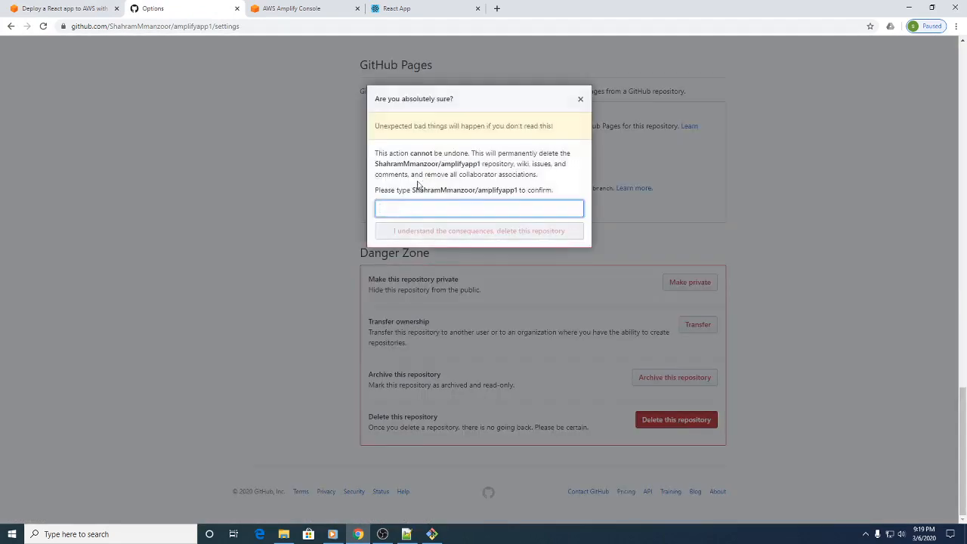
{"action": "left_click_drag", "start_coordinate": [412, 190], "coordinate": [523, 190]}
{"action": "key", "text": "ctrl+c"}
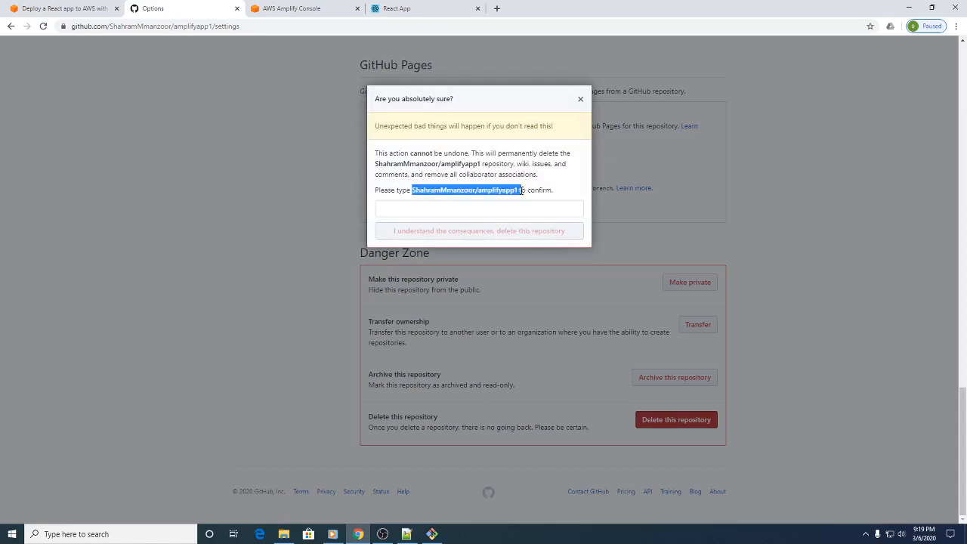
{"action": "left_click", "coordinate": [481, 211]}
{"action": "key", "text": "ctrl+v"}
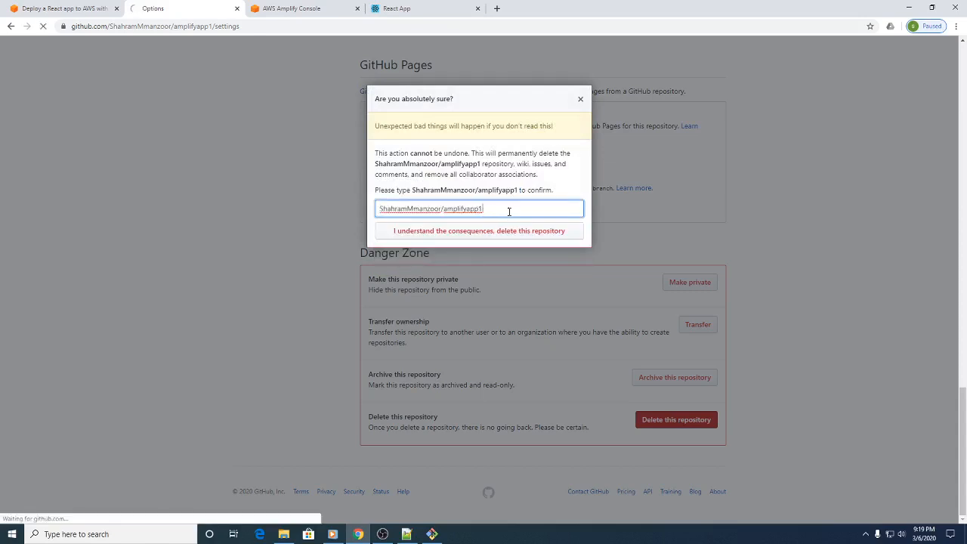